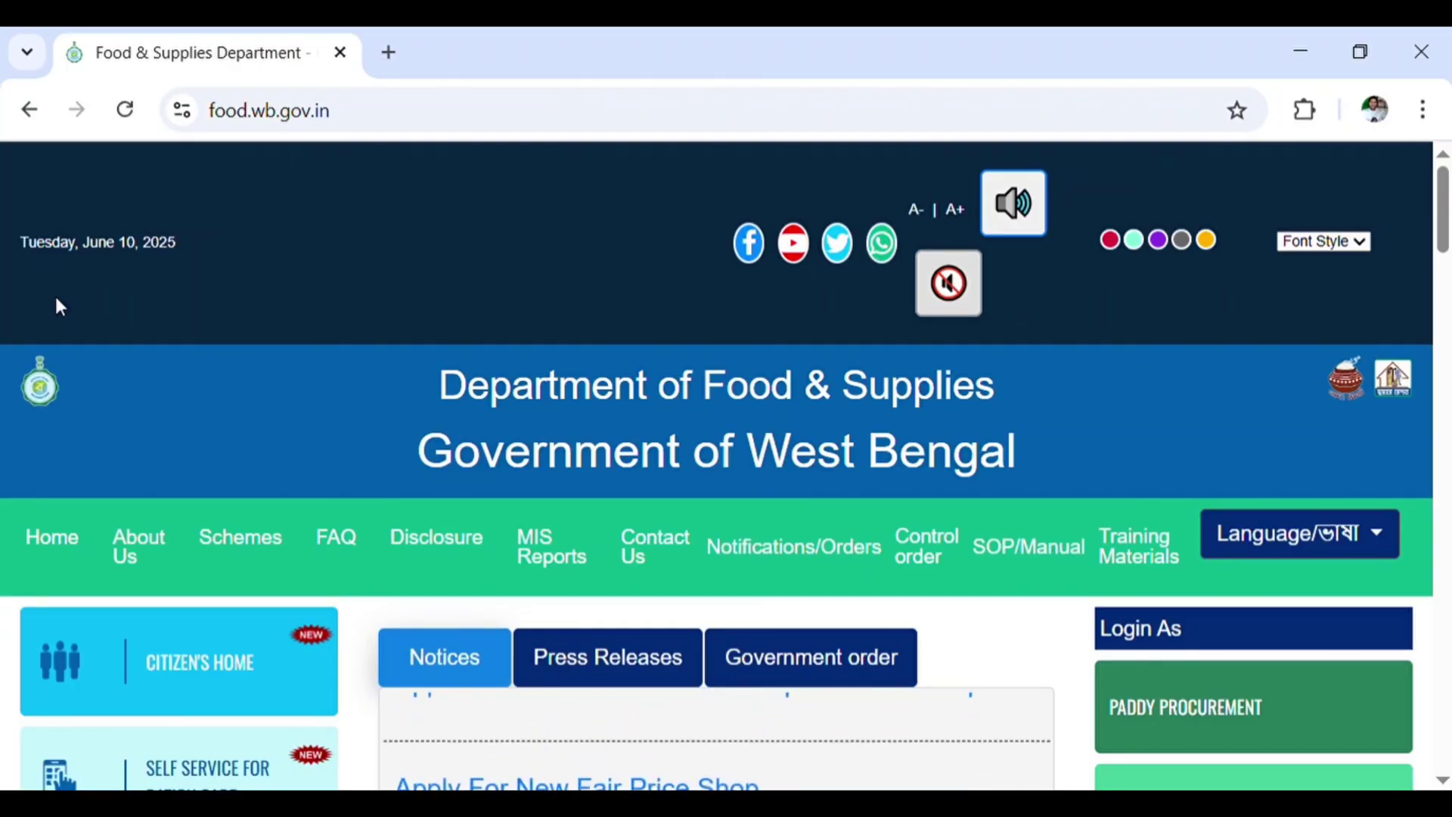
- Scroll down the home page past the Dashboard statistics to the Special Services tiles
{"action": "scroll", "coordinate": [37, 312], "scroll_direction": "down", "scroll_amount": 1}
{"action": "scroll", "coordinate": [36, 318], "scroll_direction": "down", "scroll_amount": 1}
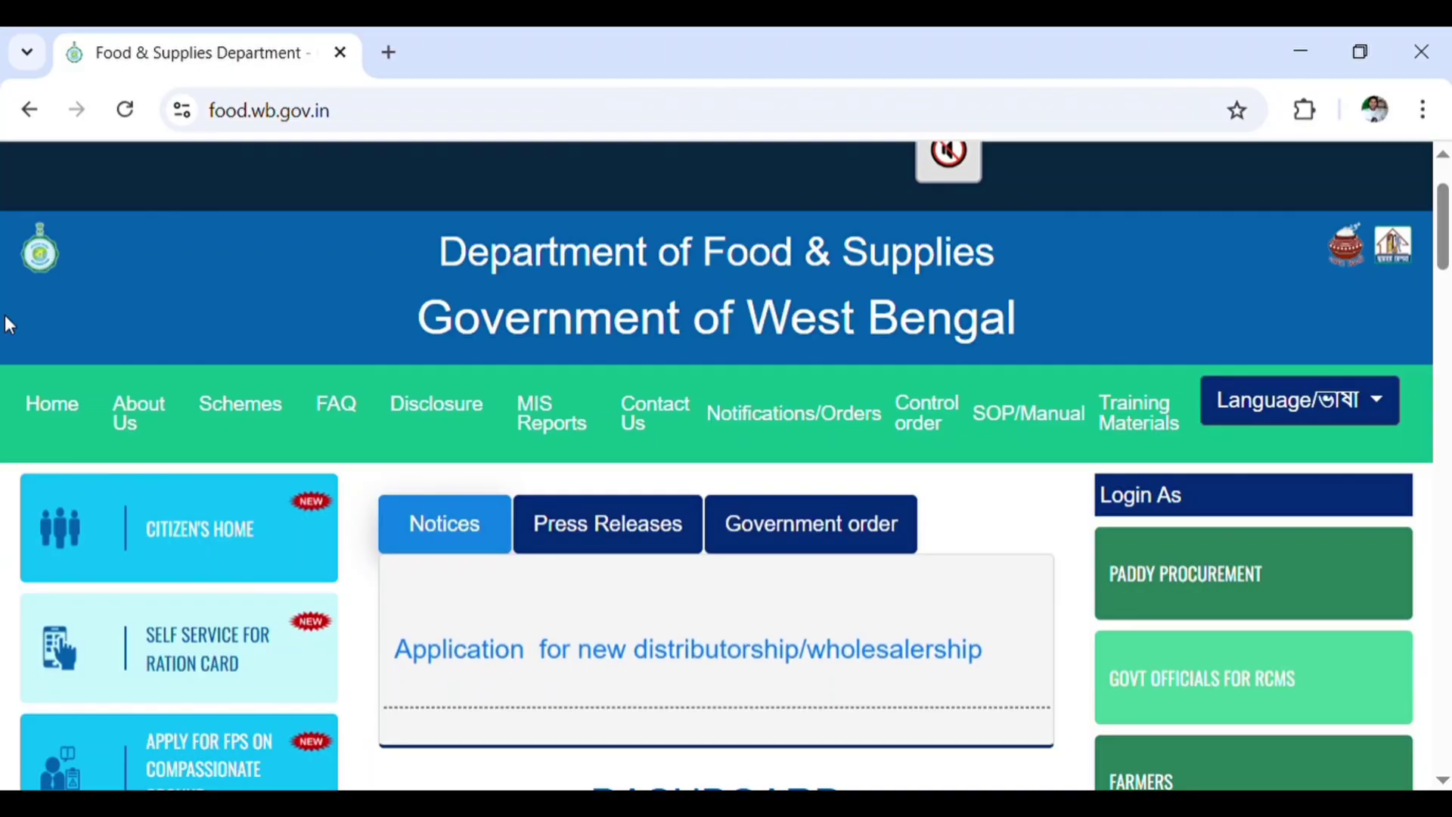
{"action": "scroll", "coordinate": [4, 314], "scroll_direction": "up", "scroll_amount": 2}
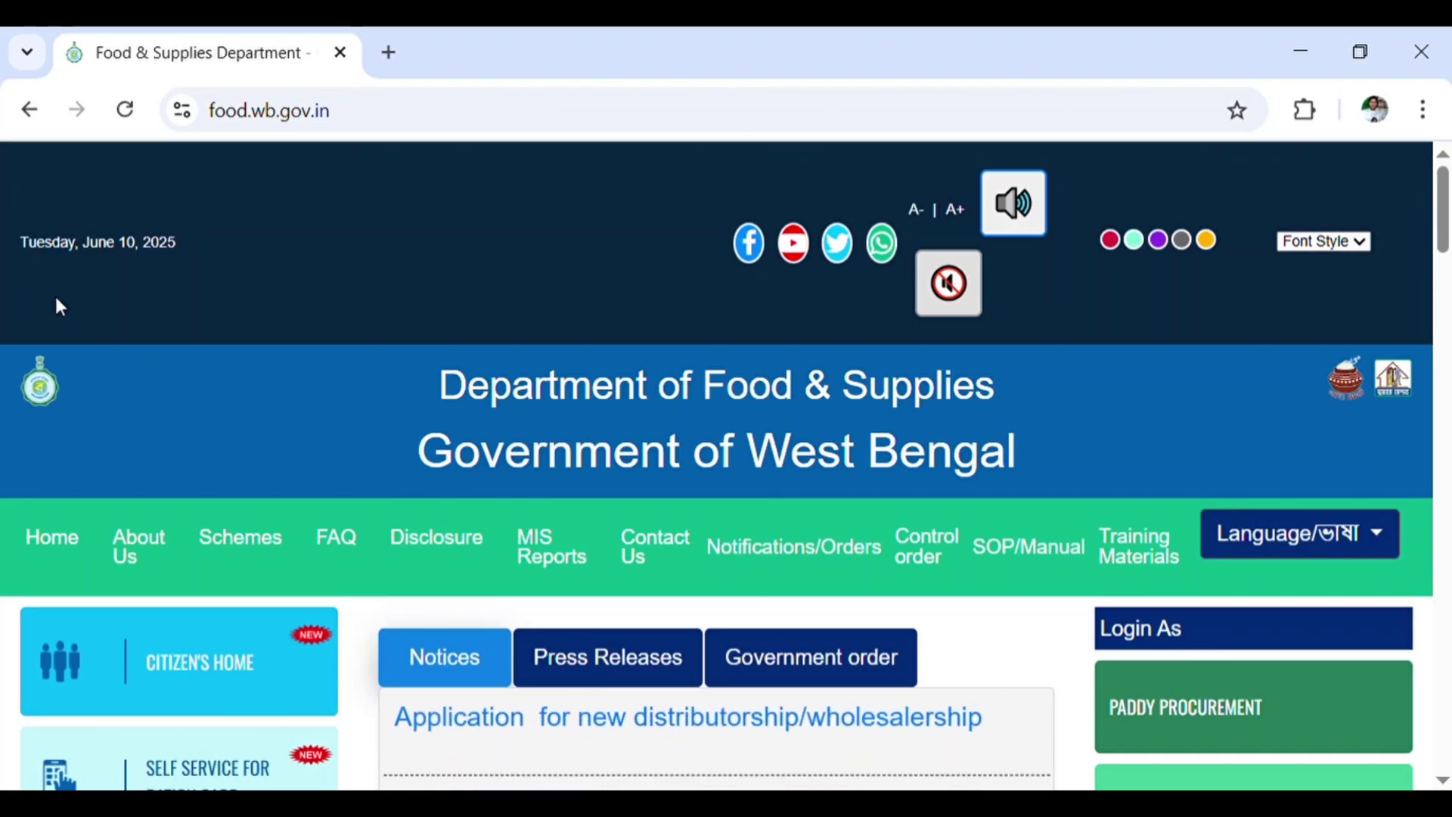
{"action": "scroll", "coordinate": [45, 311], "scroll_direction": "down", "scroll_amount": 2}
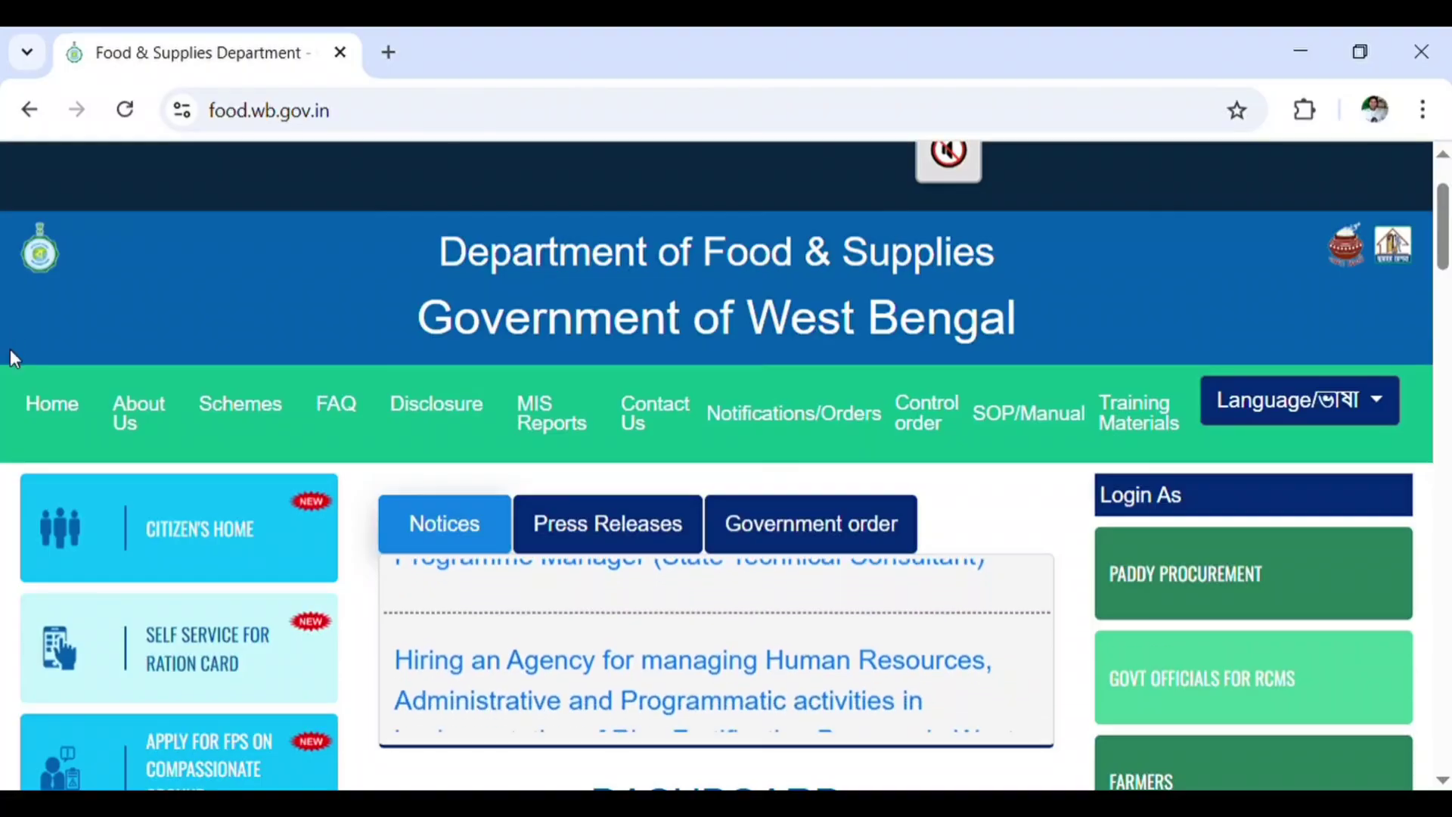
{"action": "scroll", "coordinate": [7, 363], "scroll_direction": "down", "scroll_amount": 2}
{"action": "scroll", "coordinate": [4, 375], "scroll_direction": "down", "scroll_amount": 1}
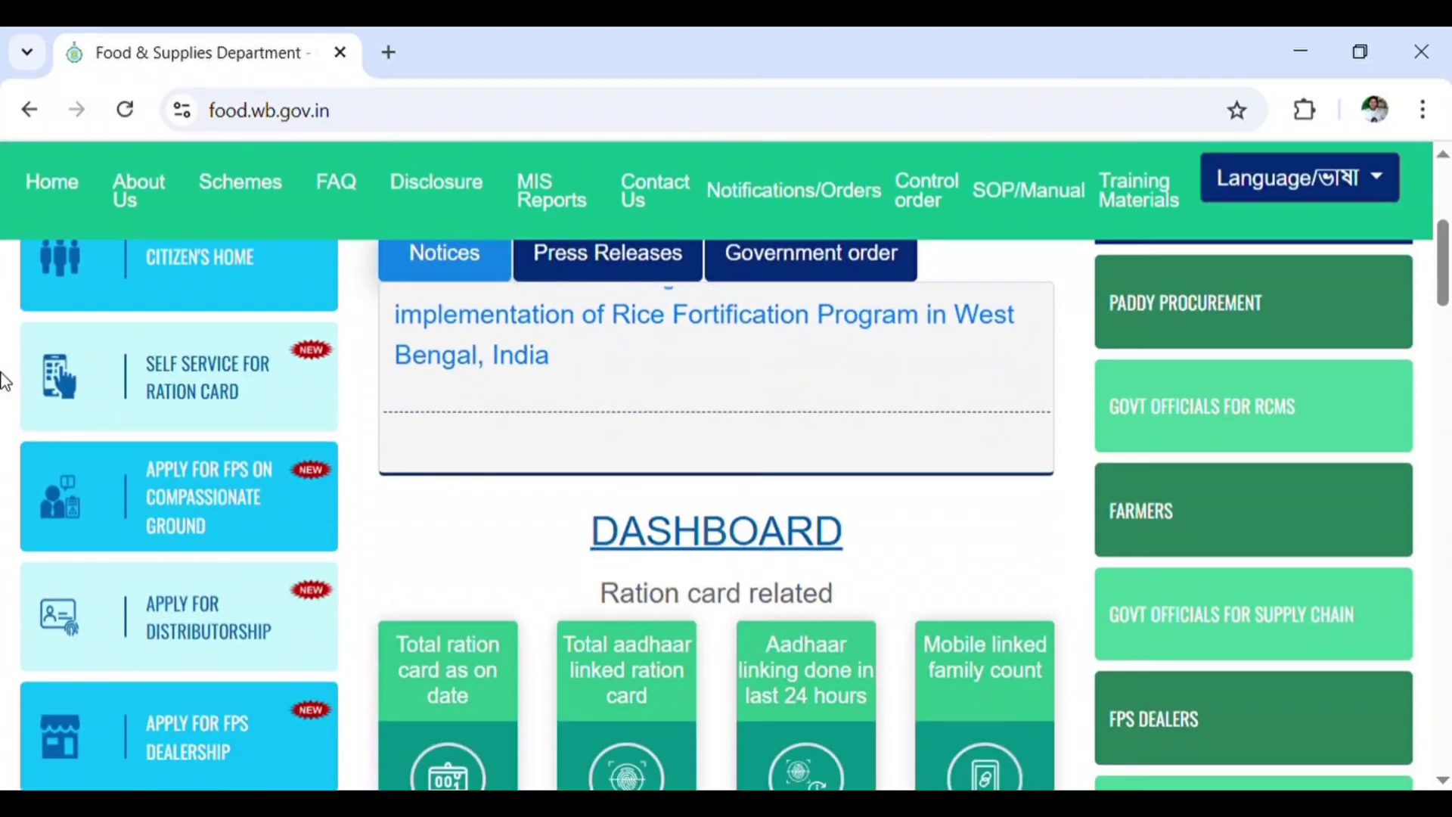
{"action": "scroll", "coordinate": [4, 382], "scroll_direction": "down", "scroll_amount": 7}
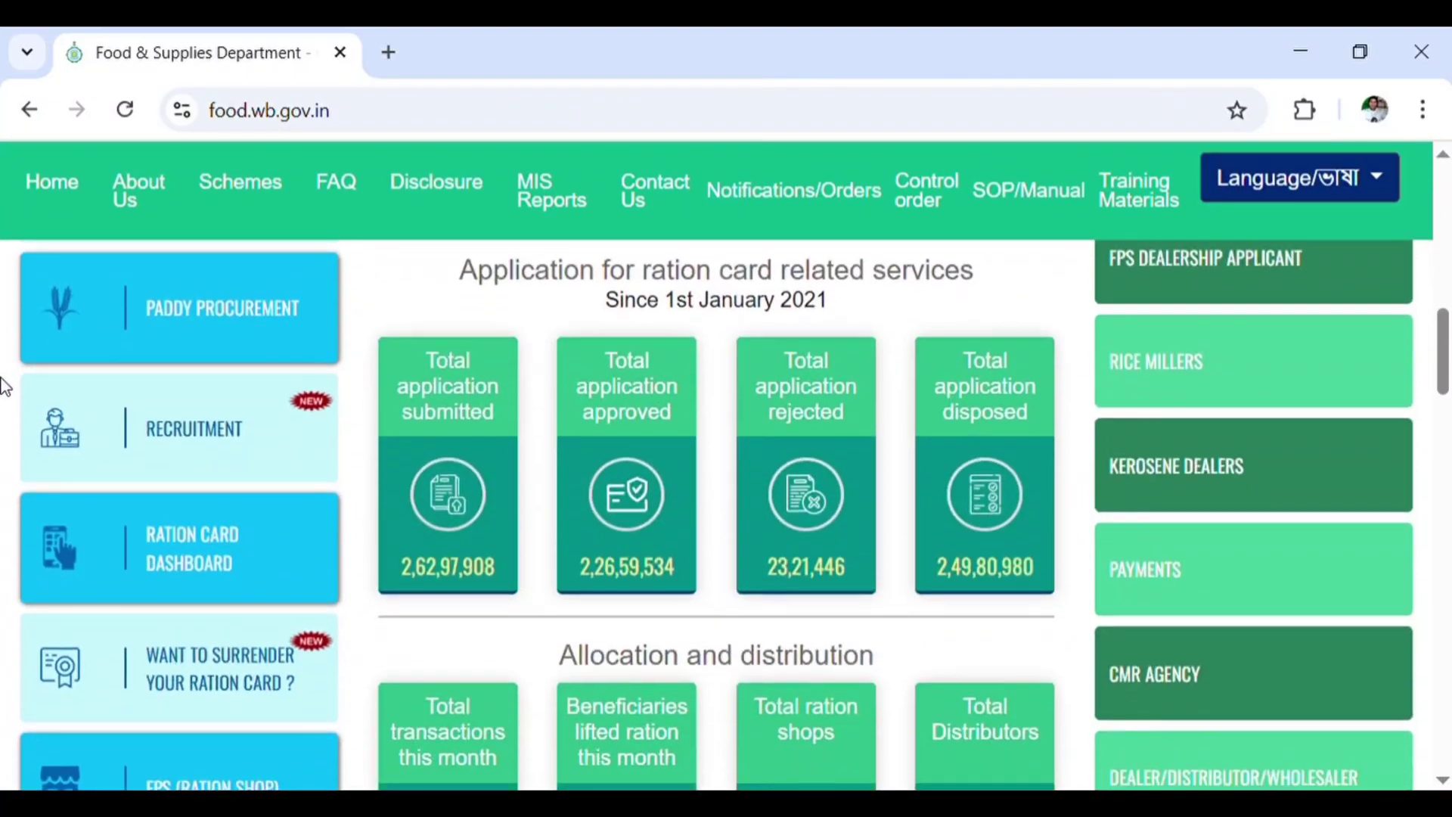
{"action": "scroll", "coordinate": [3, 386], "scroll_direction": "down", "scroll_amount": 7}
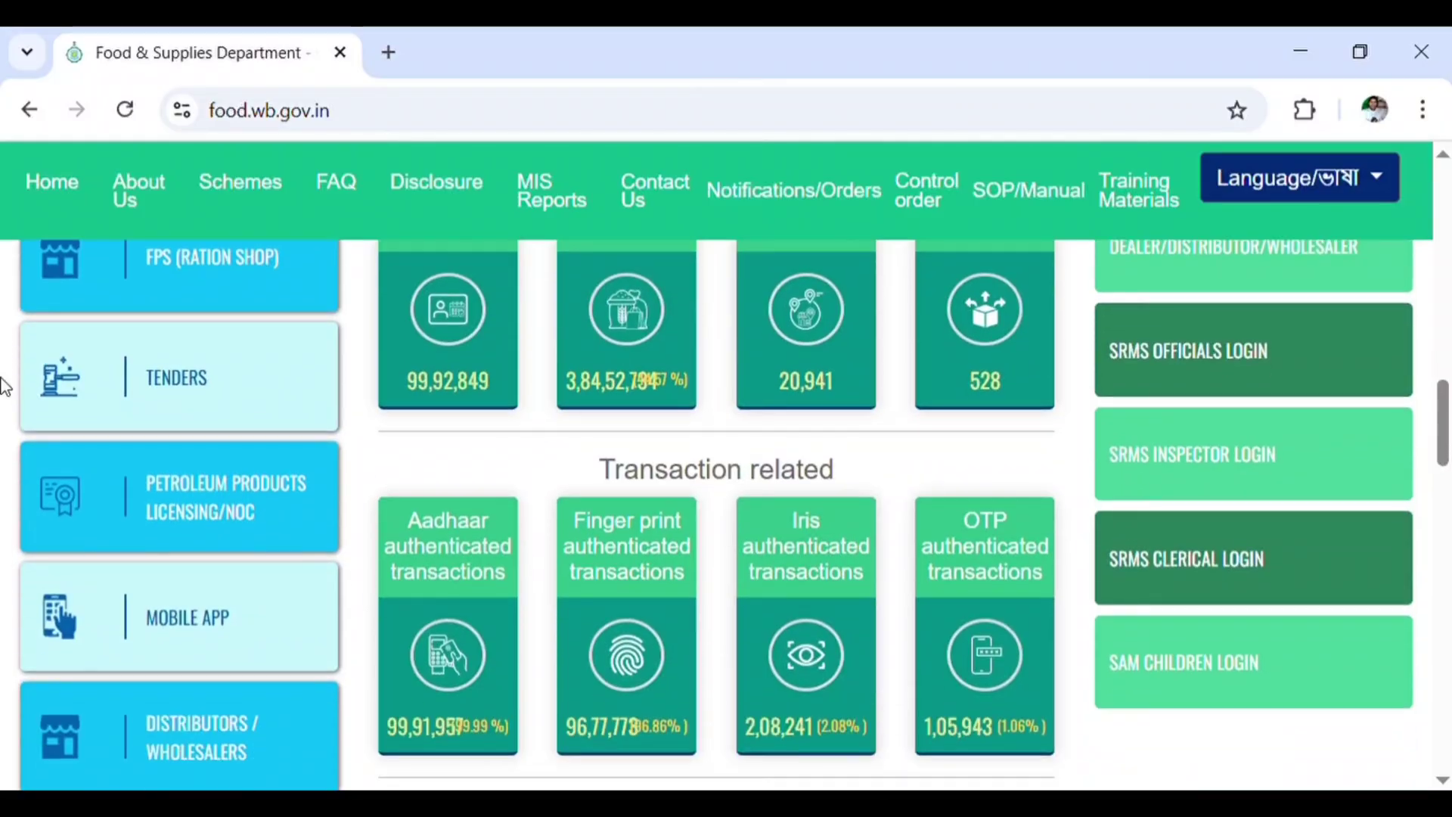
{"action": "scroll", "coordinate": [4, 385], "scroll_direction": "down", "scroll_amount": 5}
{"action": "scroll", "coordinate": [3, 387], "scroll_direction": "down", "scroll_amount": 4}
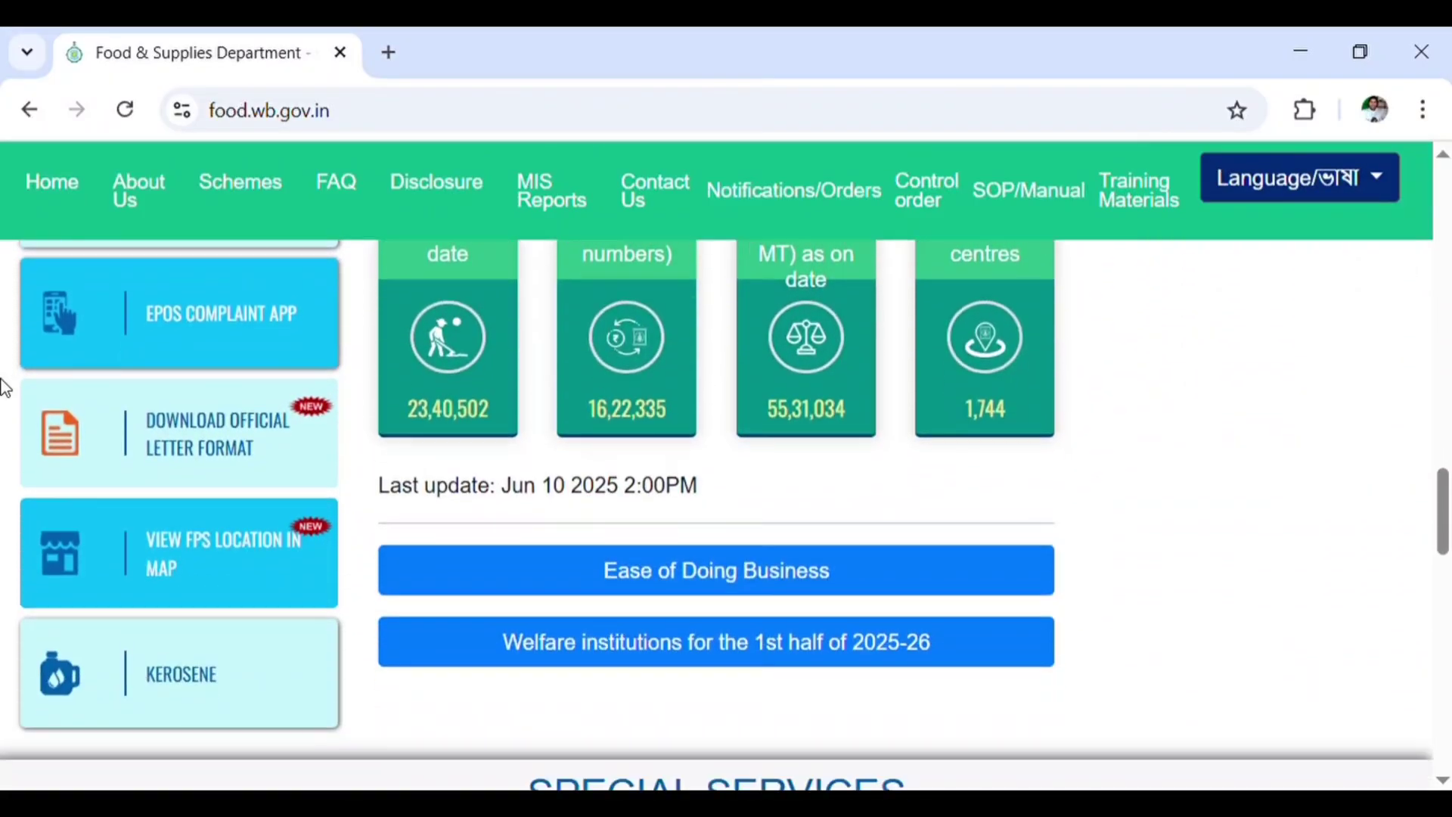
{"action": "scroll", "coordinate": [4, 387], "scroll_direction": "down", "scroll_amount": 2}
{"action": "scroll", "coordinate": [3, 388], "scroll_direction": "down", "scroll_amount": 5}
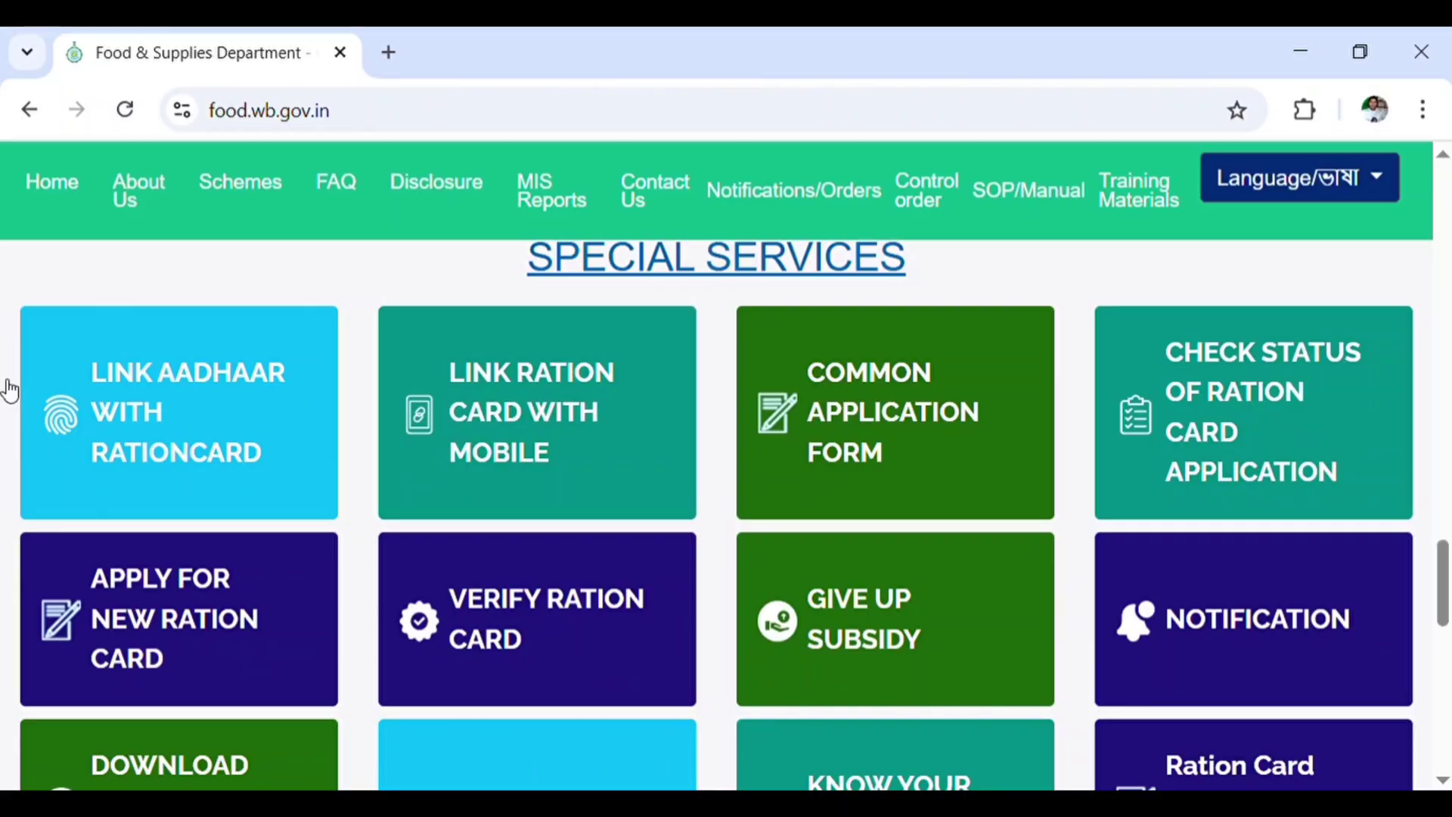
{"action": "scroll", "coordinate": [9, 391], "scroll_direction": "down", "scroll_amount": 2}
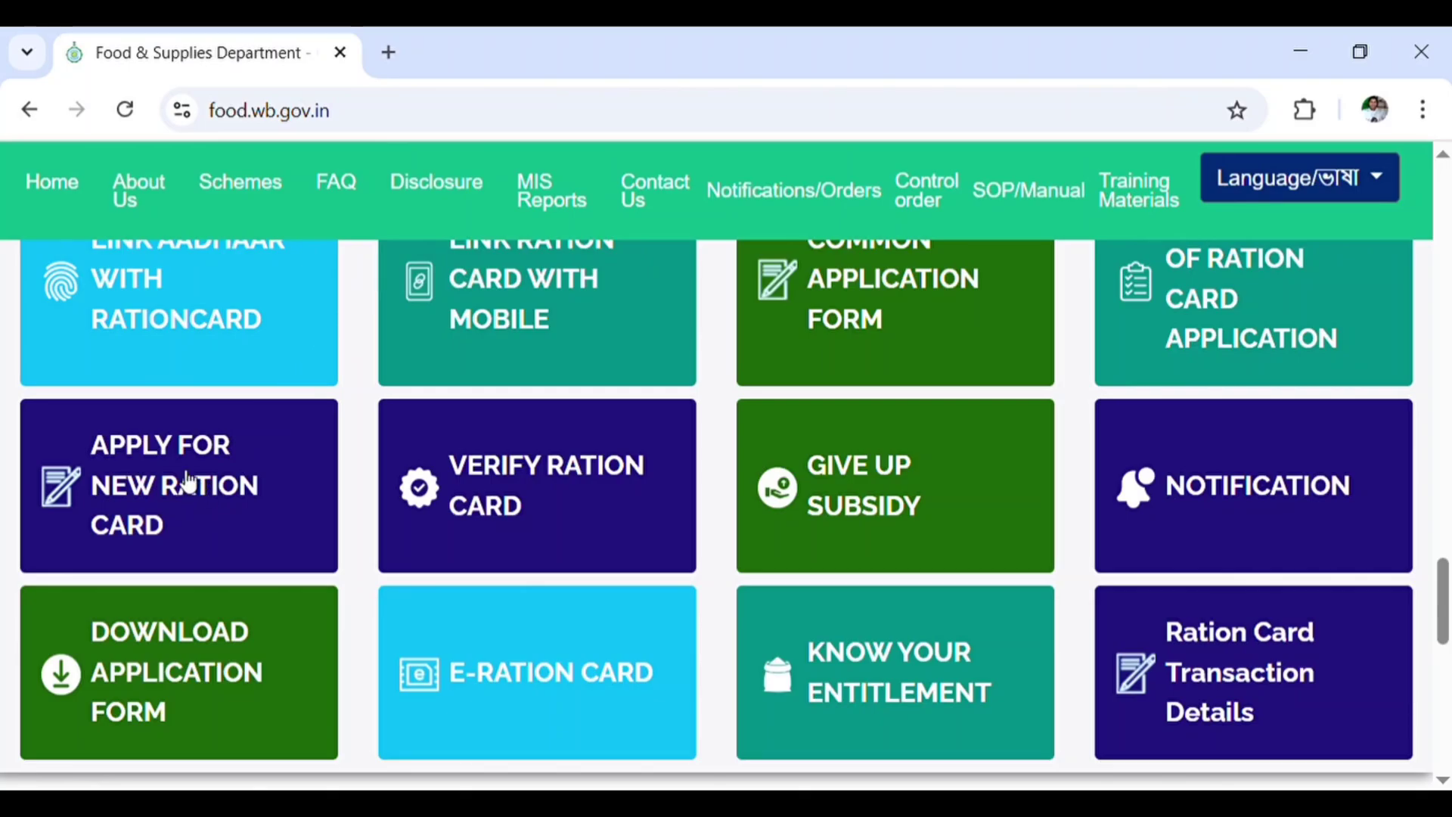
- Start a new ration card application and request an Aadhaar login OTP, entering the family member's Aadhaar number and giving consent
{"action": "left_click", "coordinate": [184, 483]}
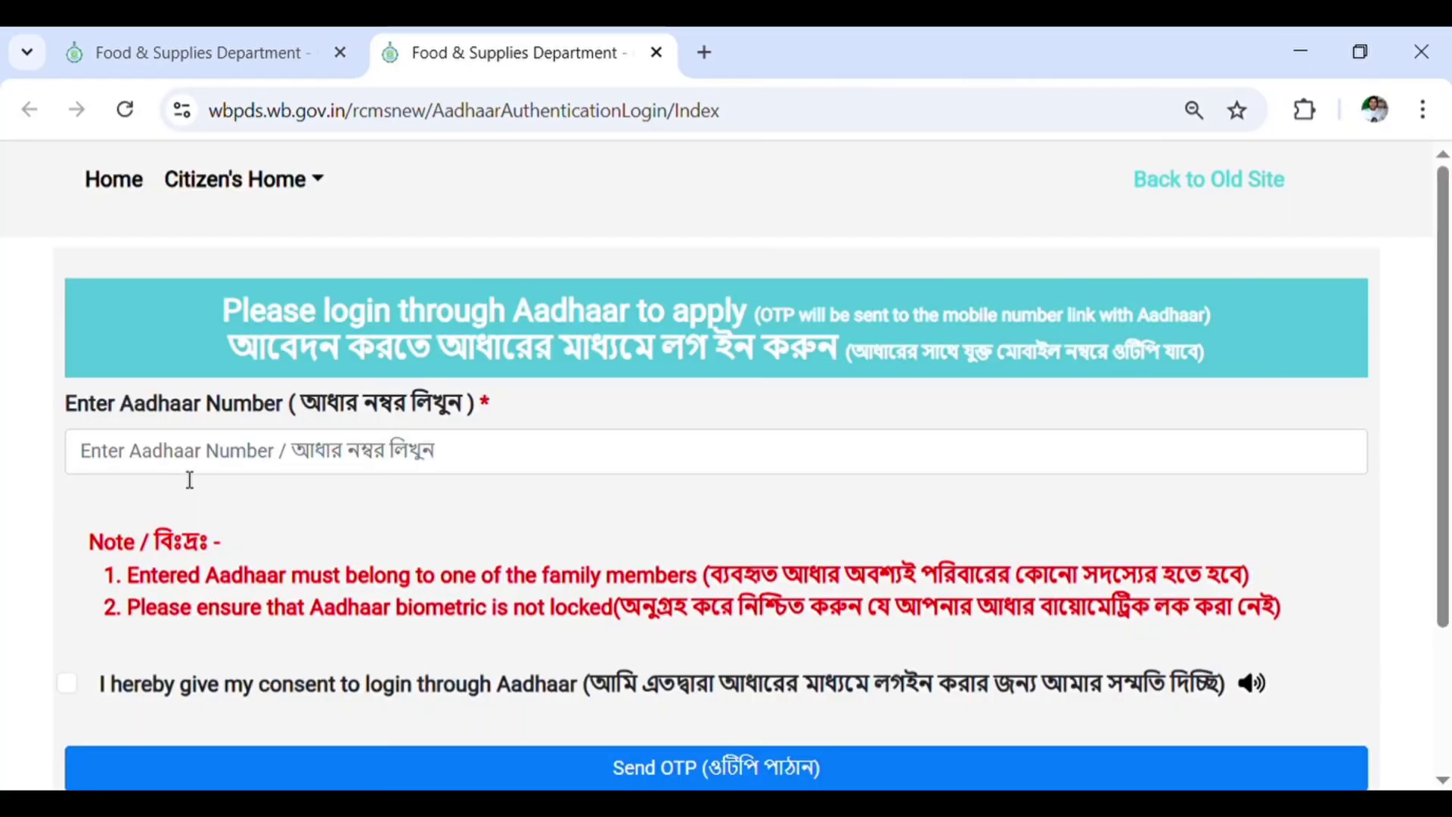
{"action": "scroll", "coordinate": [121, 474], "scroll_direction": "down", "scroll_amount": 2}
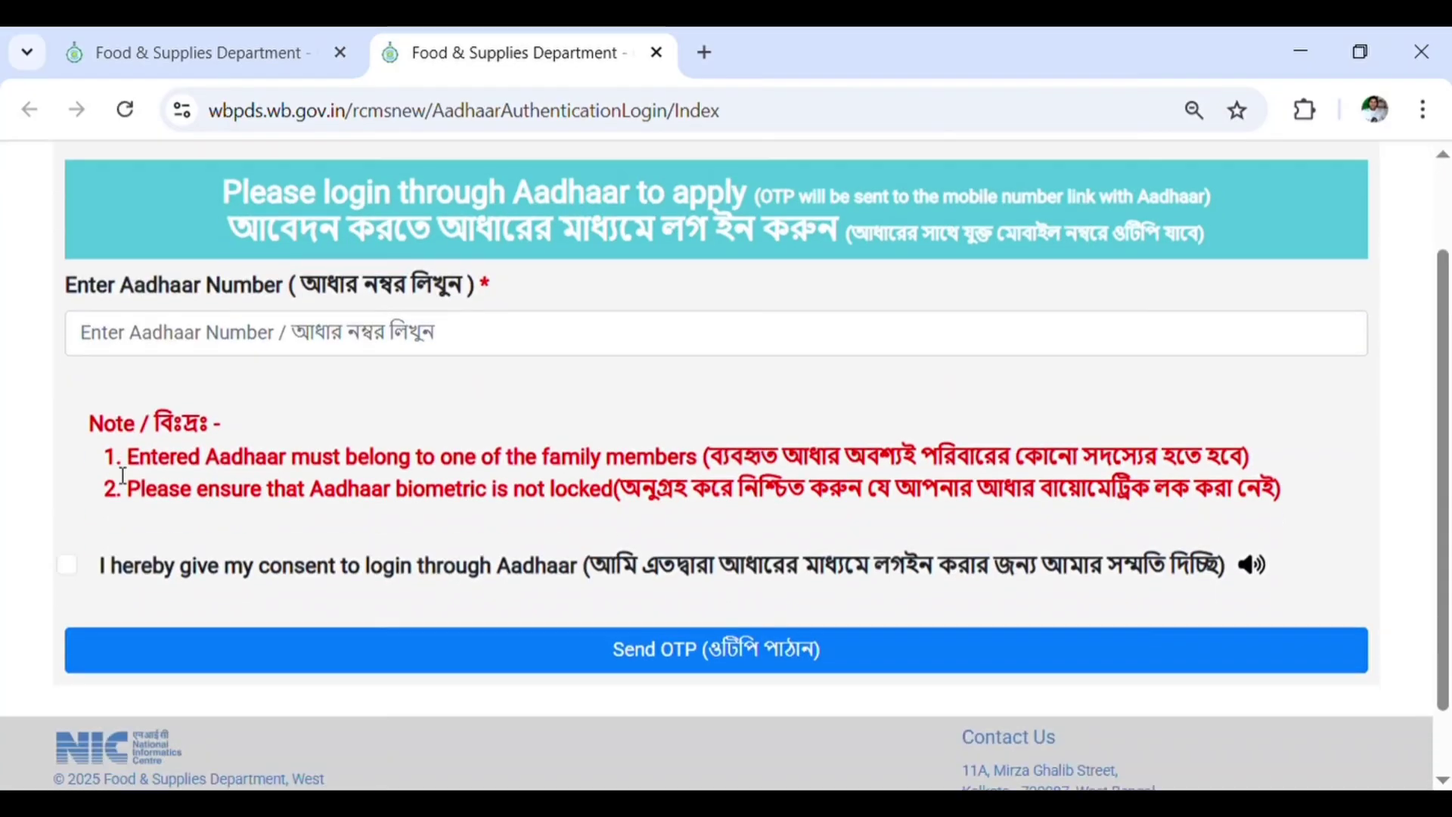
{"action": "left_click", "coordinate": [149, 326]}
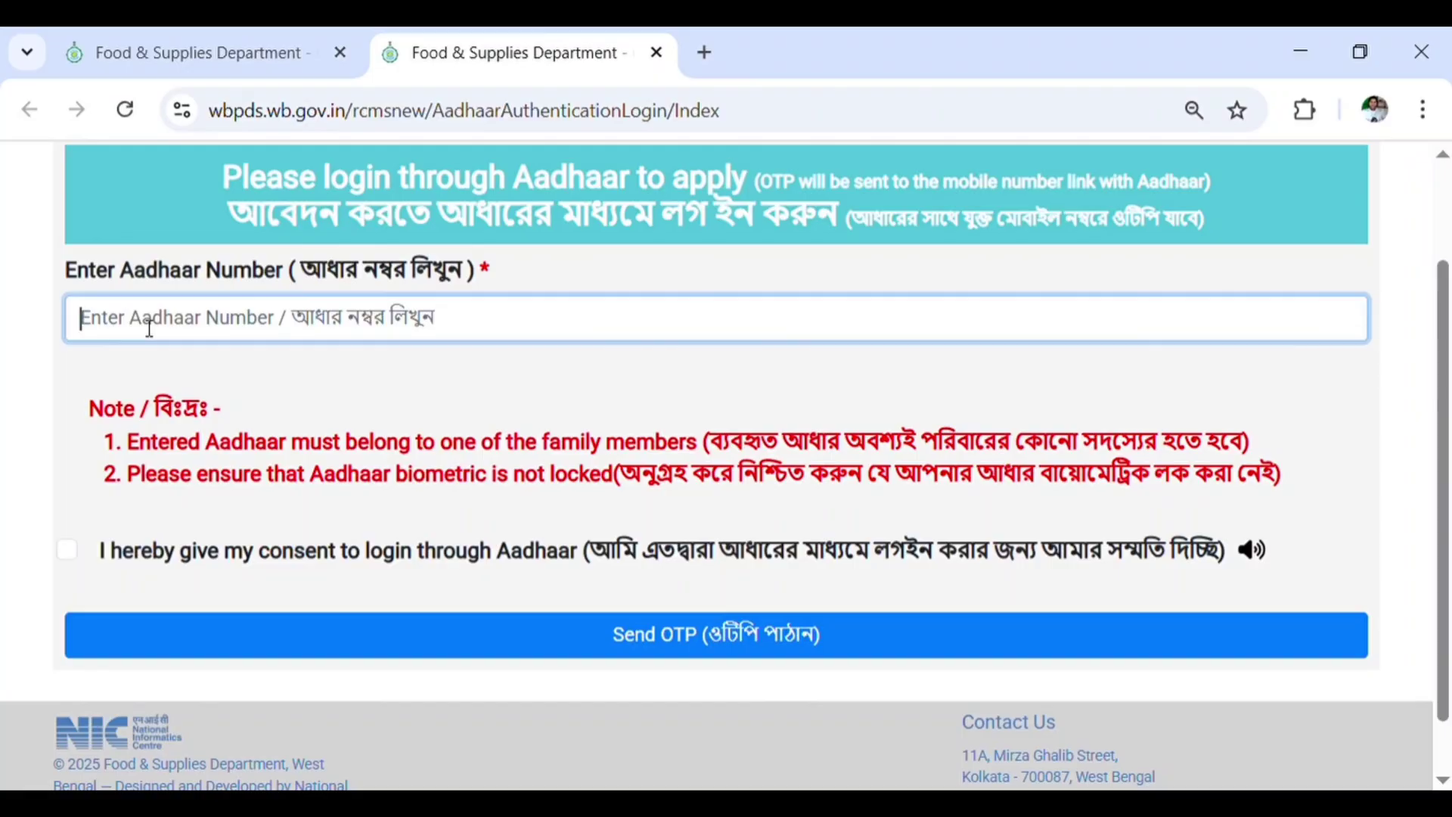
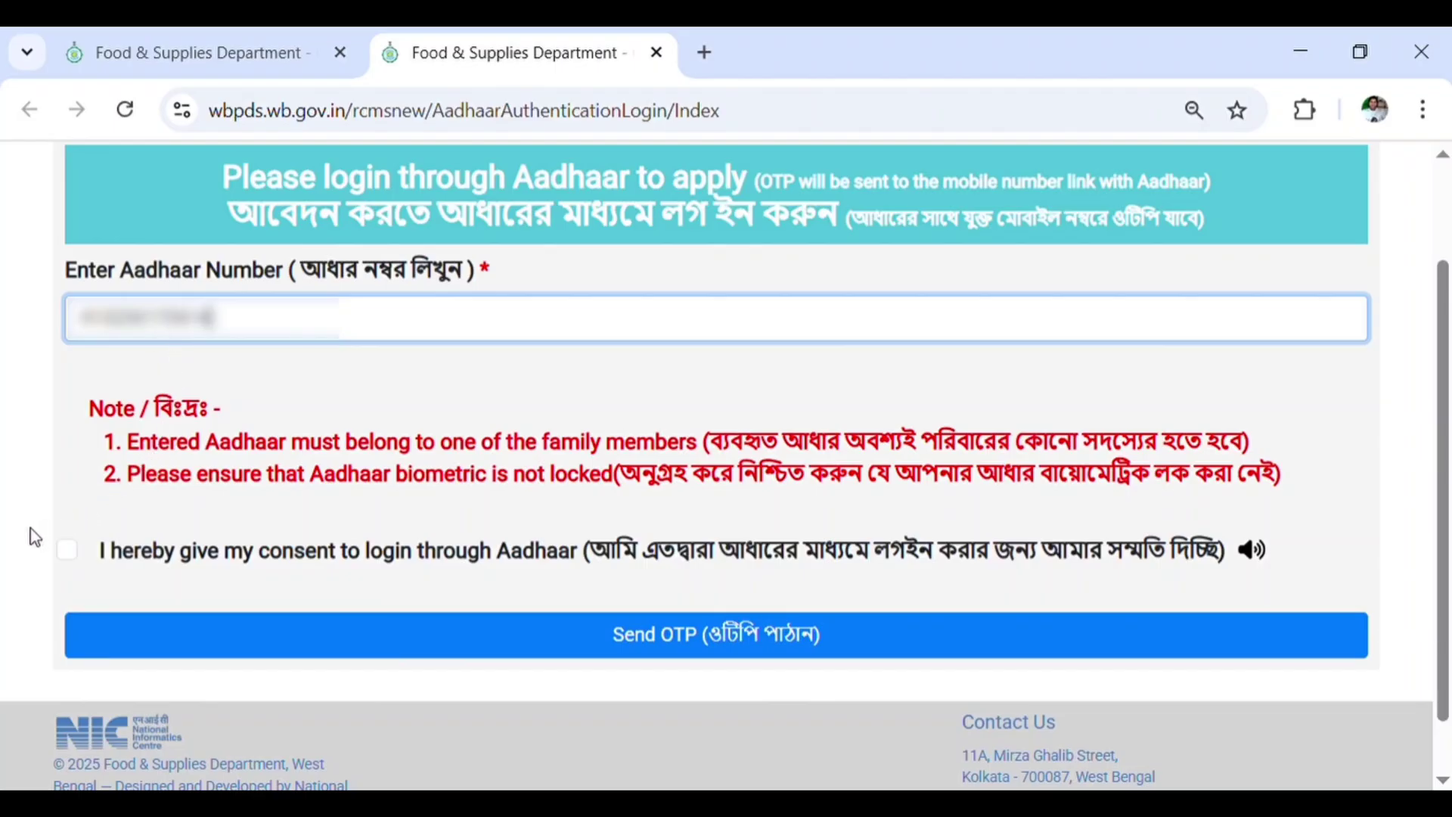
{"action": "left_click", "coordinate": [68, 550]}
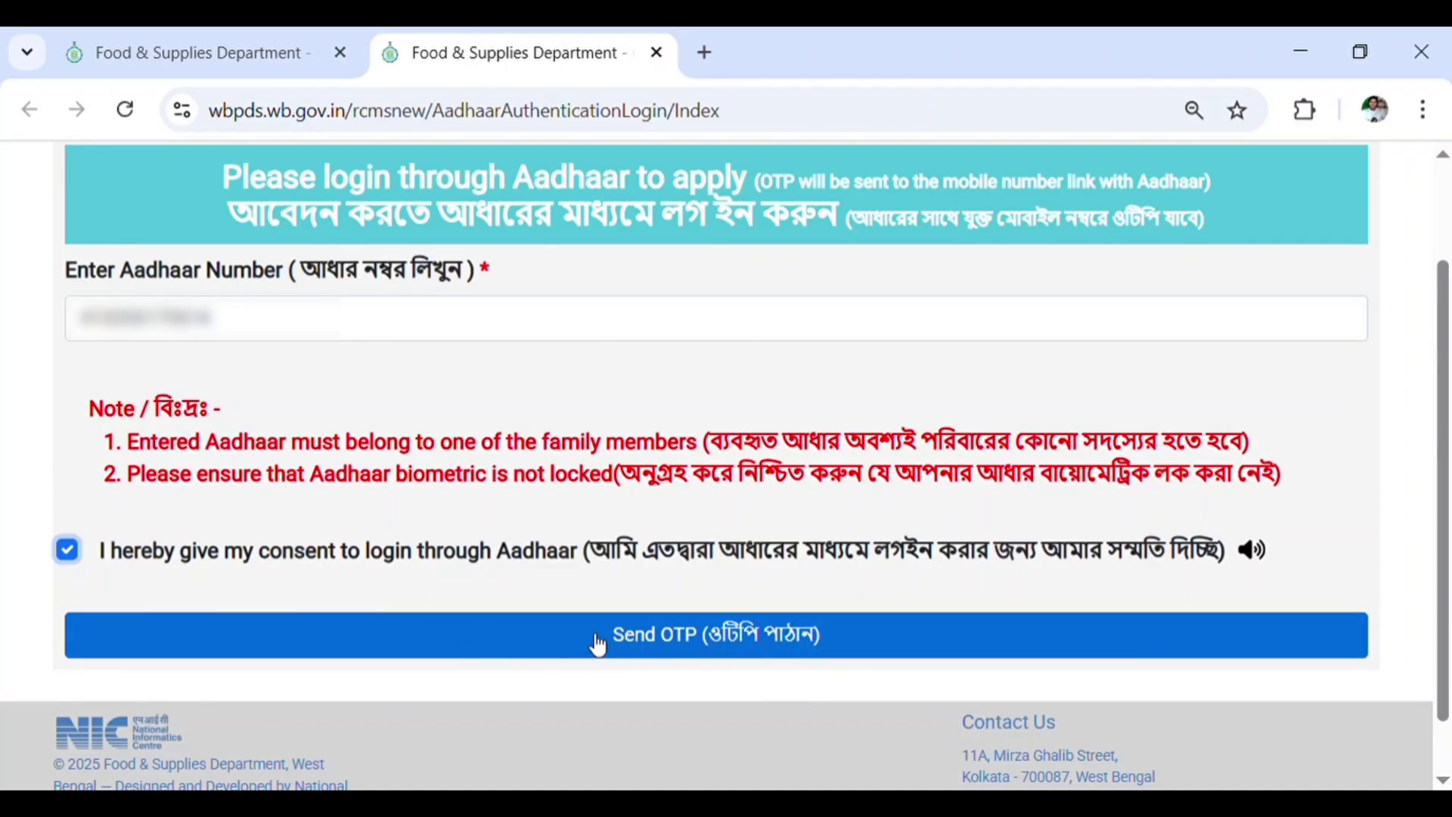
{"action": "left_click", "coordinate": [628, 634]}
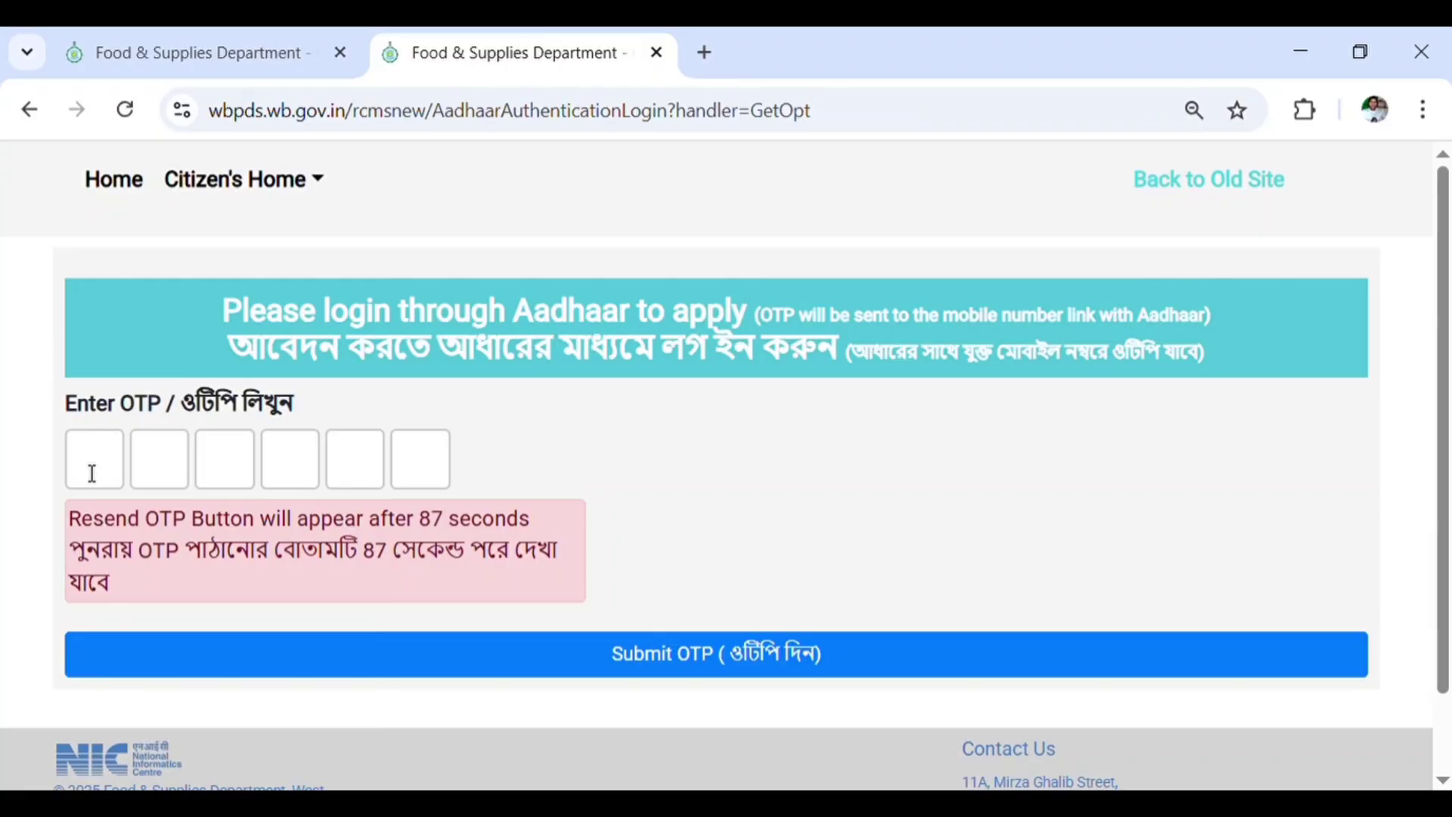
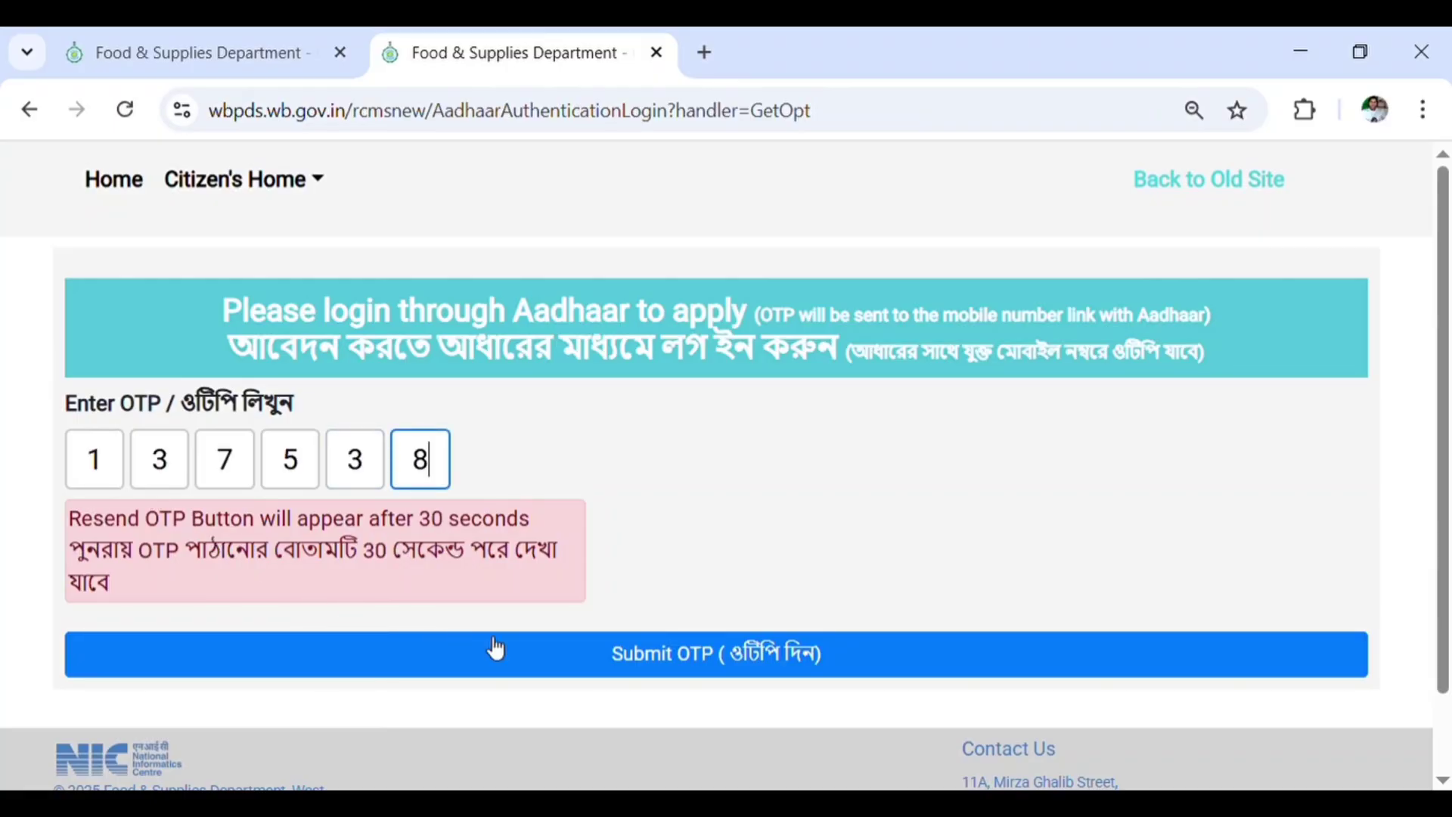
- Enter the received six-digit OTP and submit it to log in
{"action": "left_click", "coordinate": [651, 671]}
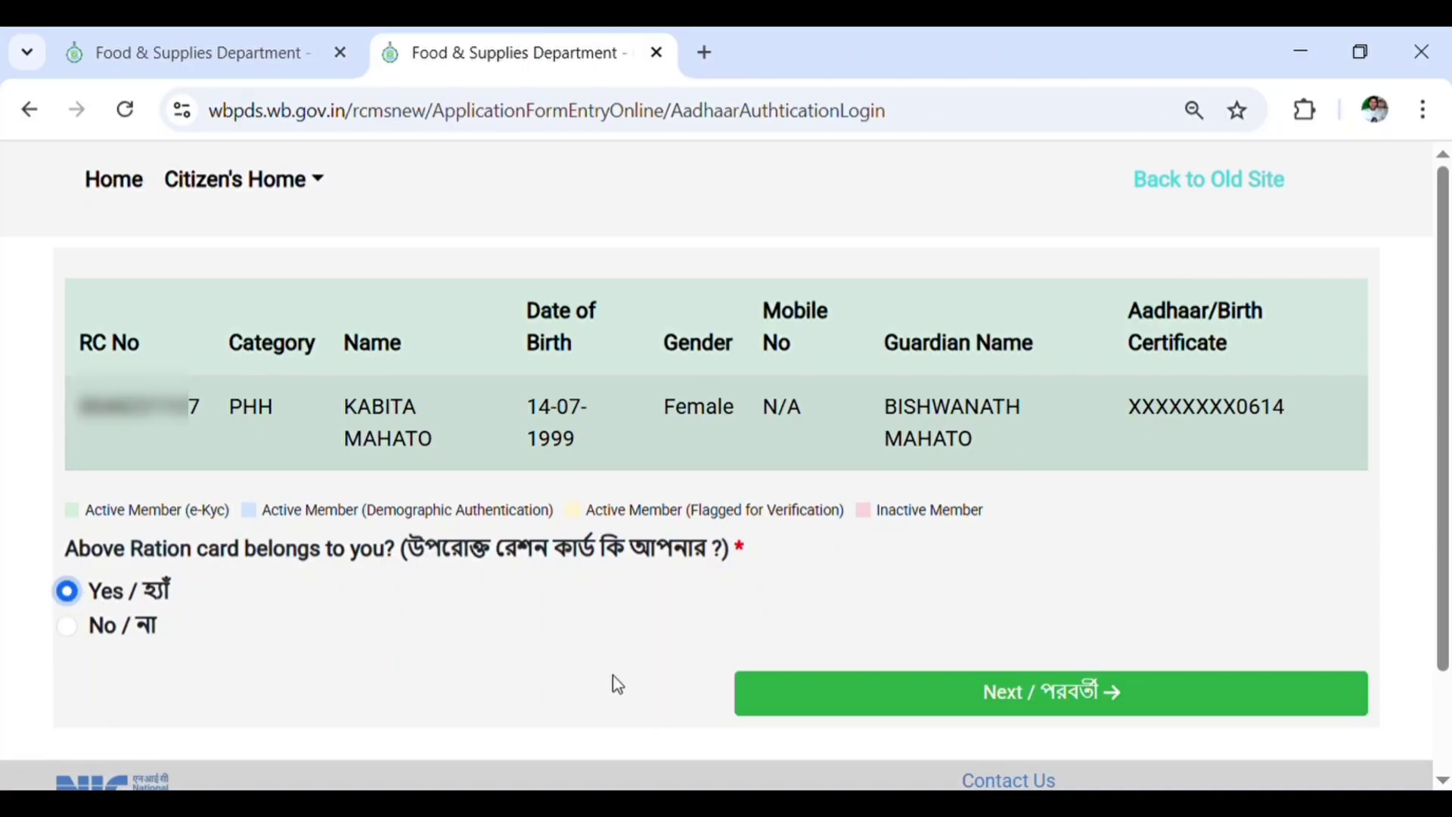
- Confirm the shown ration card is yours and scroll the citizen Dashboard to the Form 14 card
{"action": "left_click", "coordinate": [1121, 711]}
{"action": "left_click", "coordinate": [1119, 710]}
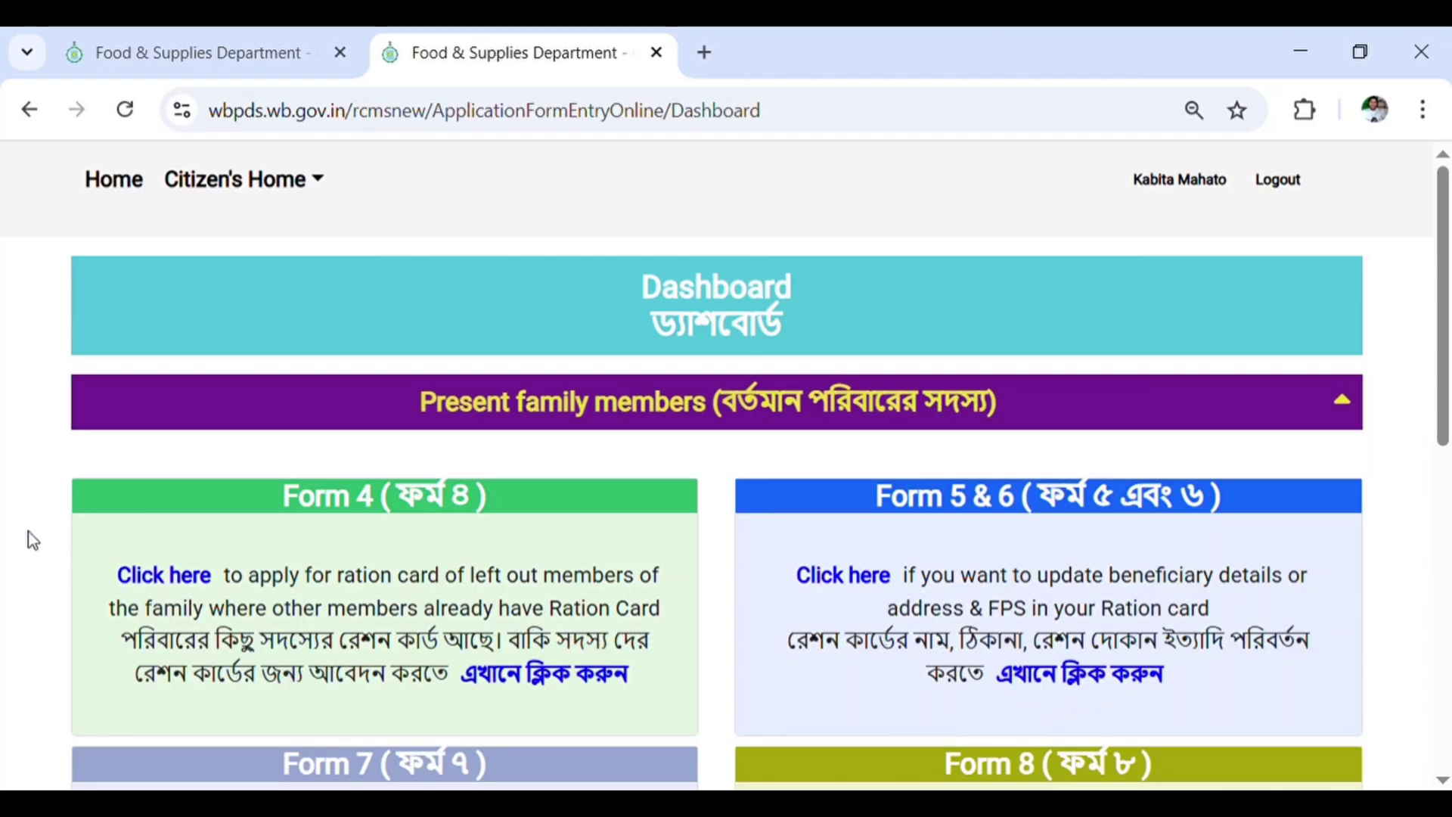
{"action": "scroll", "coordinate": [32, 540], "scroll_direction": "down", "scroll_amount": 1}
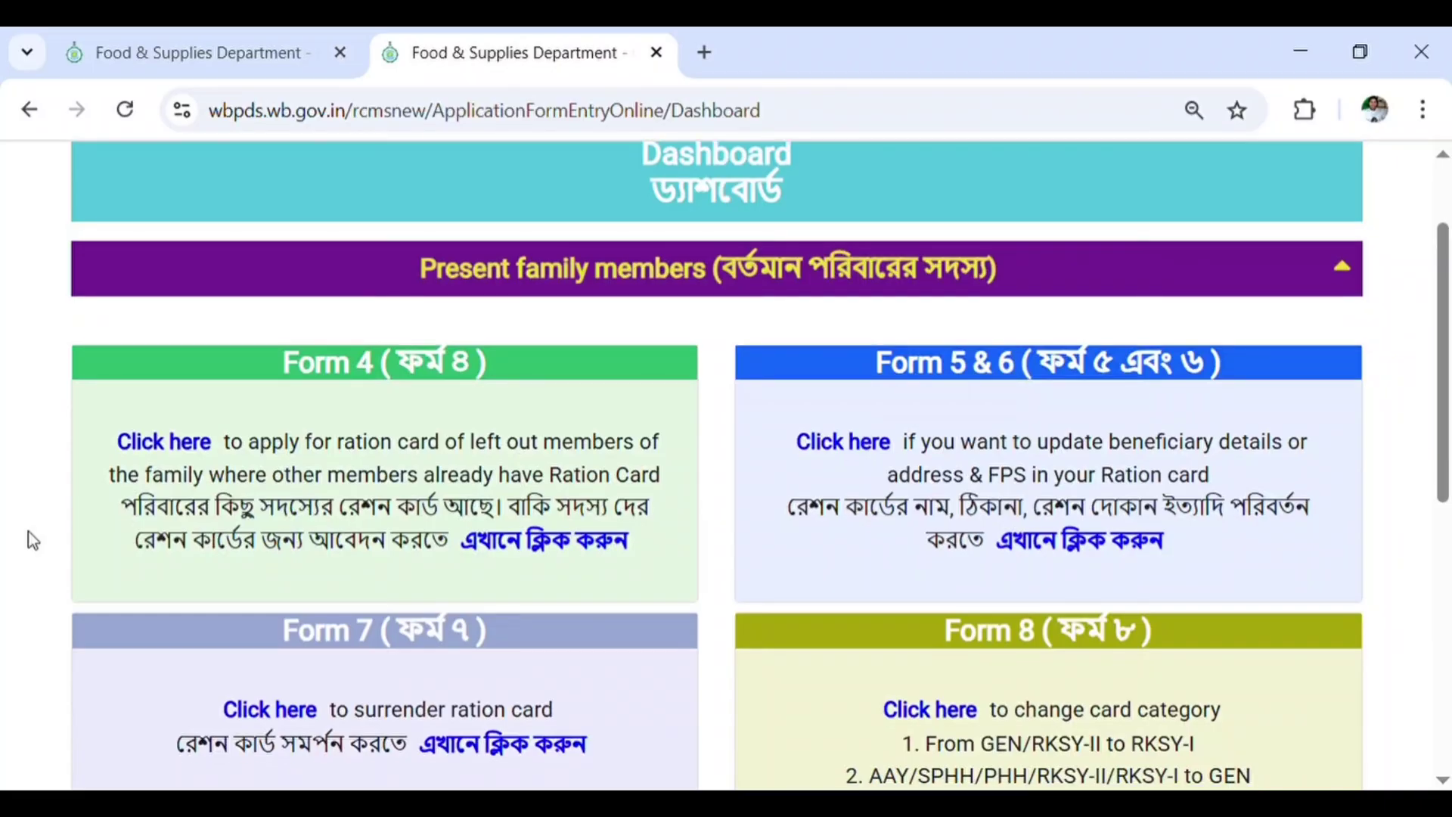
{"action": "scroll", "coordinate": [32, 541], "scroll_direction": "down", "scroll_amount": 1}
{"action": "scroll", "coordinate": [33, 541], "scroll_direction": "down", "scroll_amount": 5}
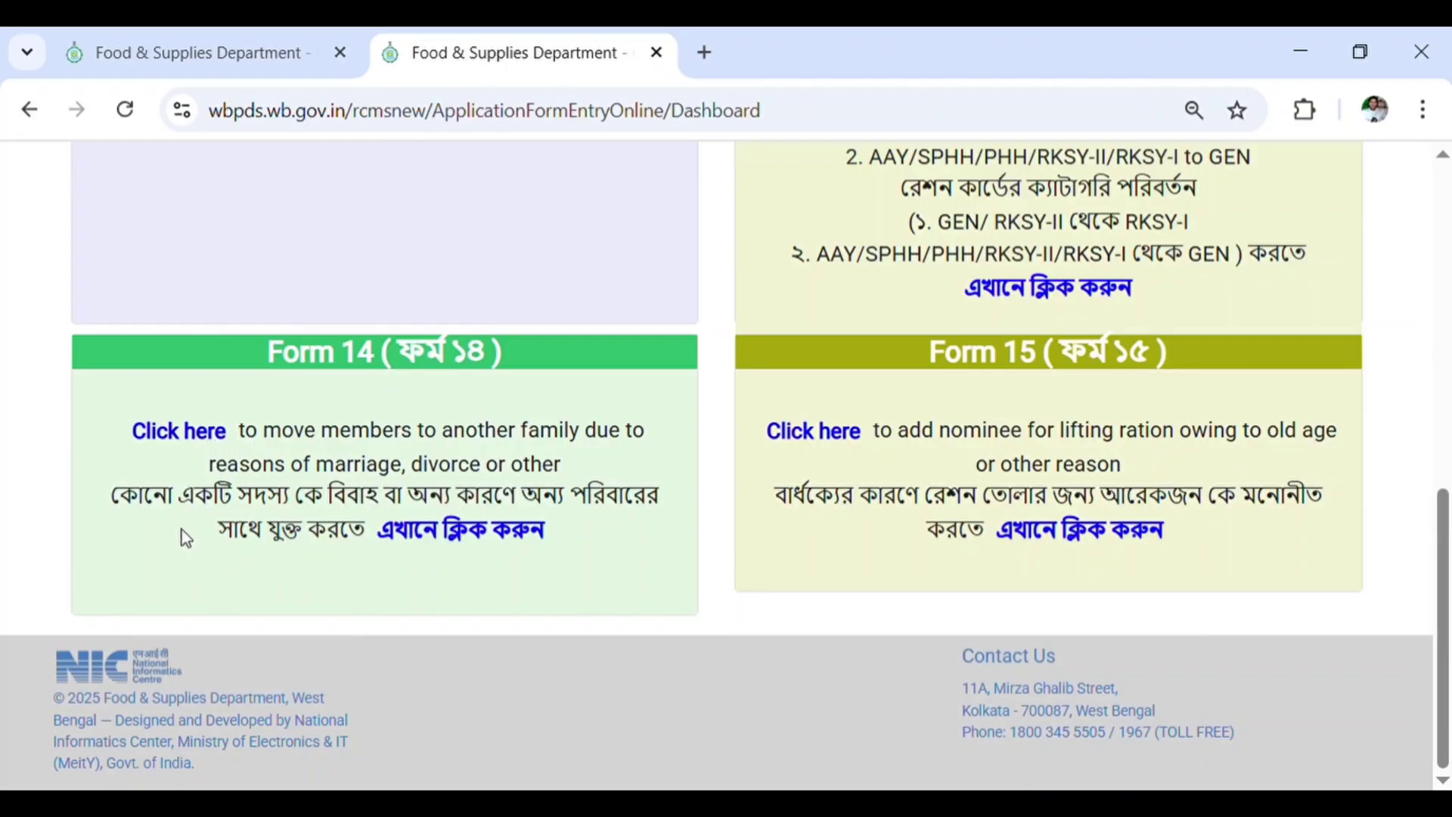
- Open Form 14 with Service Type 'Shifting To New Family [Form-14]' and continue to the family members step
{"action": "left_click", "coordinate": [187, 439]}
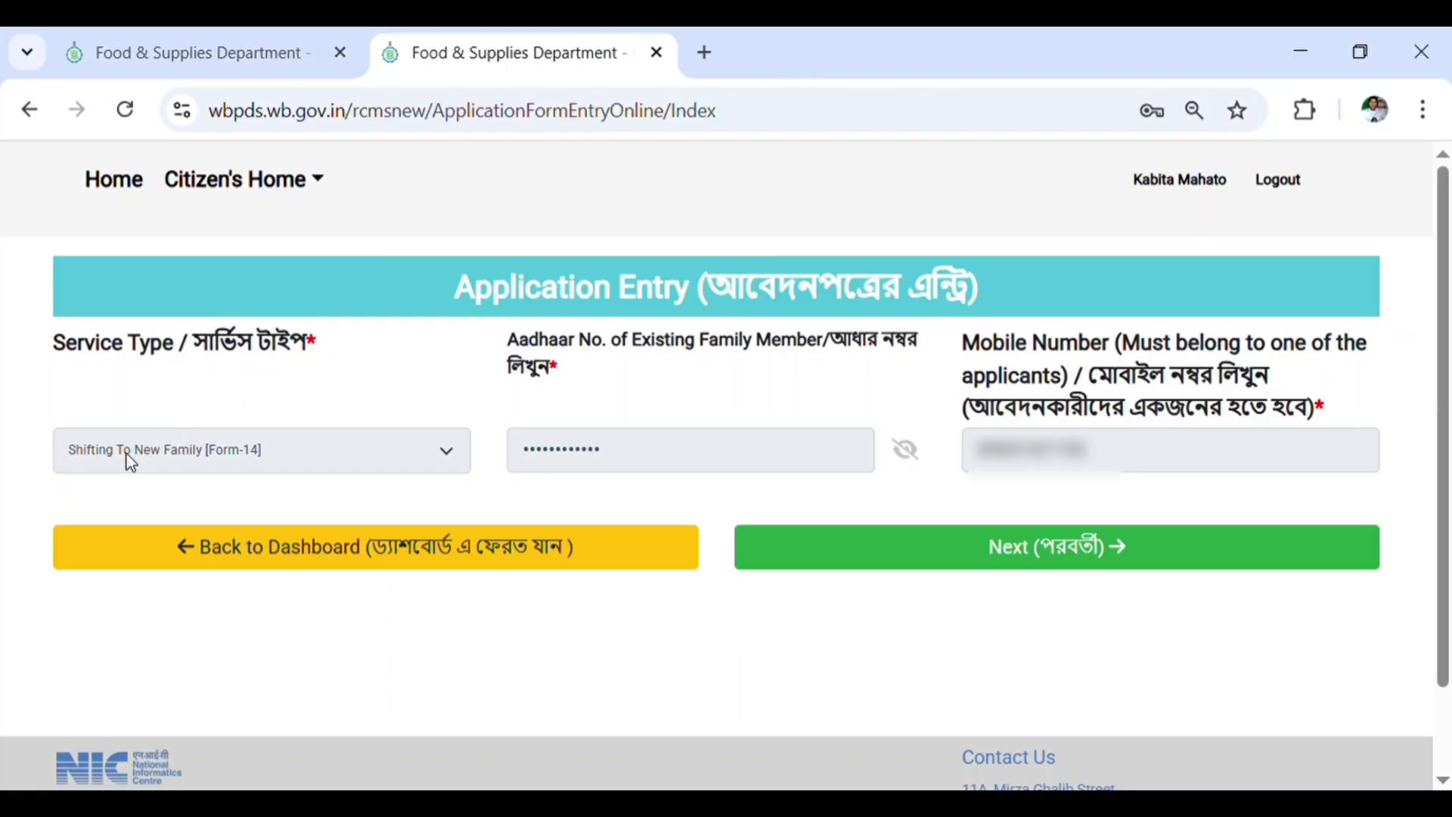
{"action": "left_click", "coordinate": [1025, 546]}
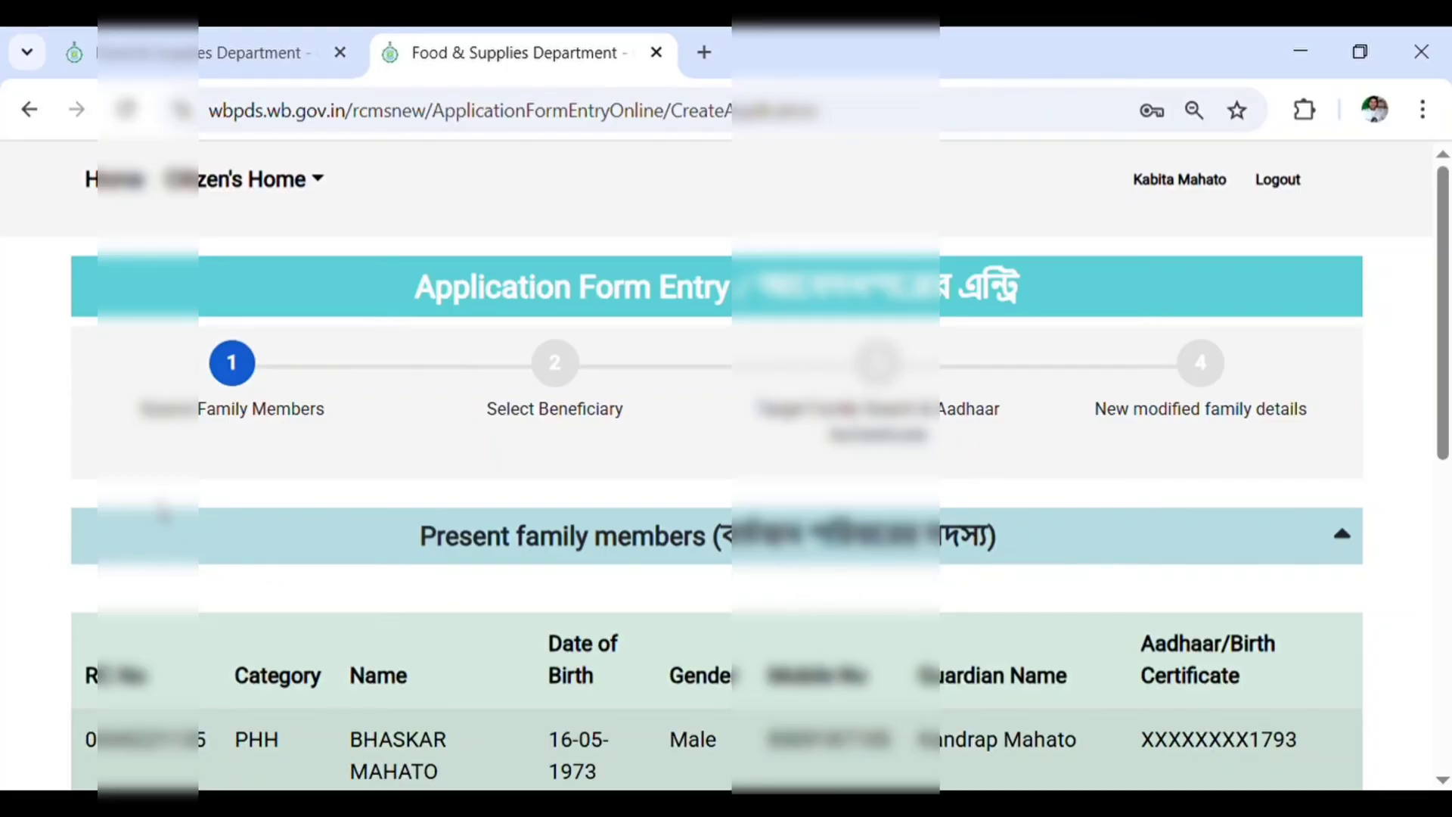
- Review the Present family members table and continue to the Select Beneficiary step
{"action": "scroll", "coordinate": [162, 514], "scroll_direction": "down", "scroll_amount": 3}
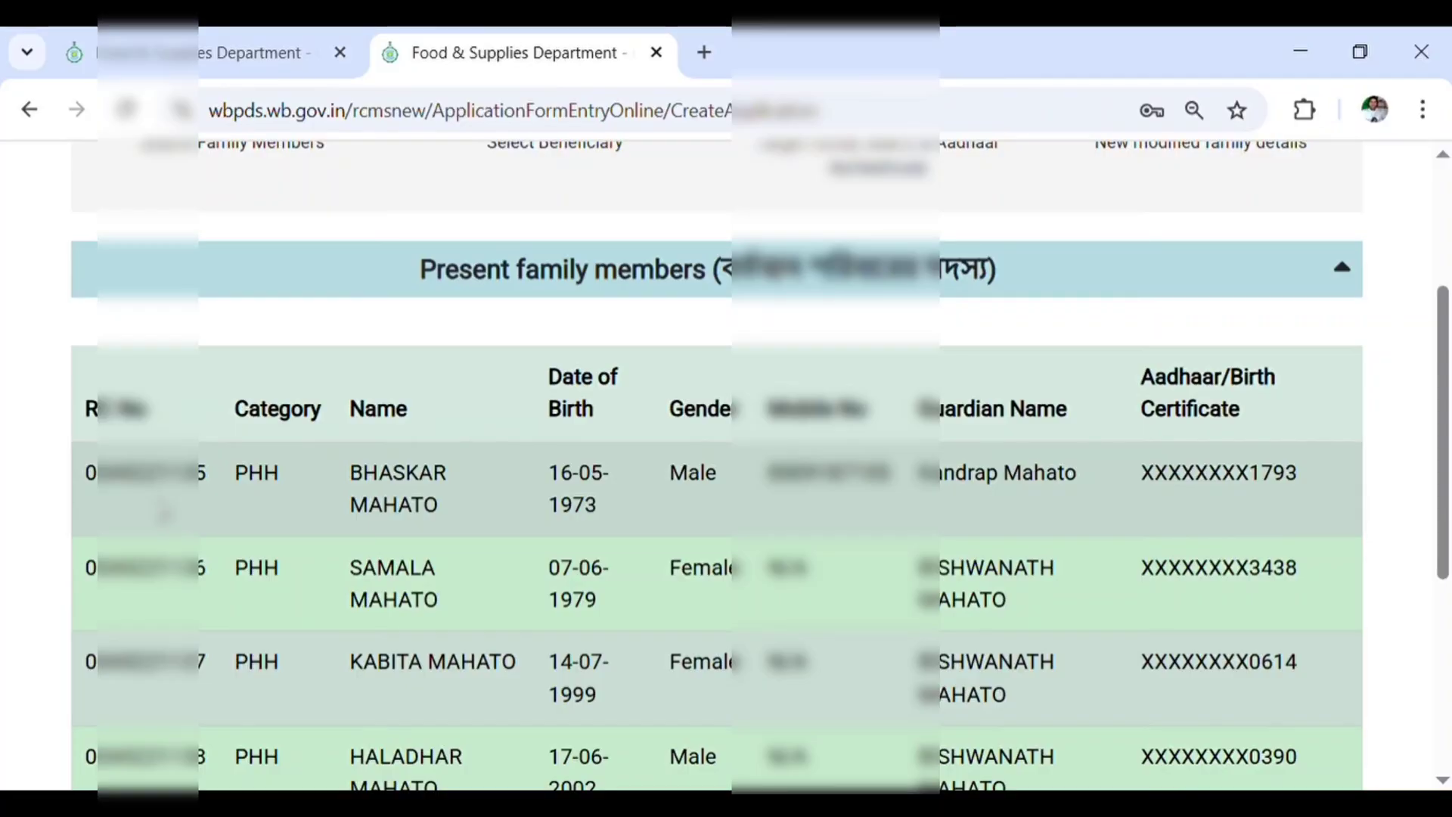
{"action": "scroll", "coordinate": [159, 529], "scroll_direction": "down", "scroll_amount": 2}
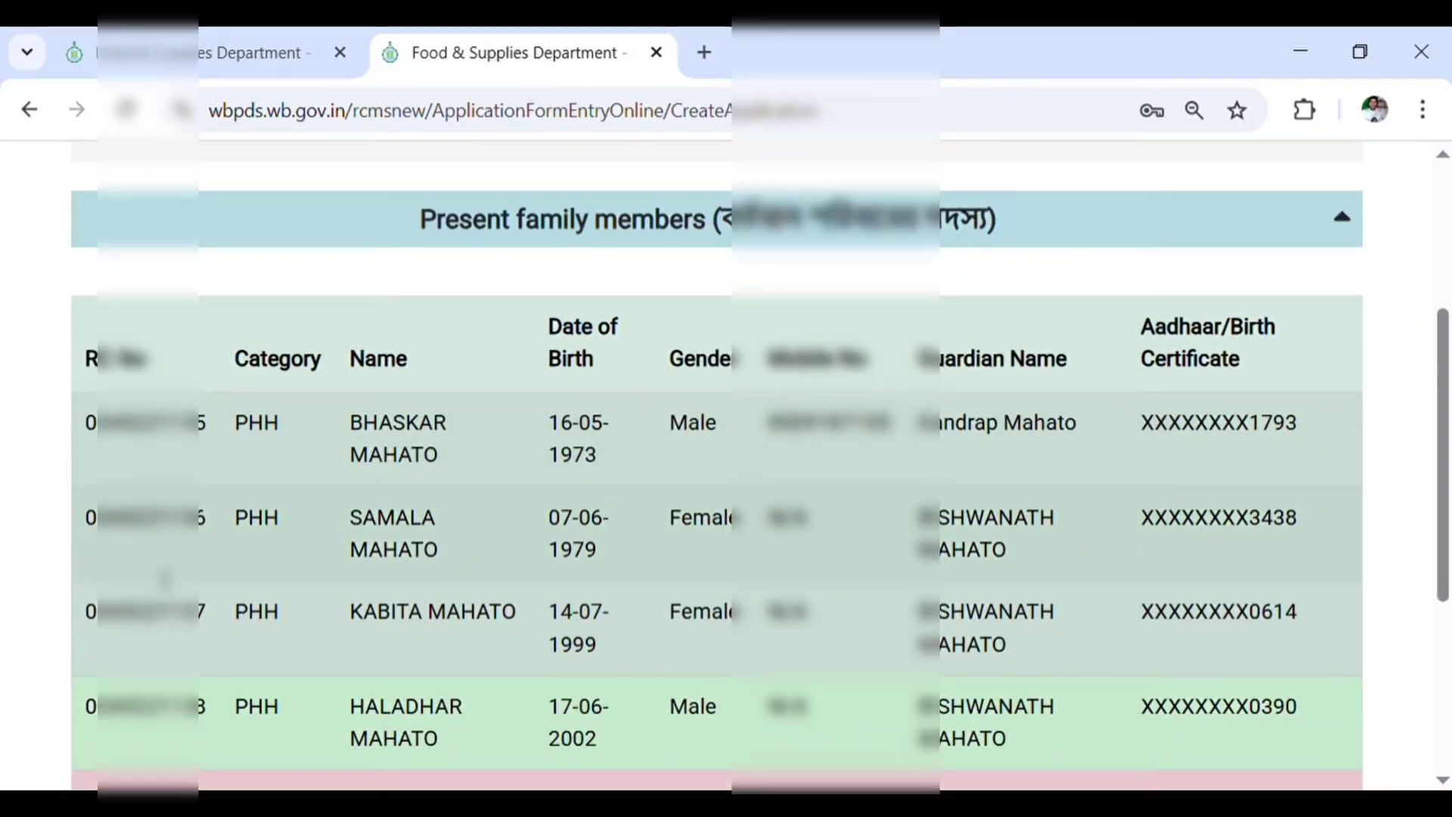
{"action": "scroll", "coordinate": [155, 581], "scroll_direction": "down", "scroll_amount": 2}
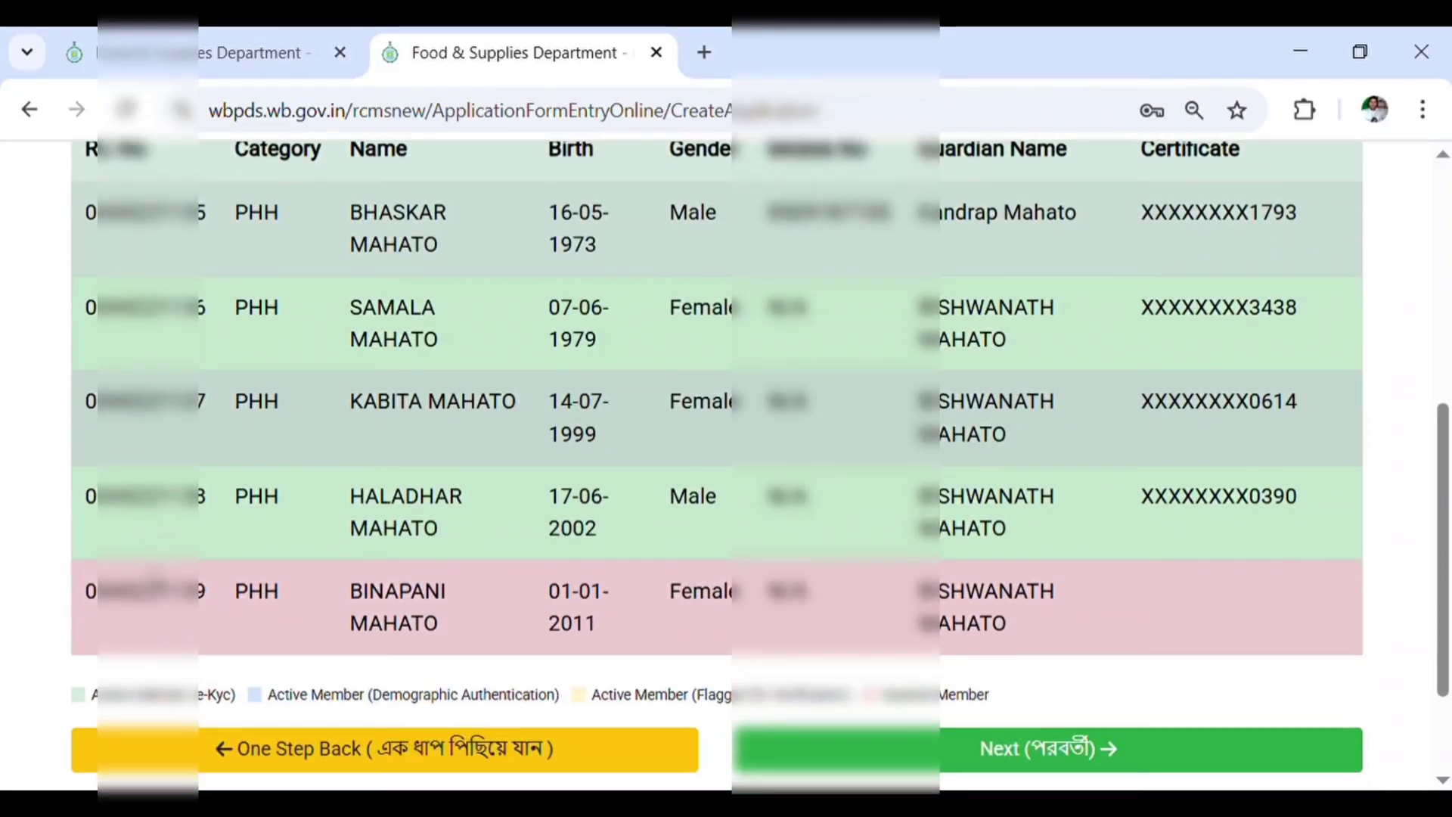
{"action": "scroll", "coordinate": [155, 566], "scroll_direction": "up", "scroll_amount": 2}
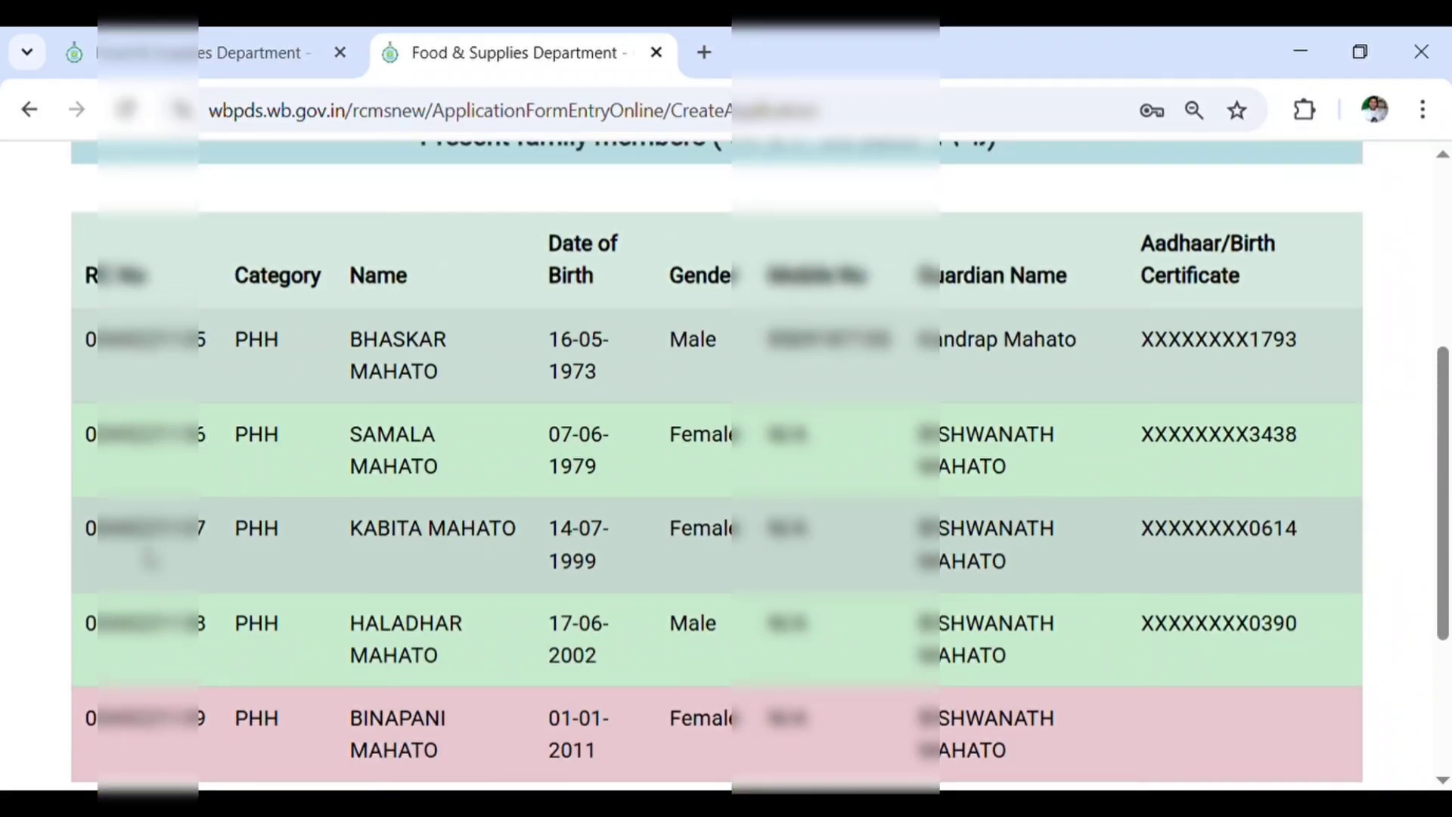
{"action": "scroll", "coordinate": [149, 556], "scroll_direction": "down", "scroll_amount": 2}
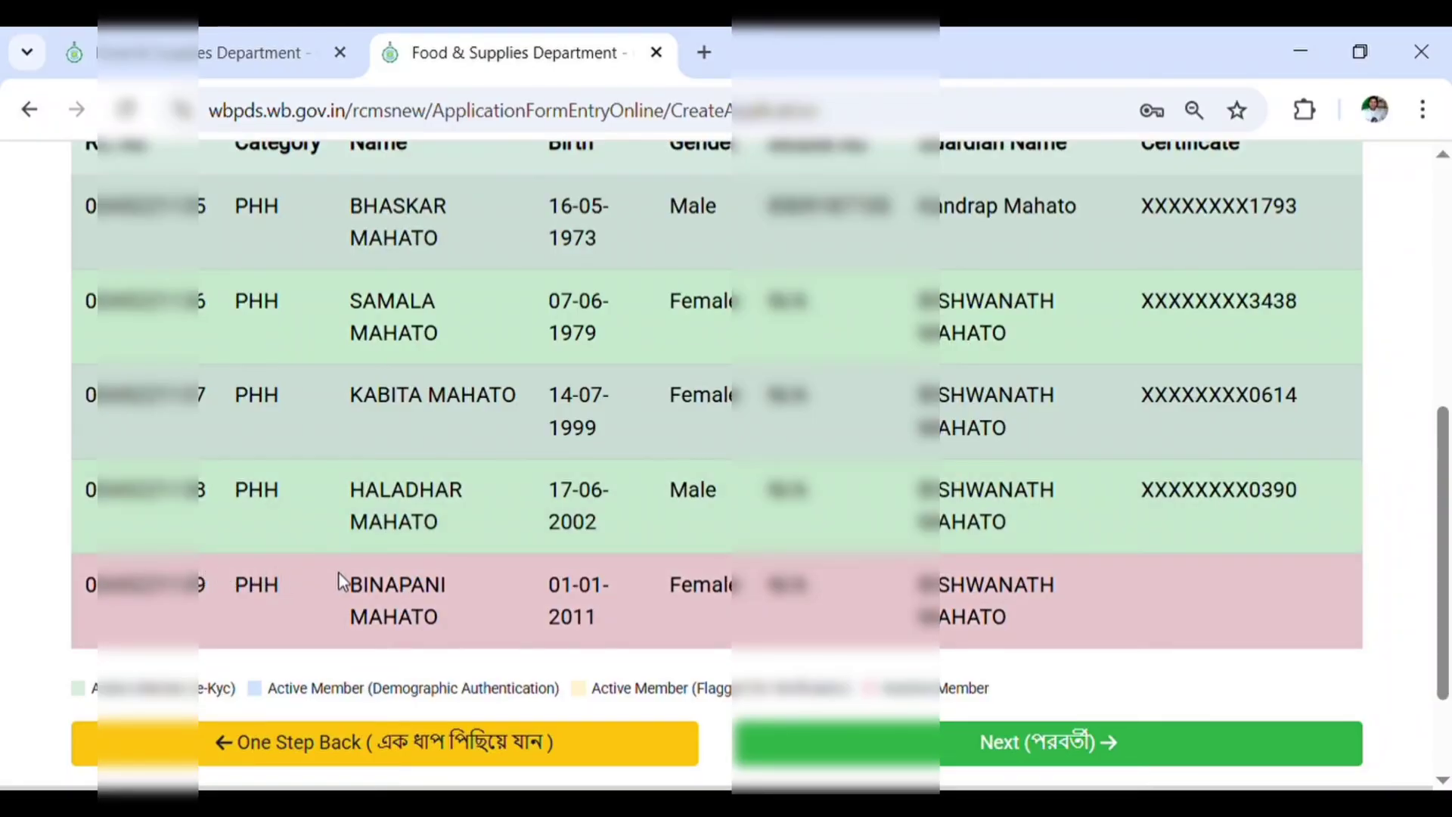
{"action": "scroll", "coordinate": [420, 614], "scroll_direction": "up", "scroll_amount": 2}
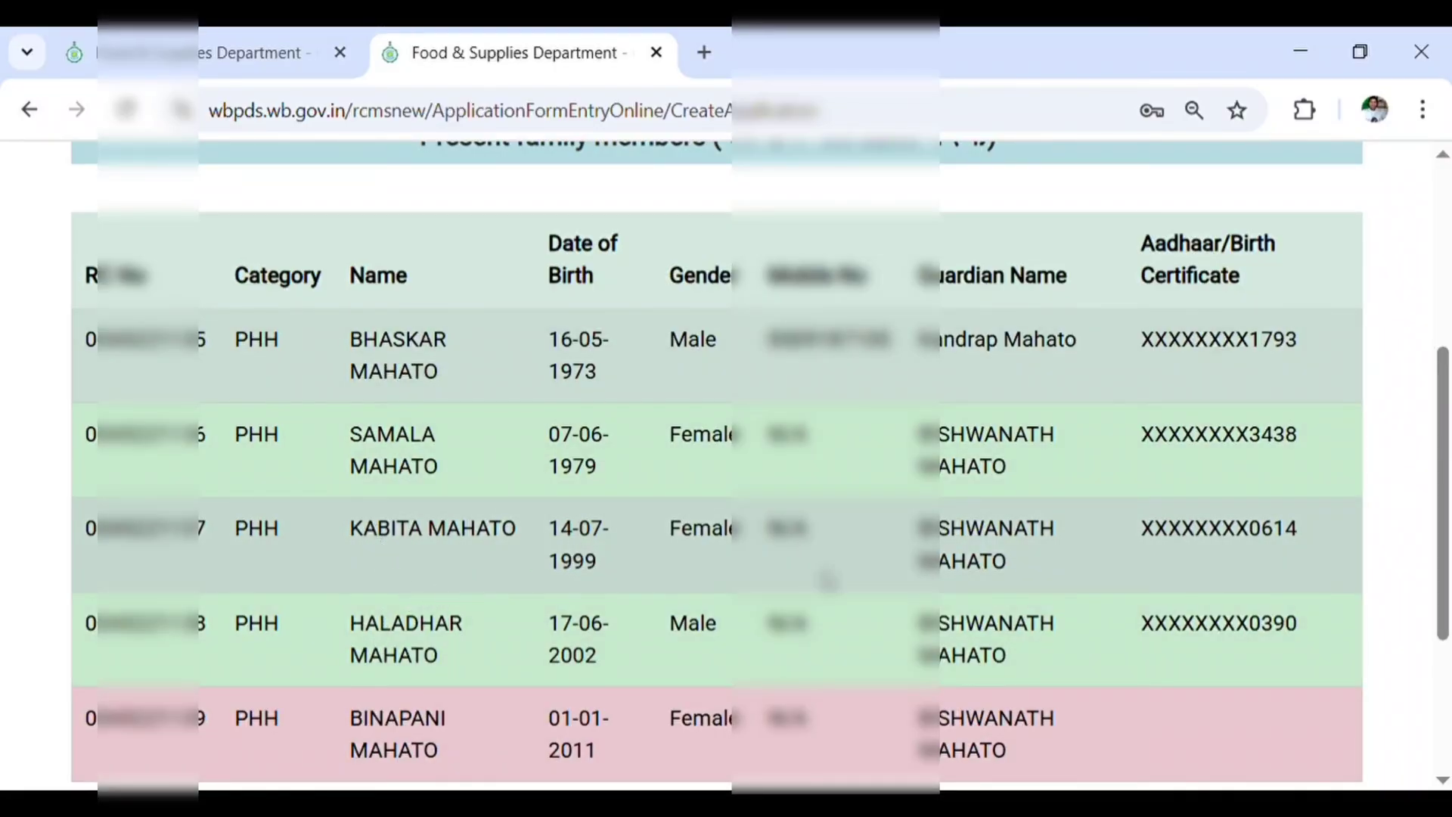
{"action": "scroll", "coordinate": [1083, 578], "scroll_direction": "down", "scroll_amount": 3}
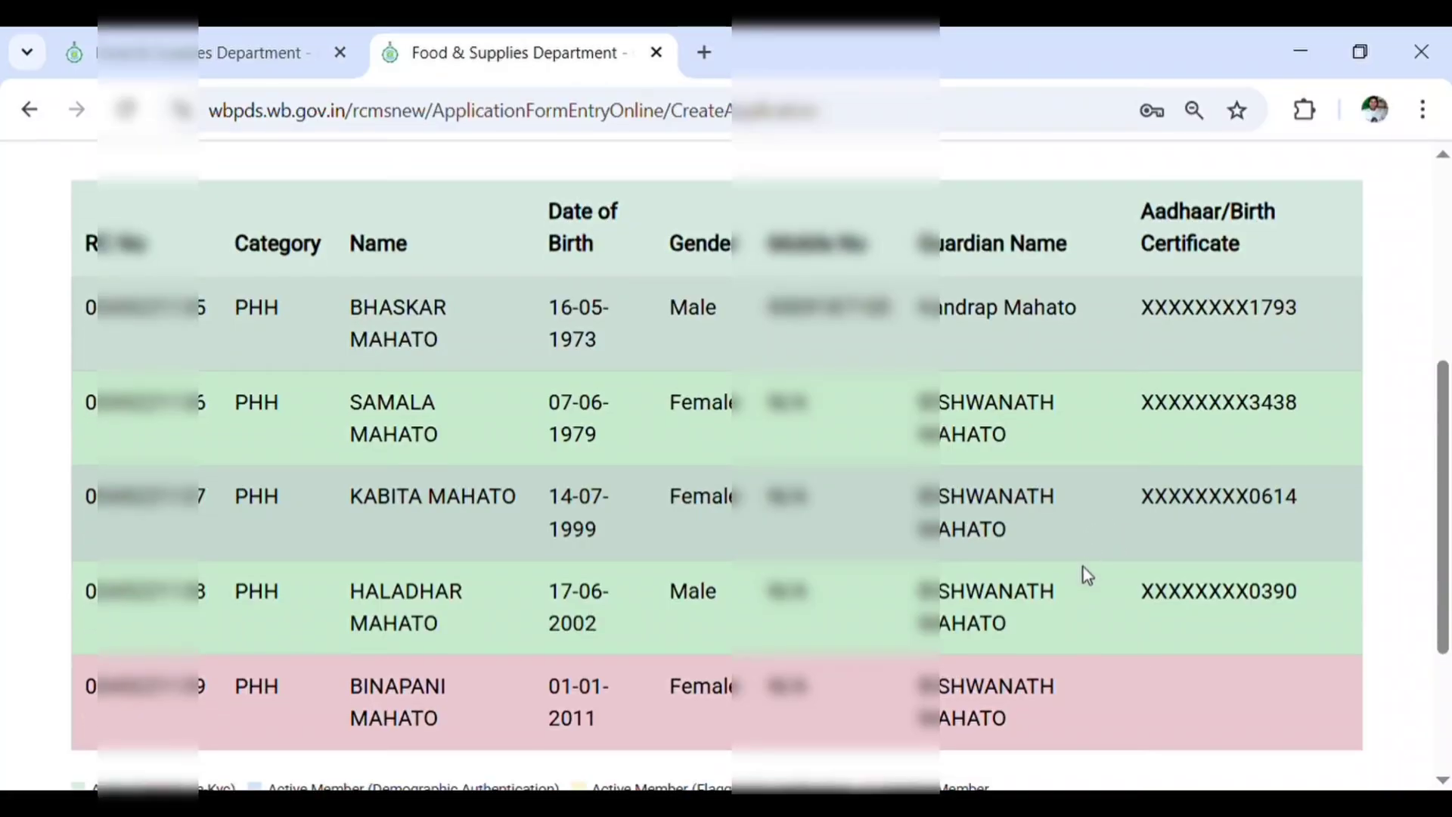
{"action": "scroll", "coordinate": [1082, 581], "scroll_direction": "down", "scroll_amount": 1}
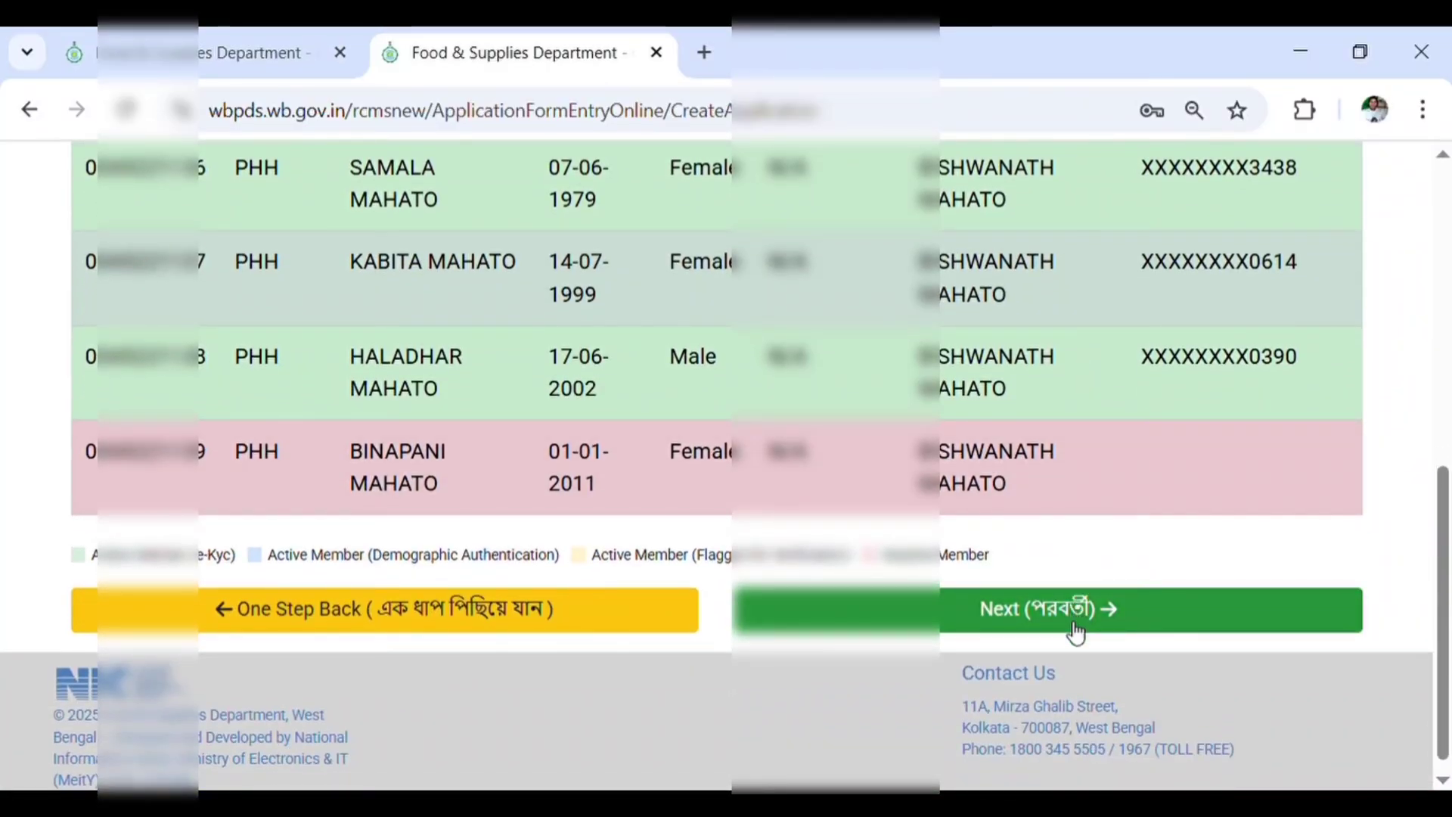
{"action": "left_click", "coordinate": [1075, 631]}
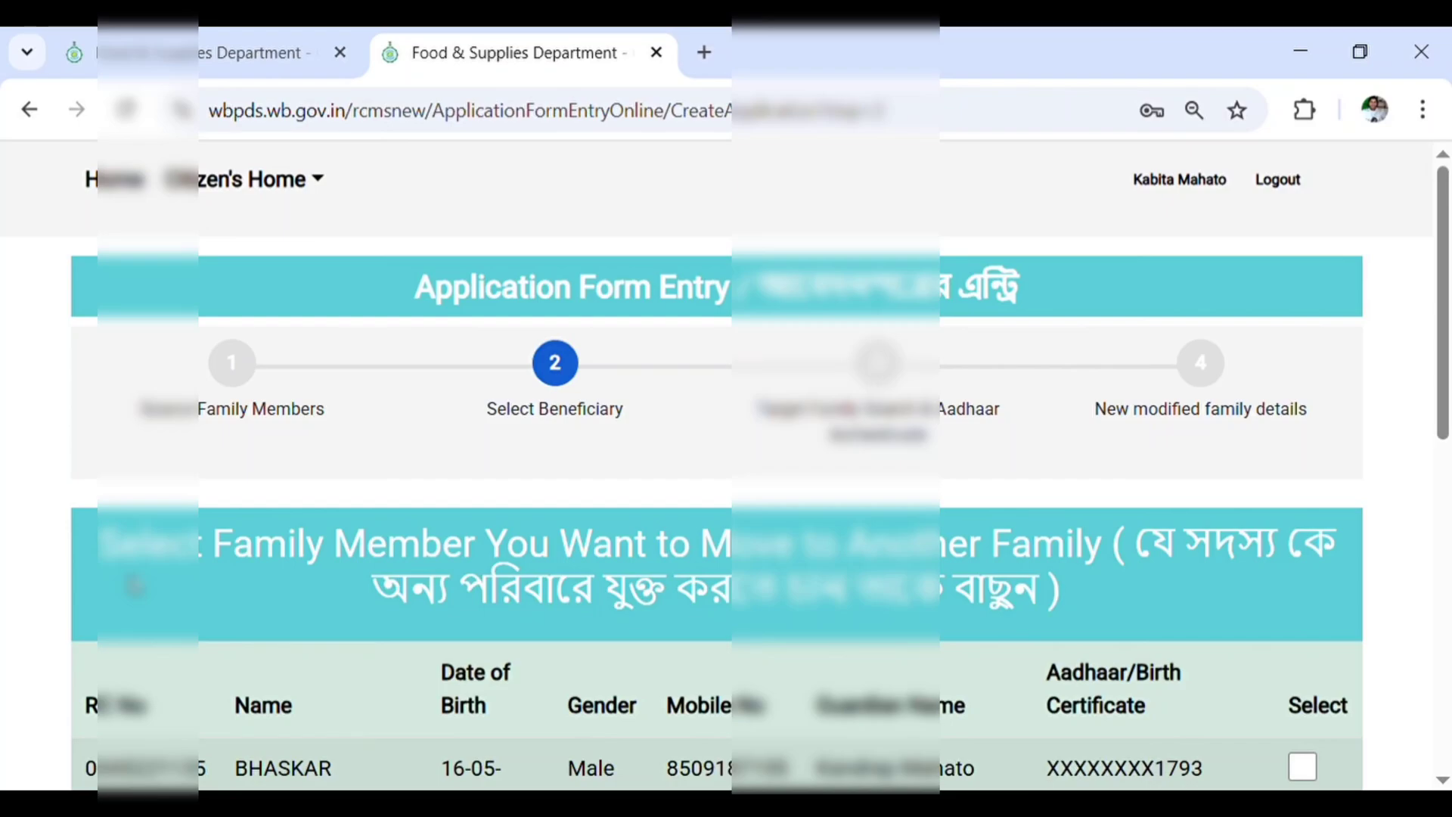
- Tick the Select checkbox in the row of the family member who is moving
{"action": "scroll", "coordinate": [135, 585], "scroll_direction": "down", "scroll_amount": 2}
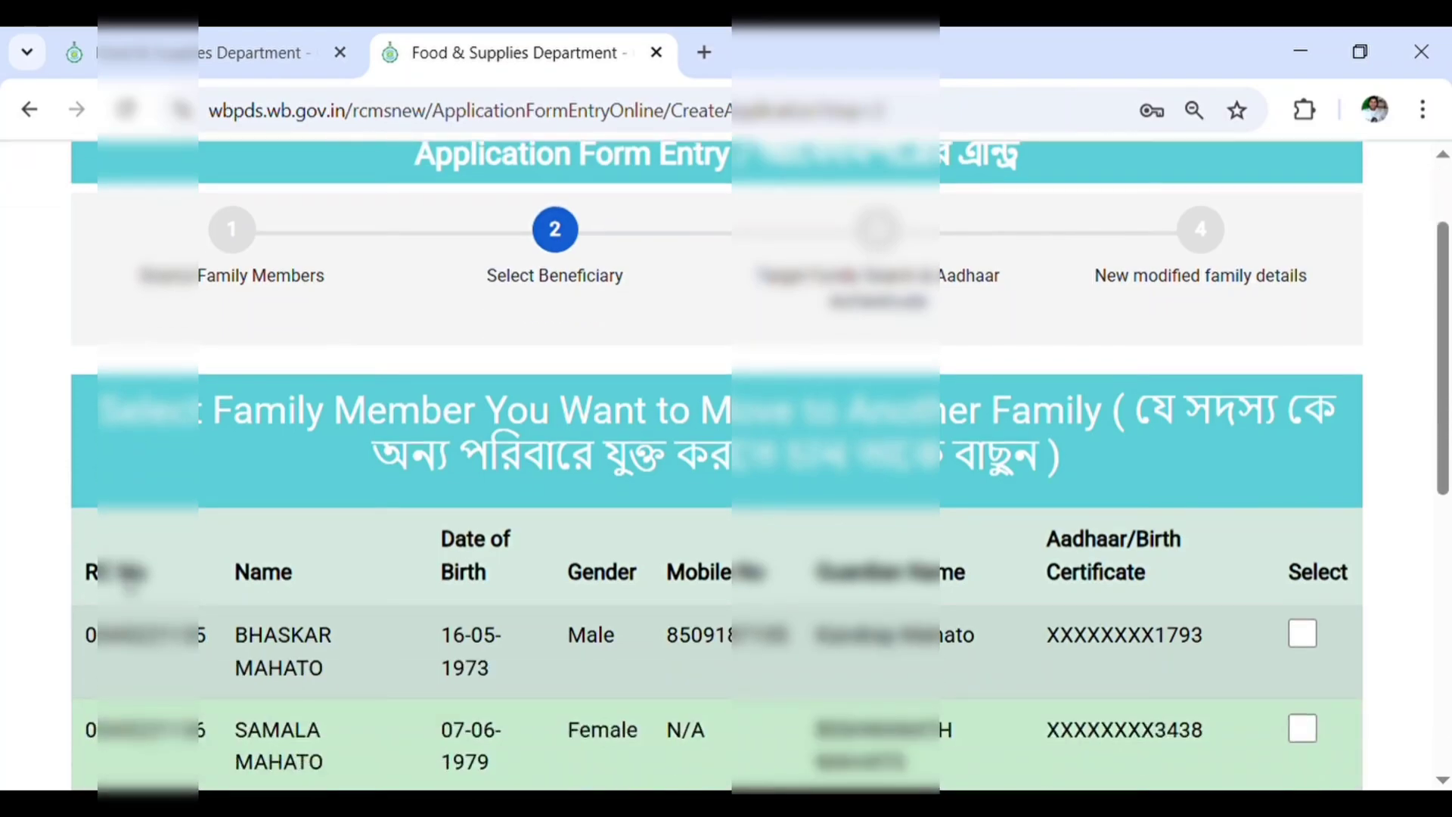
{"action": "scroll", "coordinate": [50, 594], "scroll_direction": "down", "scroll_amount": 2}
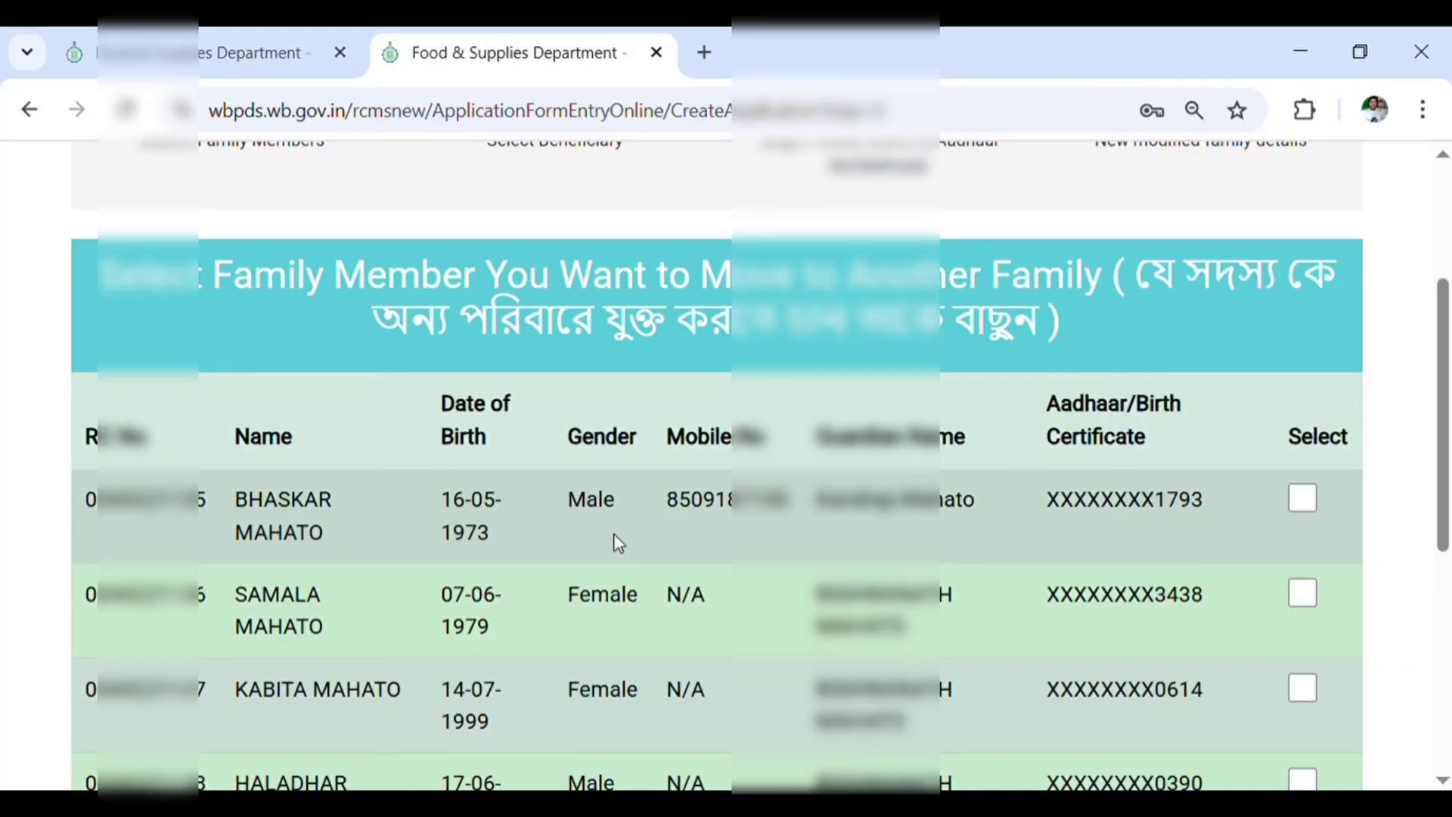
{"action": "scroll", "coordinate": [614, 537], "scroll_direction": "down", "scroll_amount": 3}
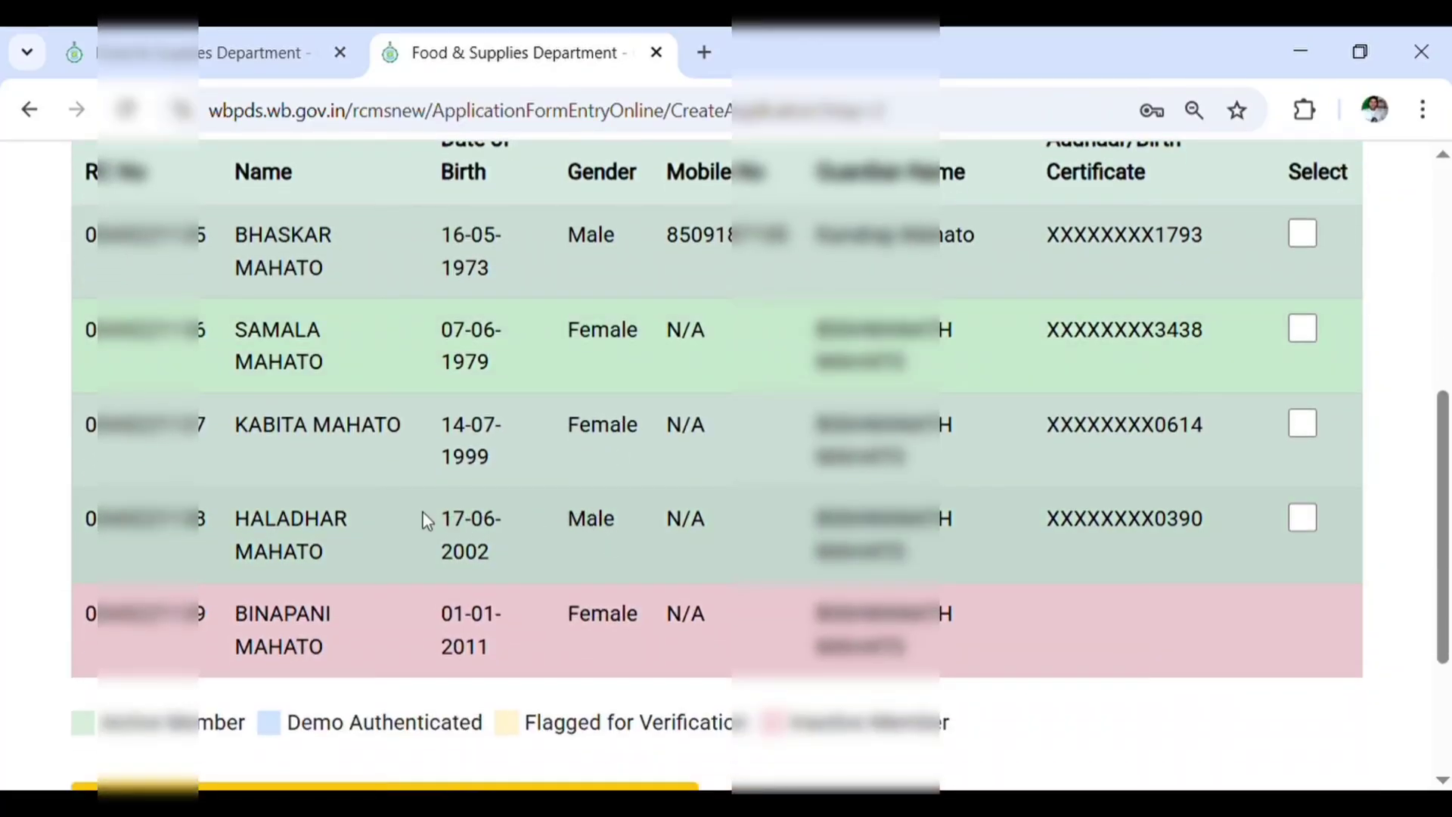
{"action": "left_click", "coordinate": [1302, 425]}
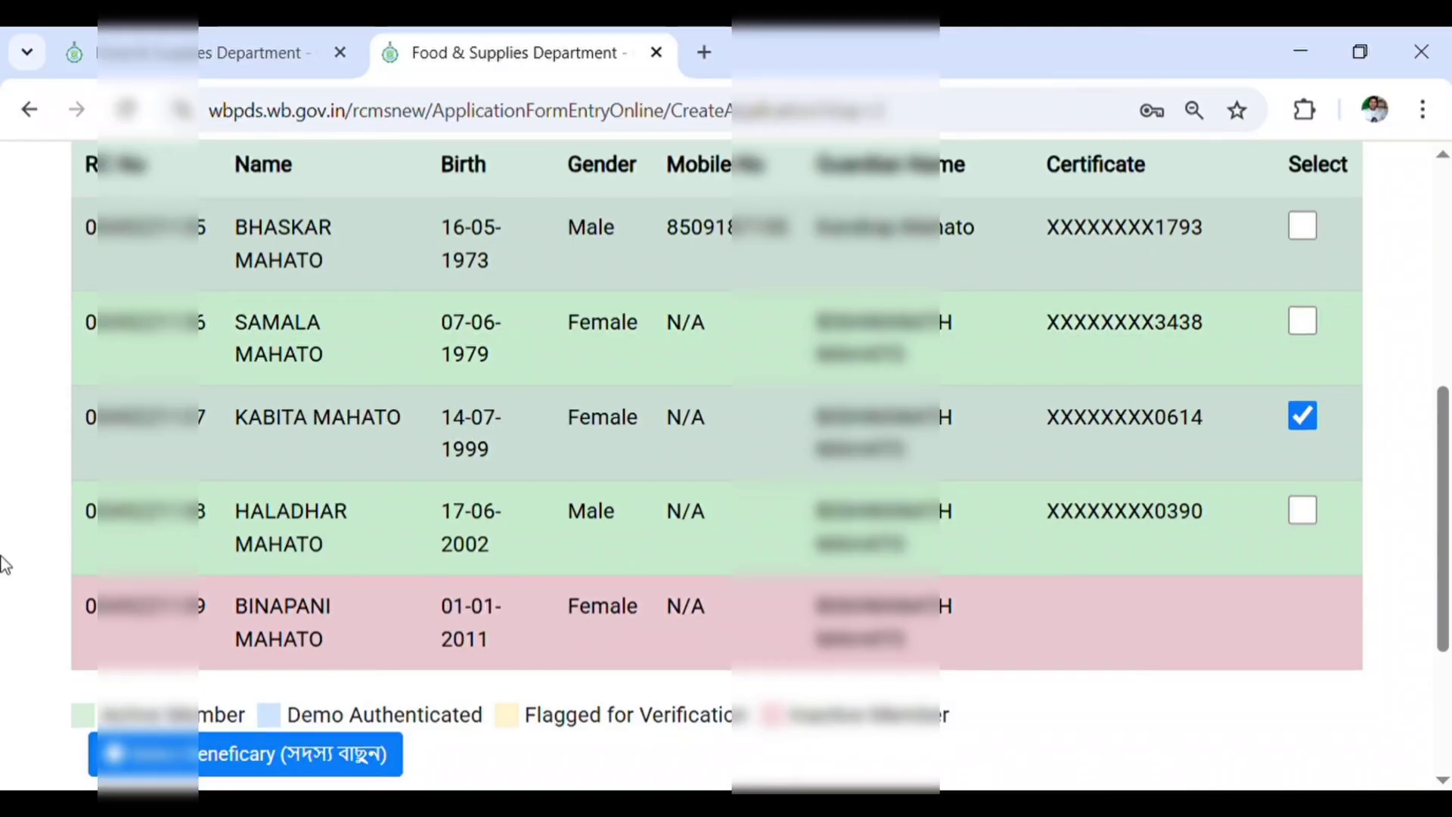
{"action": "scroll", "coordinate": [5, 556], "scroll_direction": "down", "scroll_amount": 2}
{"action": "scroll", "coordinate": [4, 566], "scroll_direction": "down", "scroll_amount": 2}
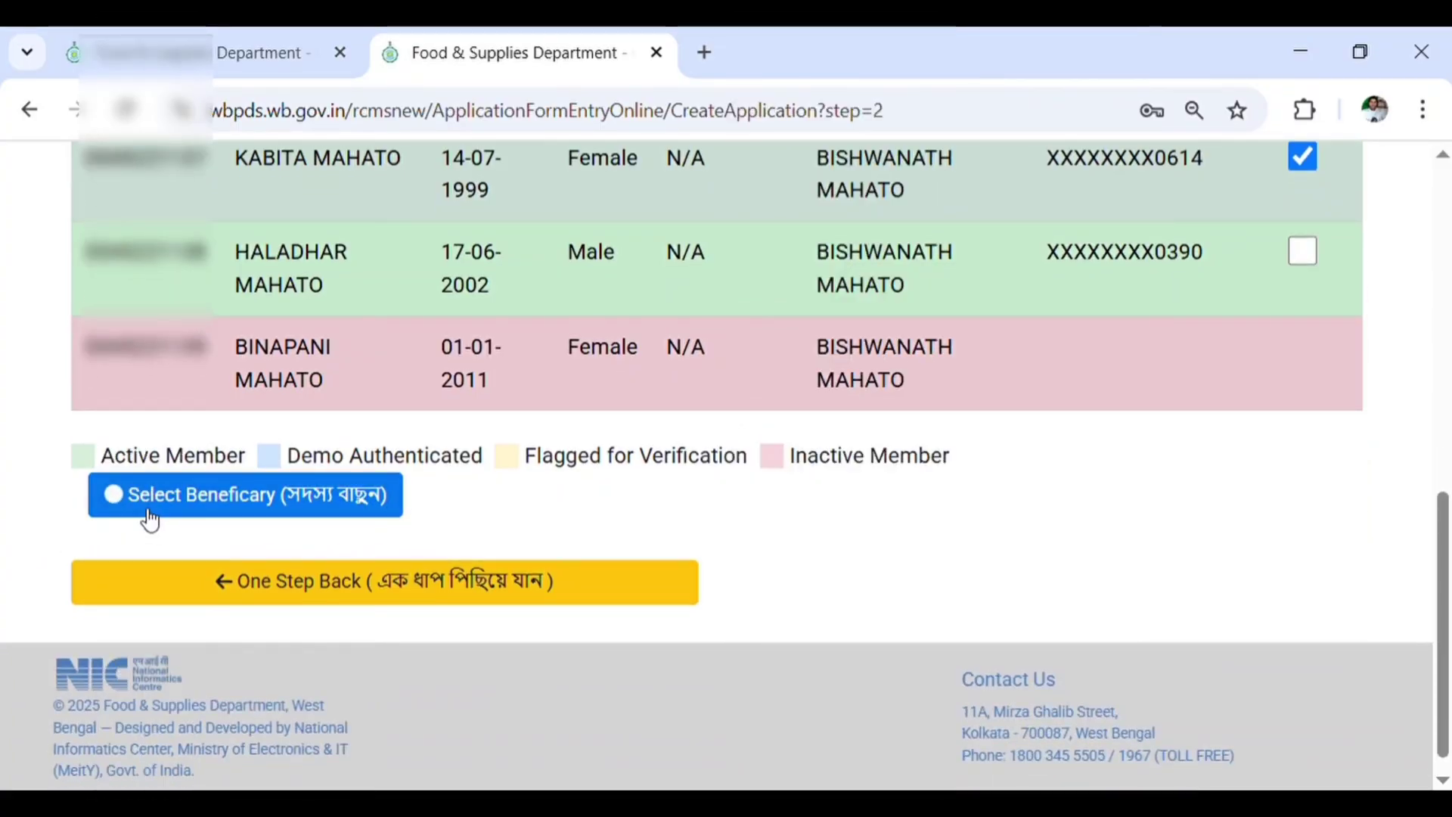
- Confirm the selected beneficiary, set the reason to Marriage, and continue to step 3
{"action": "left_click", "coordinate": [218, 517]}
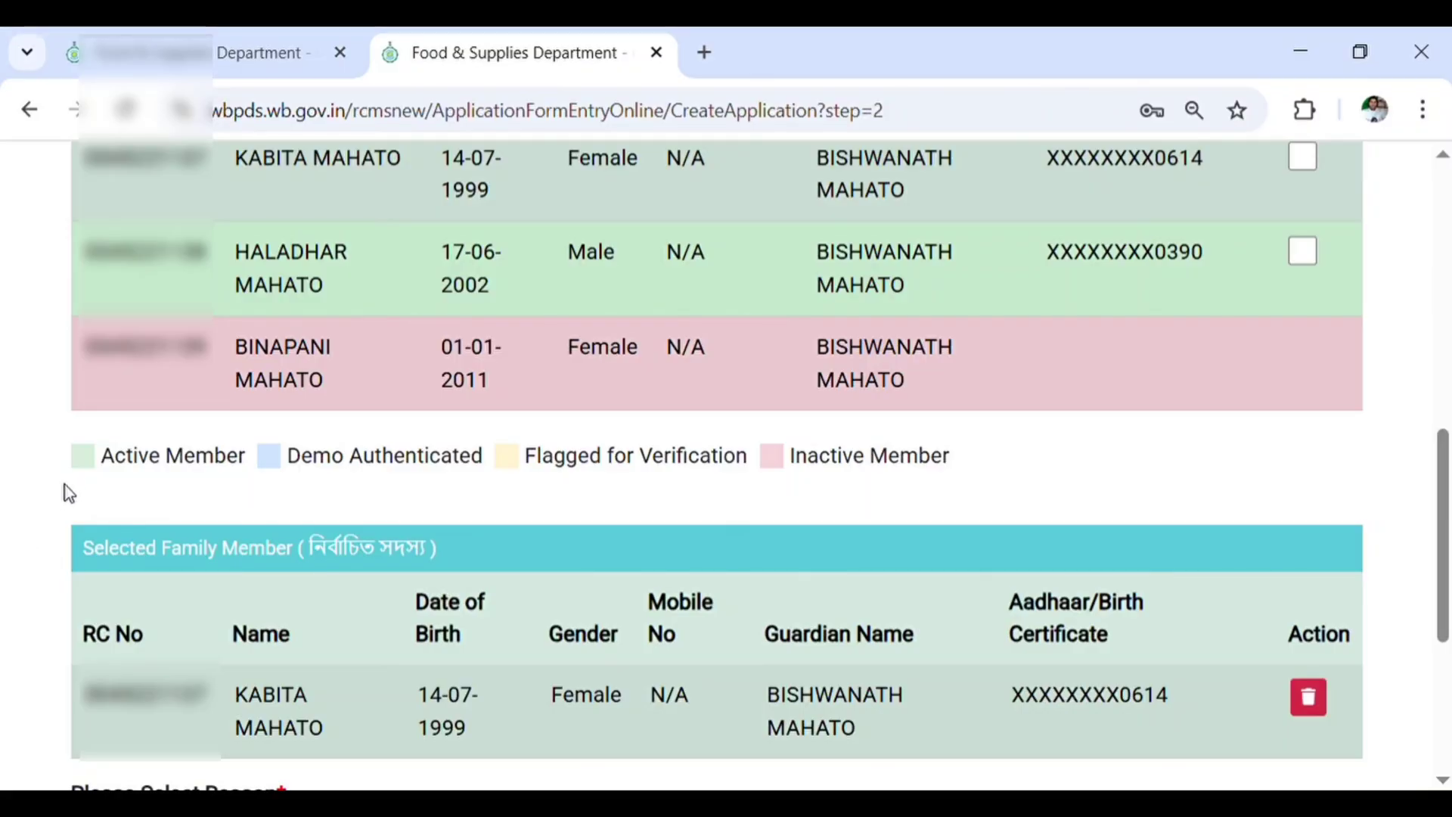
{"action": "scroll", "coordinate": [42, 508], "scroll_direction": "down", "scroll_amount": 3}
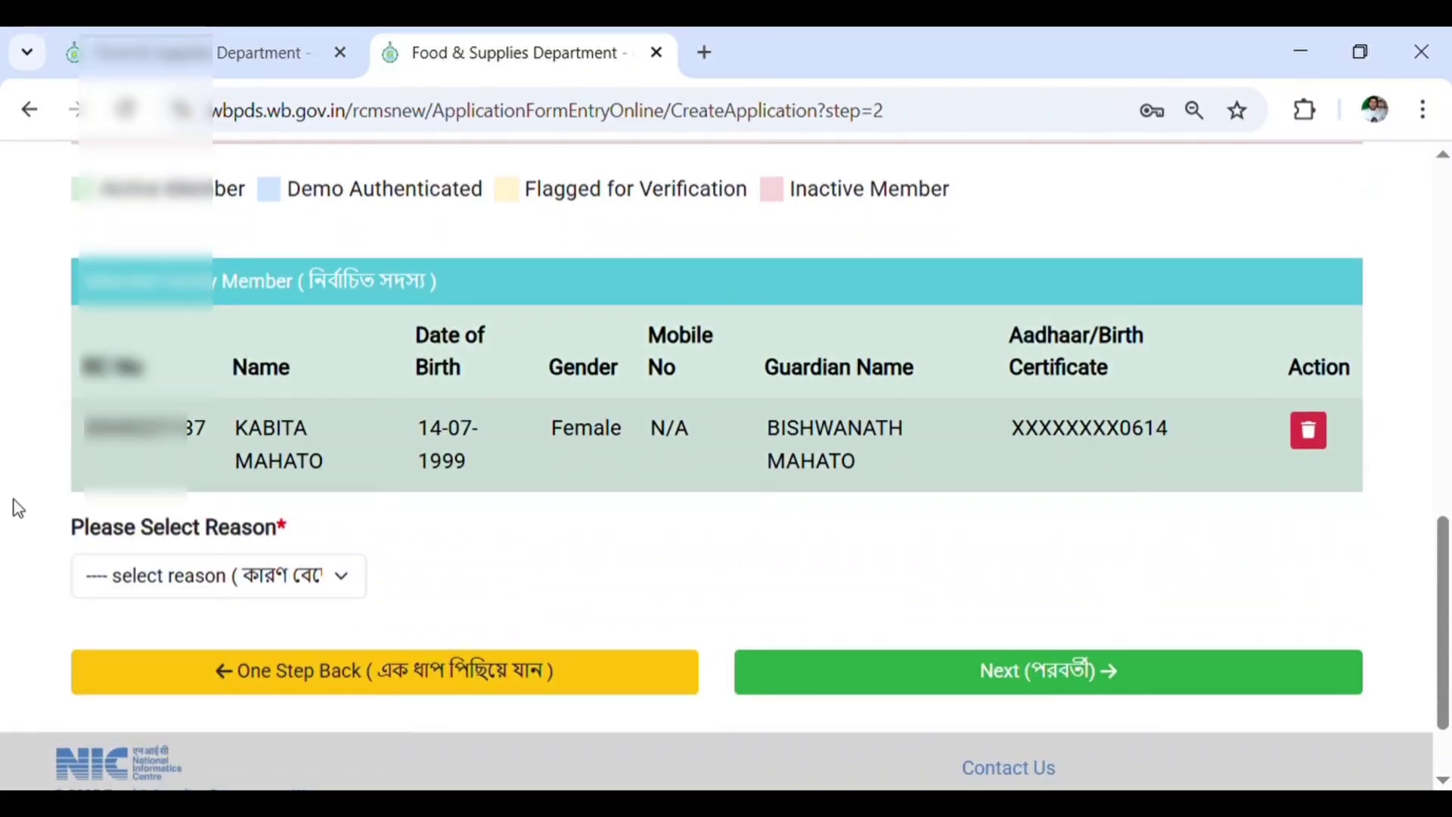
{"action": "scroll", "coordinate": [3, 527], "scroll_direction": "down", "scroll_amount": 2}
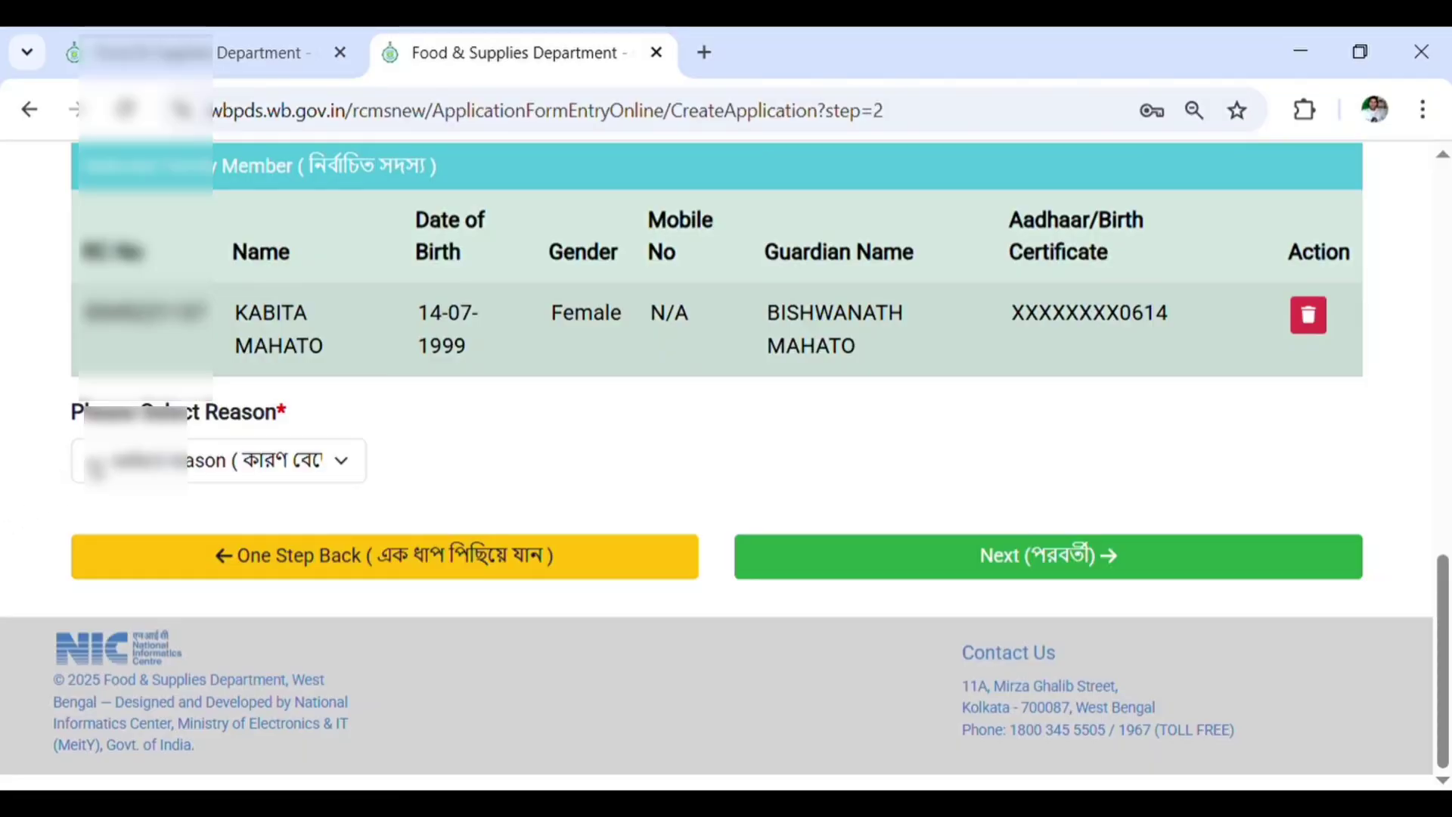
{"action": "key", "text": "Tab"}
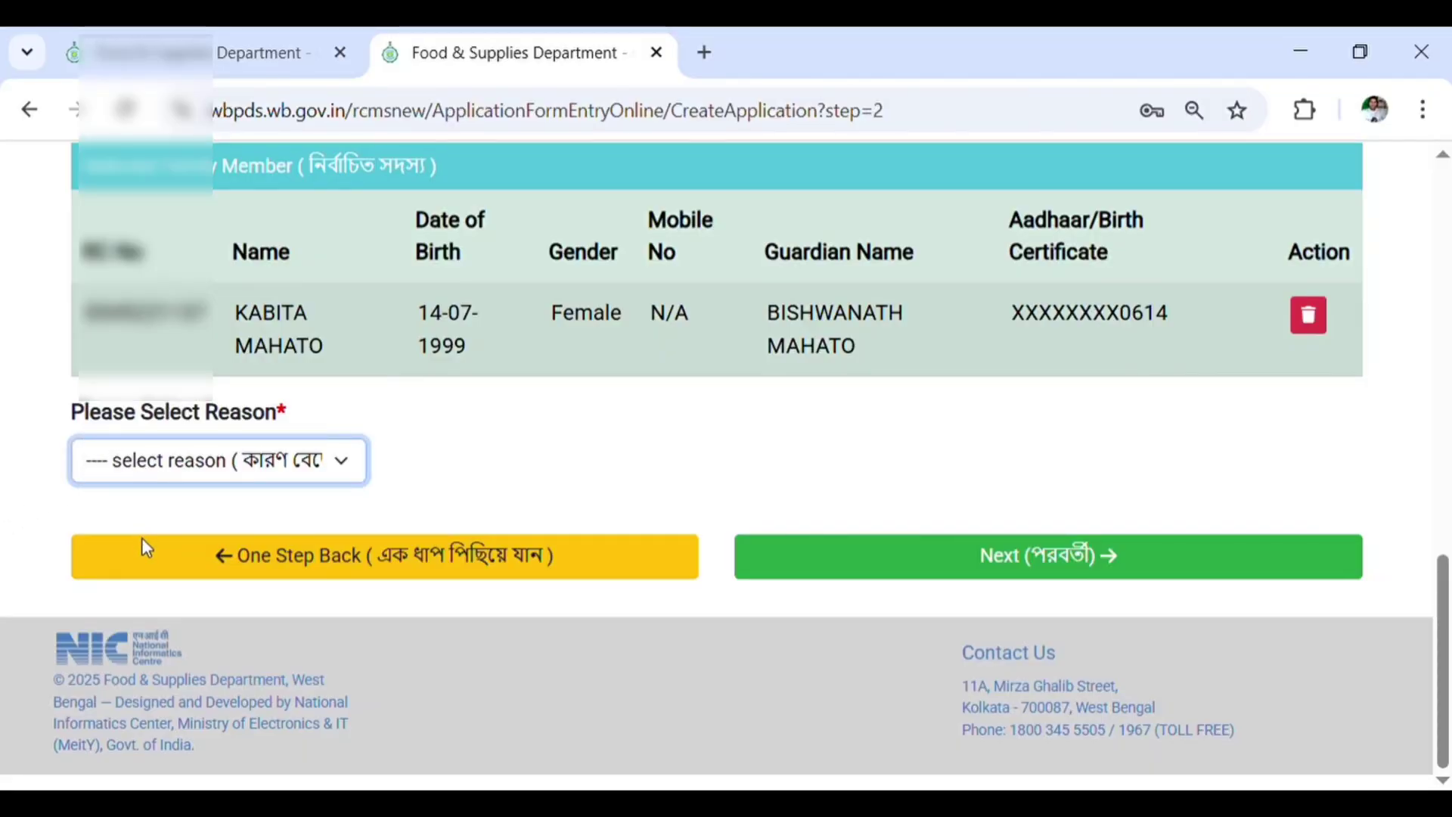
{"action": "key", "text": "Down"}
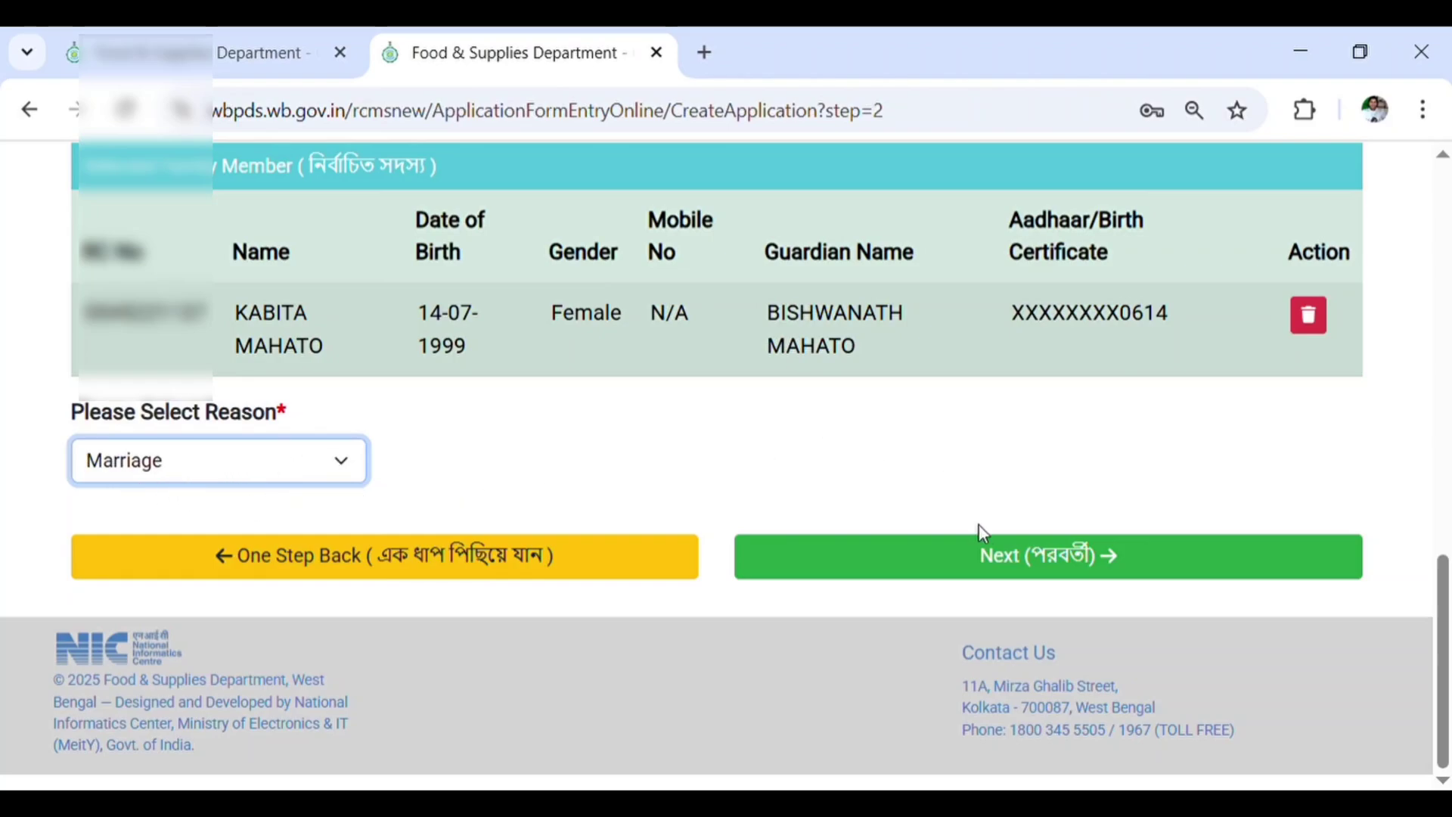
{"action": "left_click", "coordinate": [994, 559]}
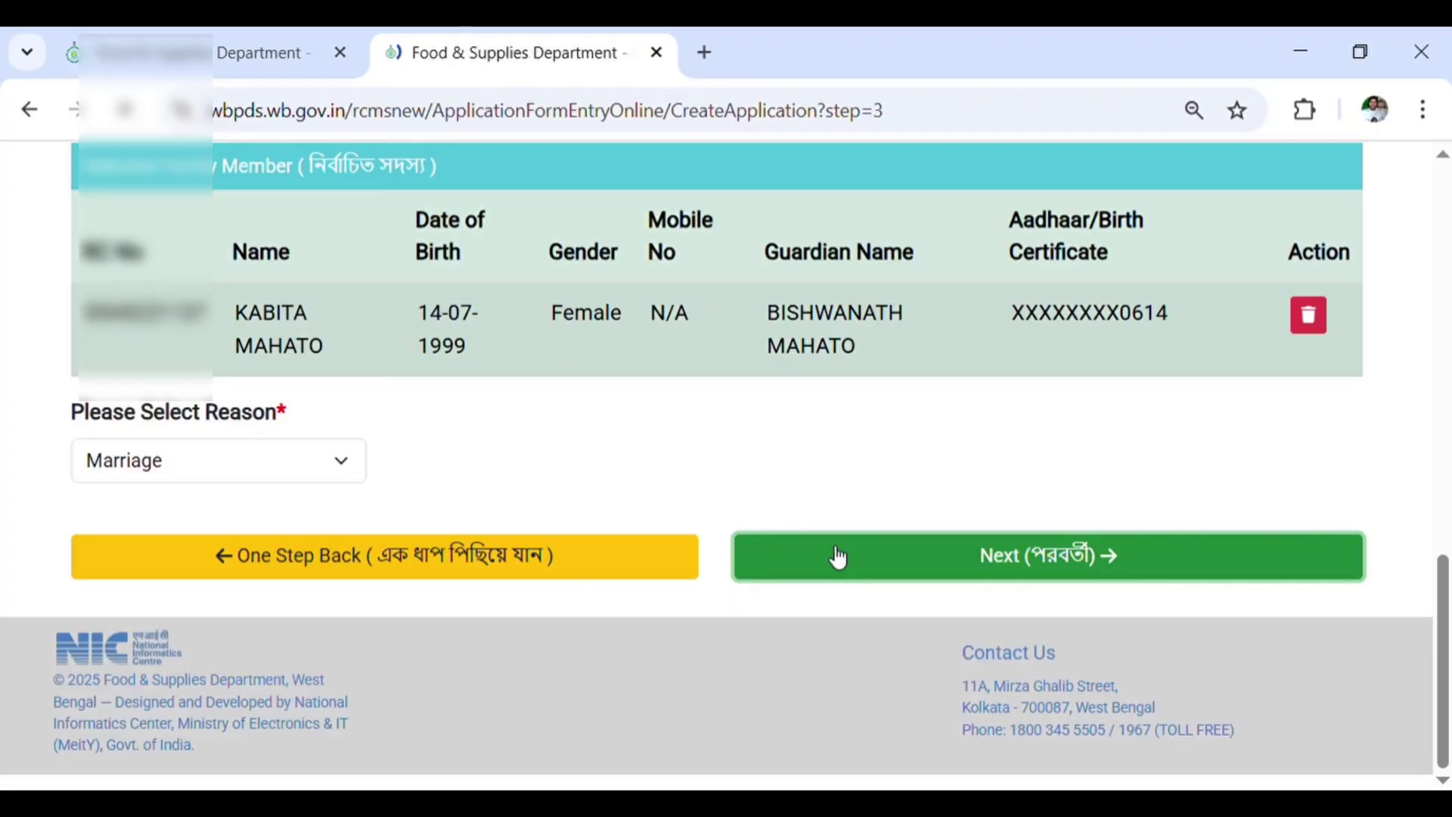
- Enter the target family's ration card number and look up that family
{"action": "scroll", "coordinate": [168, 557], "scroll_direction": "down", "scroll_amount": 2}
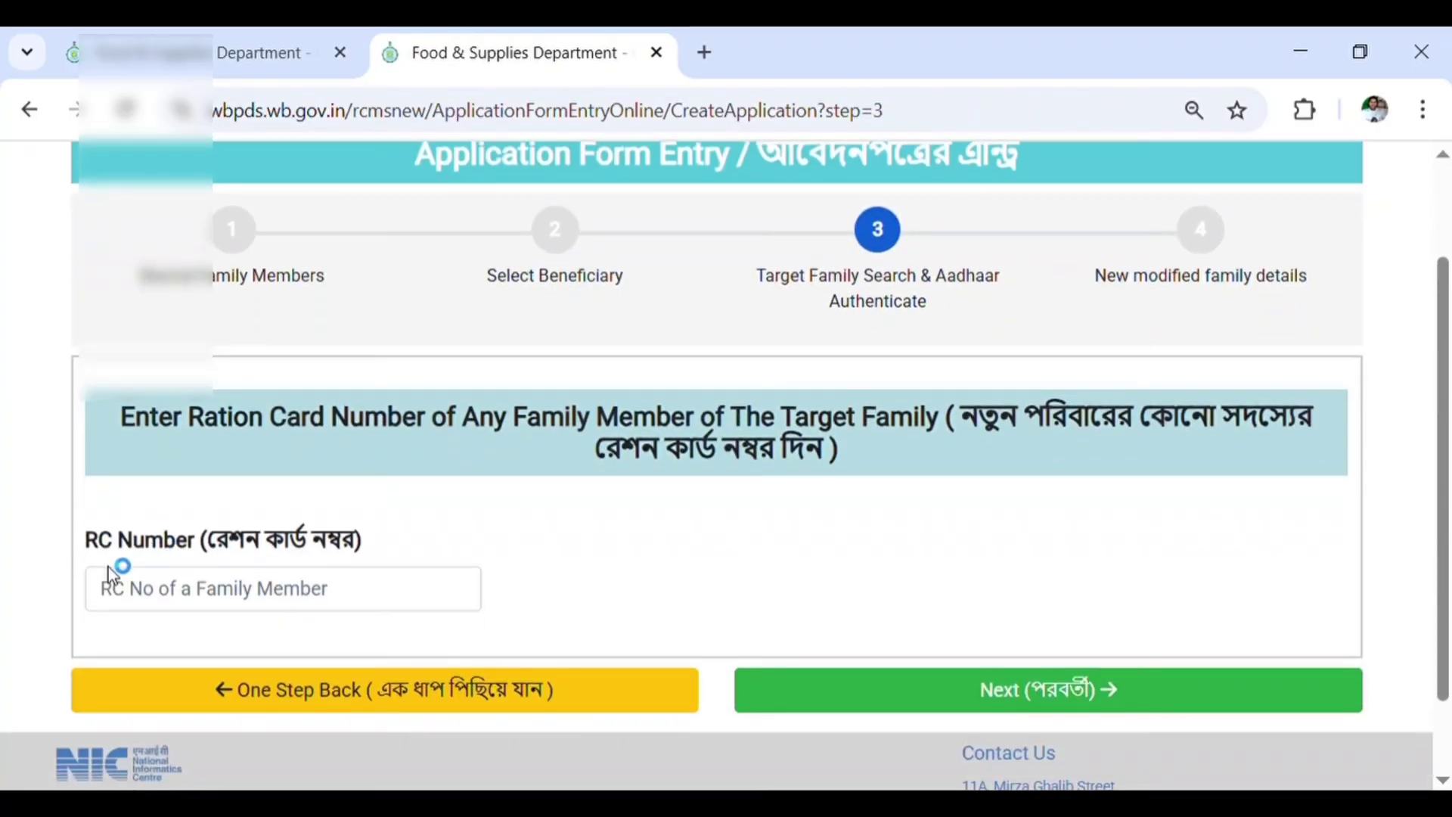
{"action": "scroll", "coordinate": [70, 572], "scroll_direction": "down", "scroll_amount": 1}
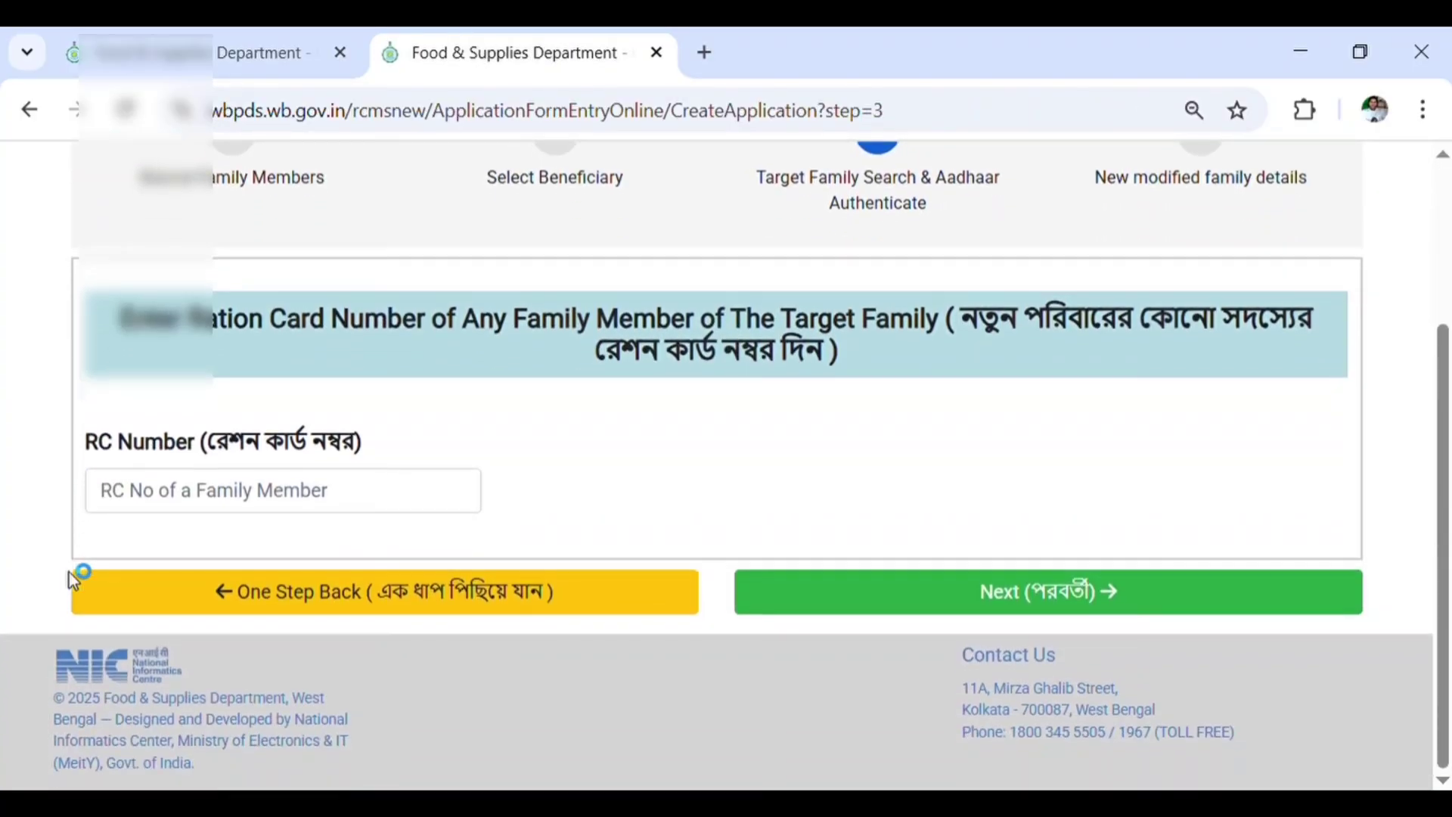
{"action": "left_click", "coordinate": [135, 488]}
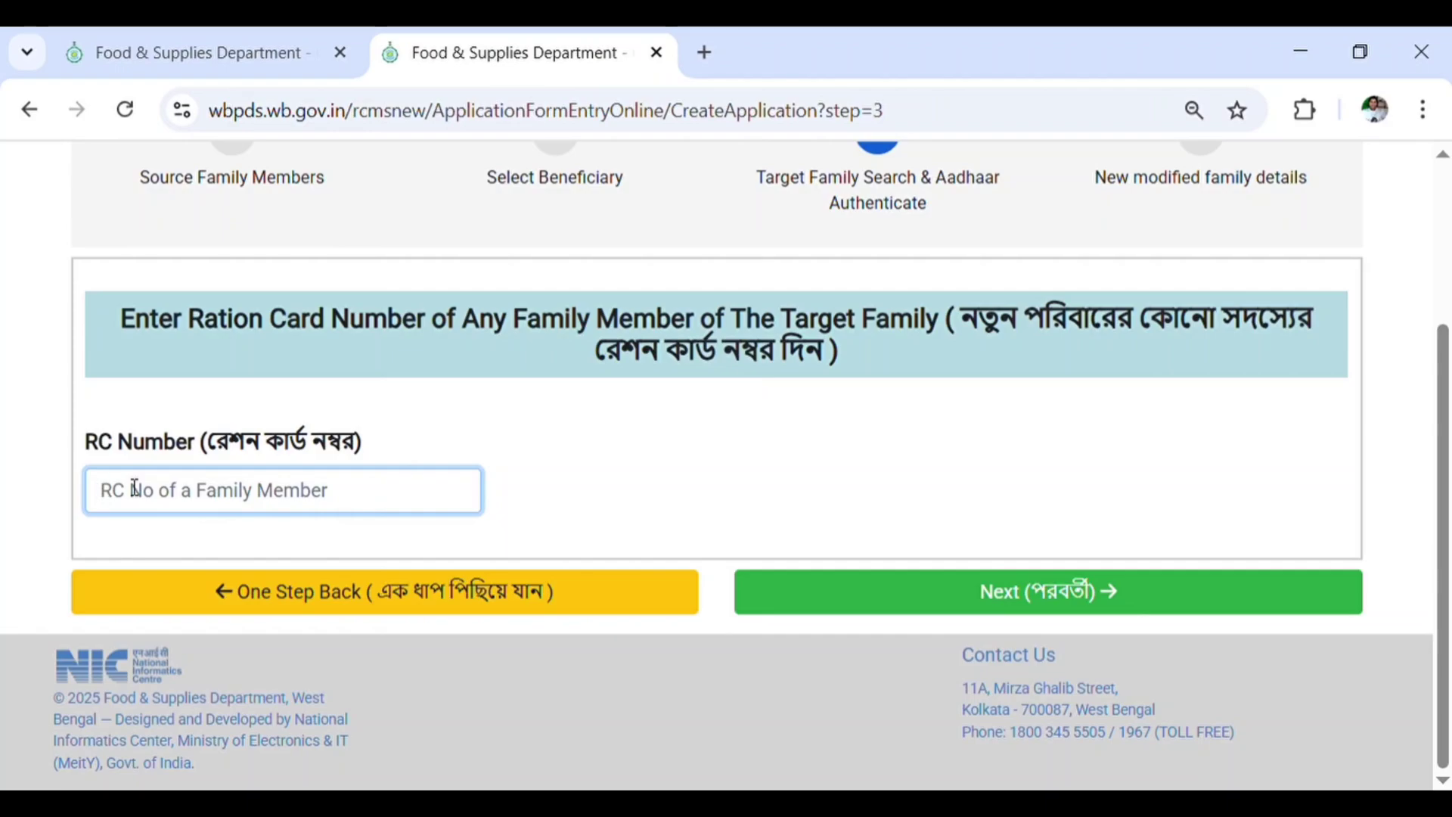
{"action": "type", "text": "00"}
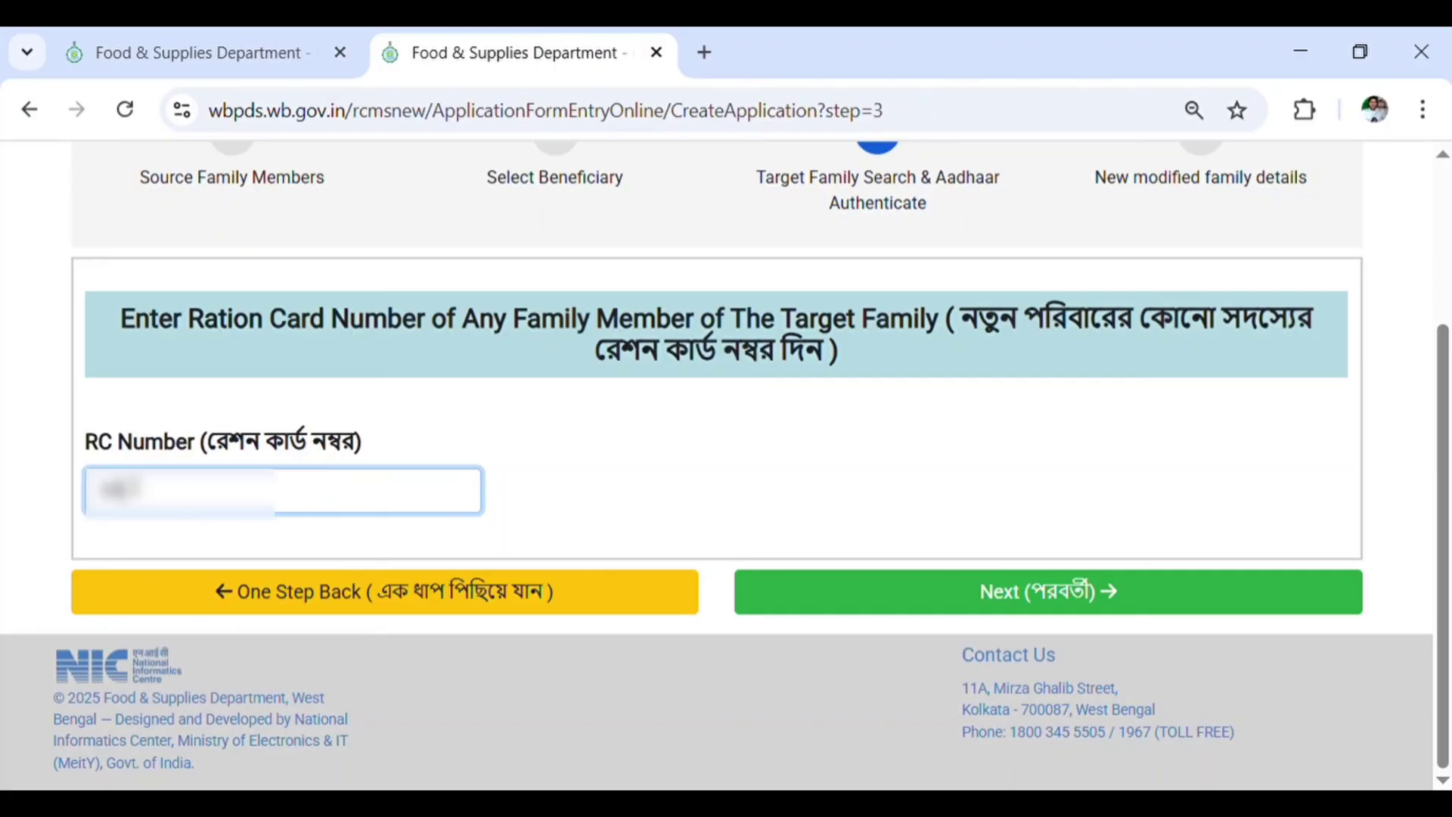
{"action": "type", "text": "000000"}
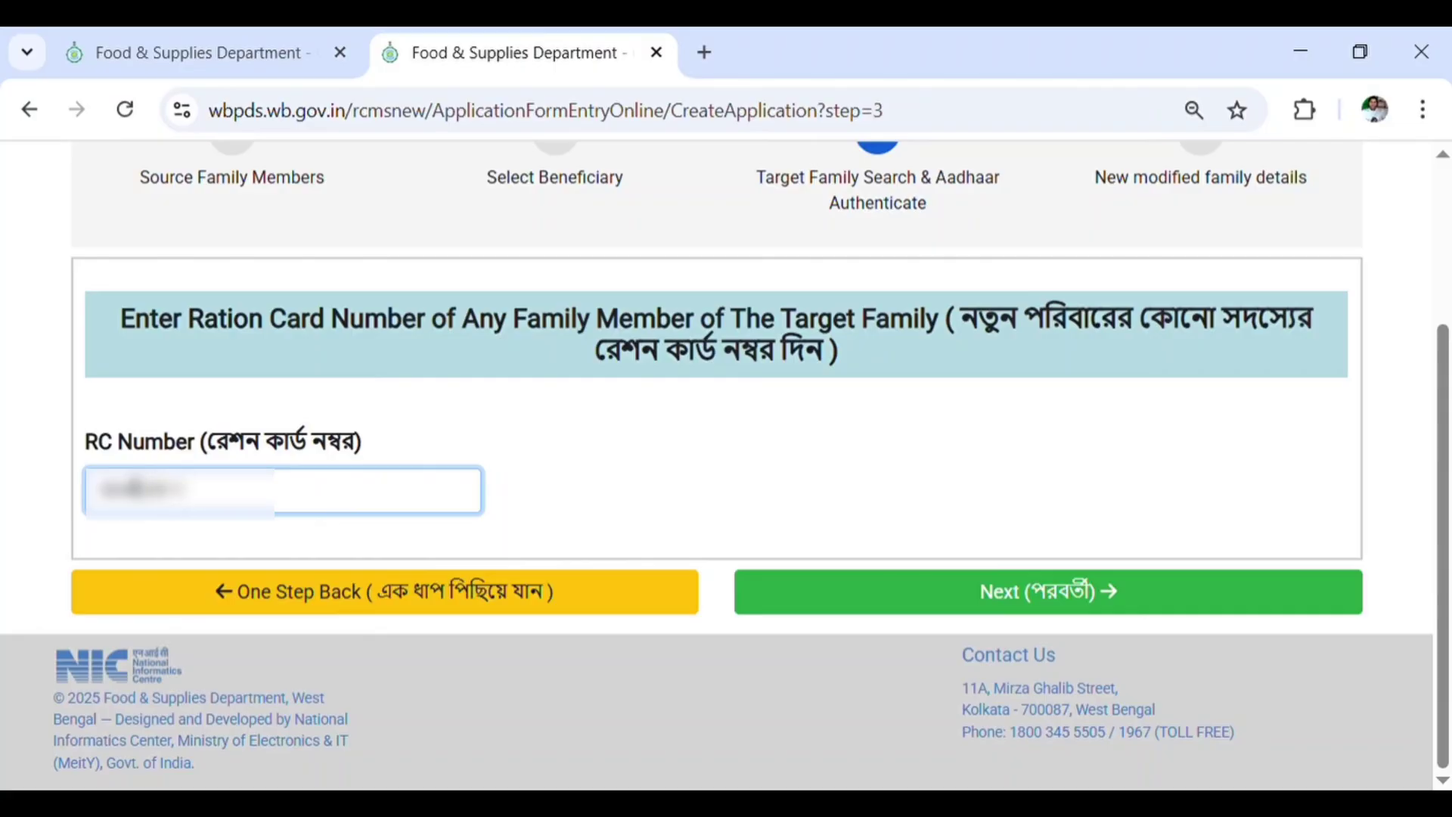
{"action": "type", "text": "000"}
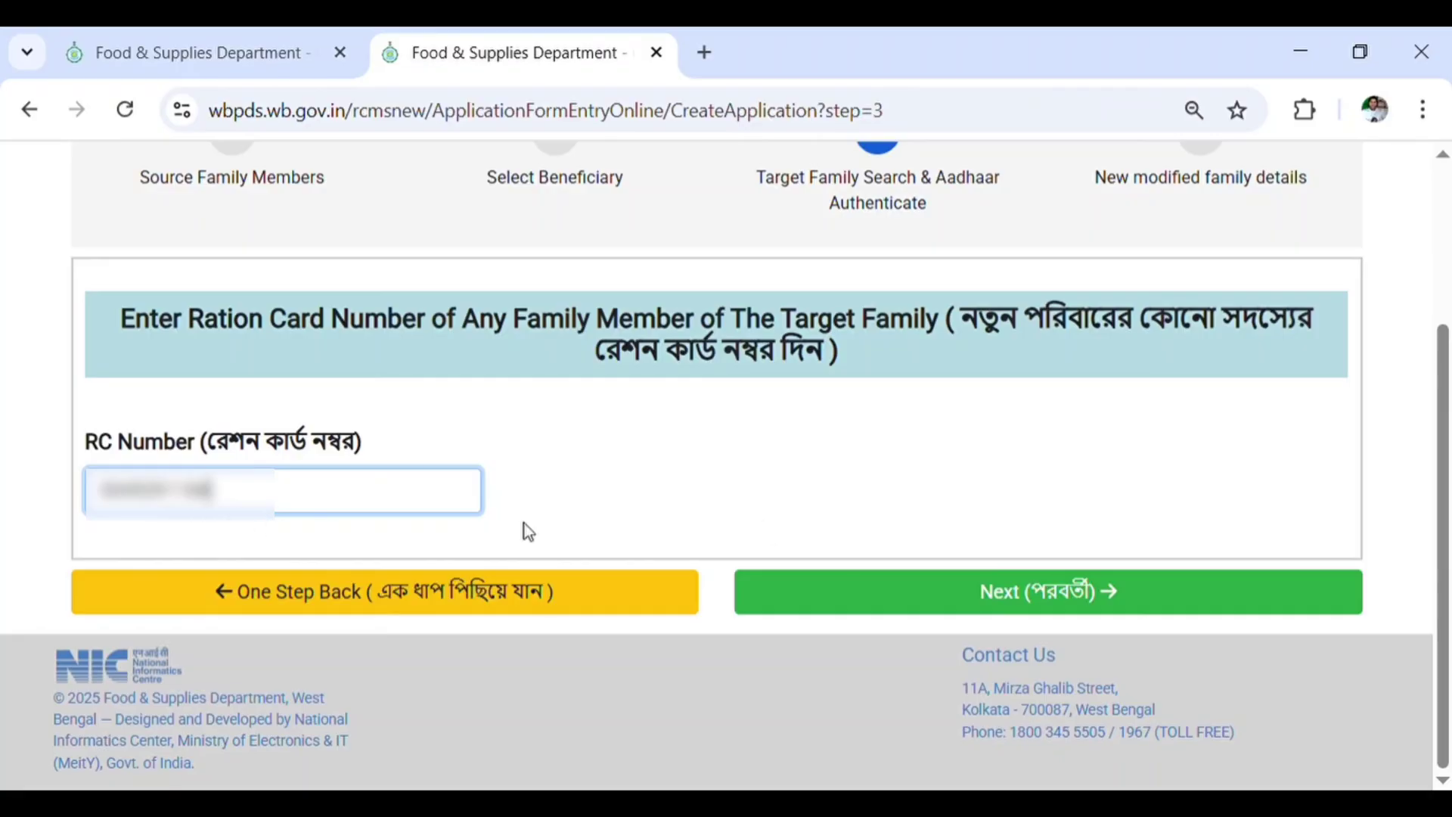
{"action": "left_click", "coordinate": [1018, 593]}
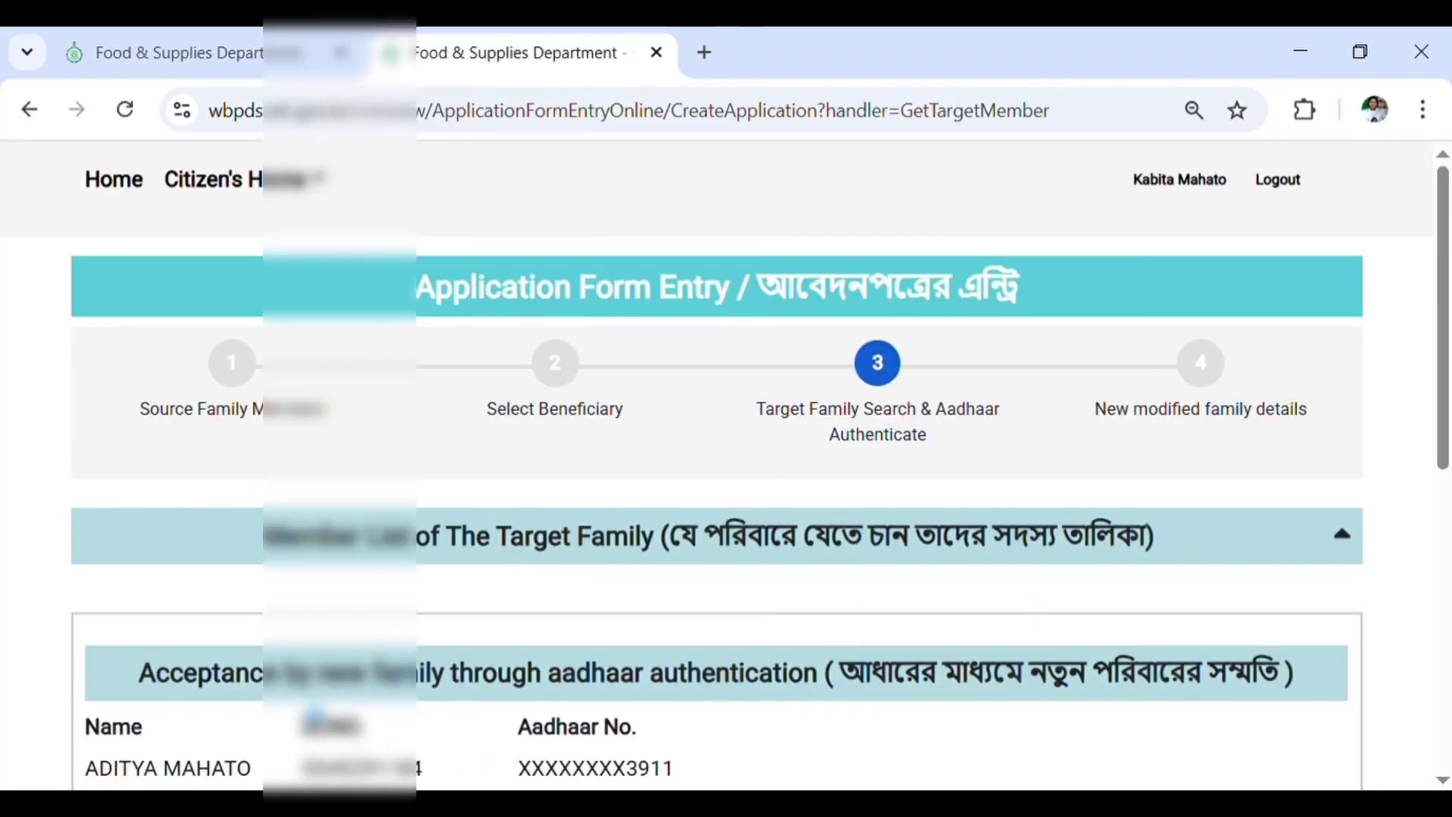
- Request an OTP to verify the target family member's Aadhaar
{"action": "scroll", "coordinate": [286, 508], "scroll_direction": "down", "scroll_amount": 2}
{"action": "scroll", "coordinate": [286, 509], "scroll_direction": "down", "scroll_amount": 4}
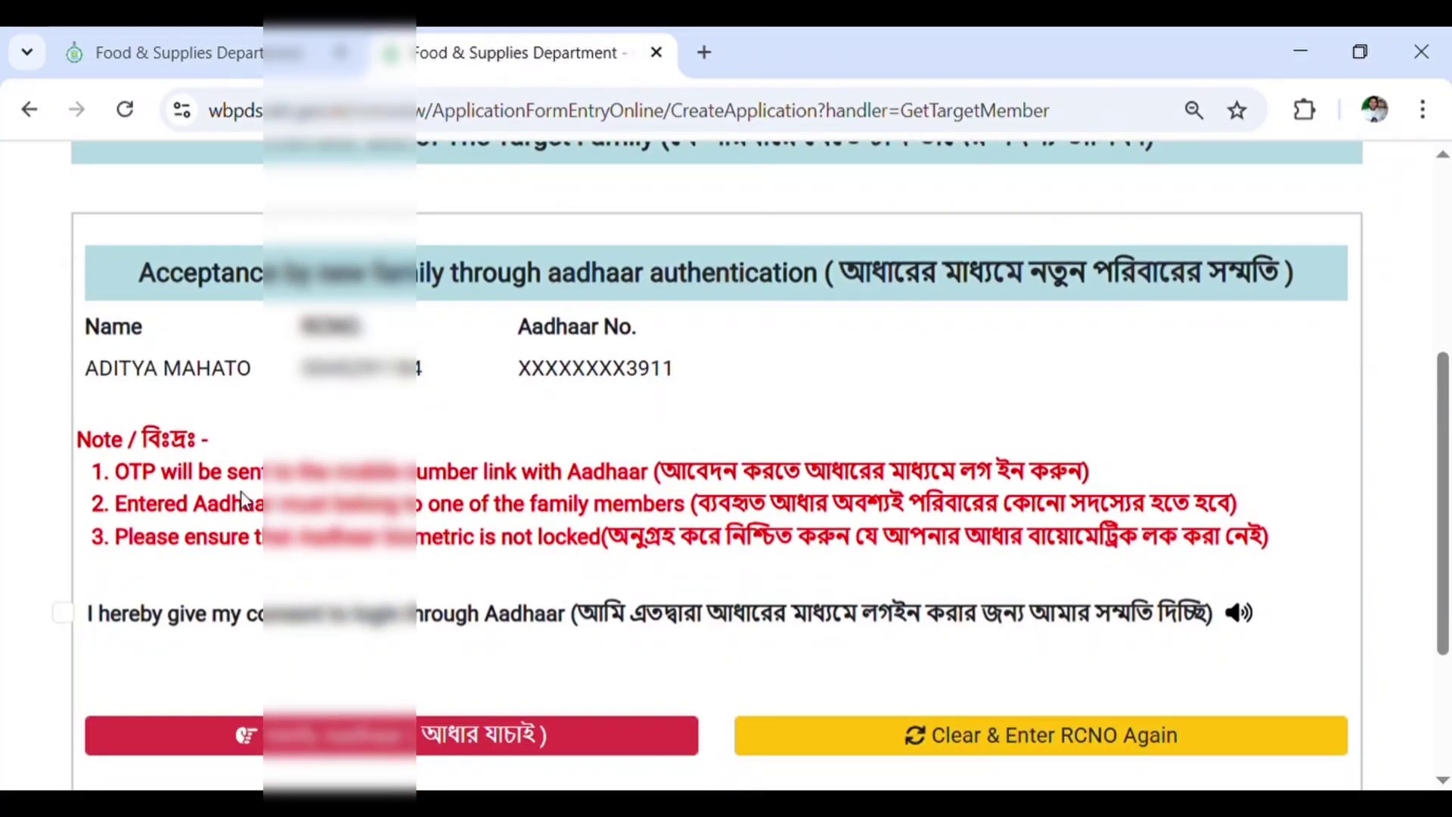
{"action": "scroll", "coordinate": [227, 500], "scroll_direction": "down", "scroll_amount": 2}
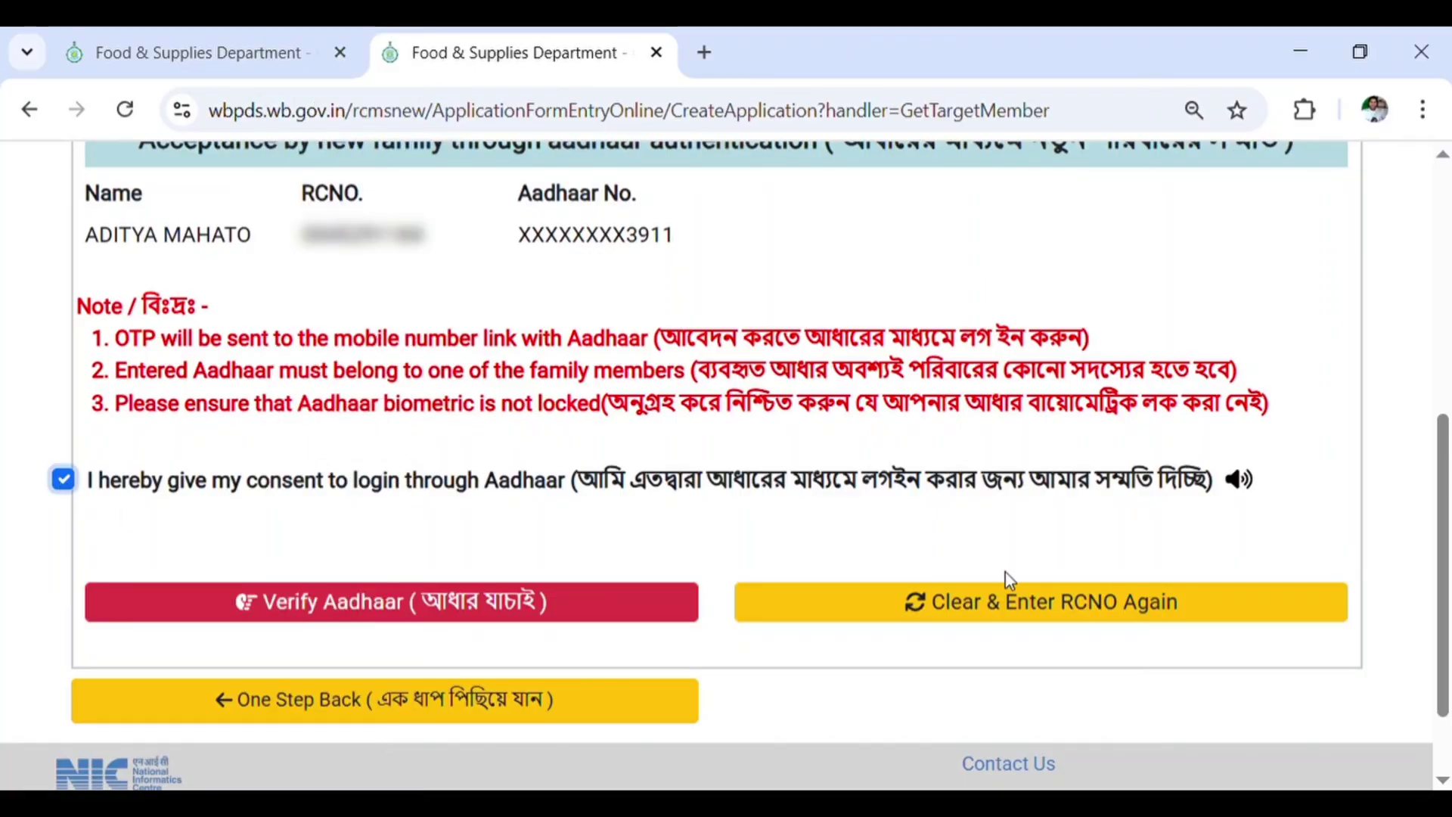
{"action": "left_click", "coordinate": [363, 614]}
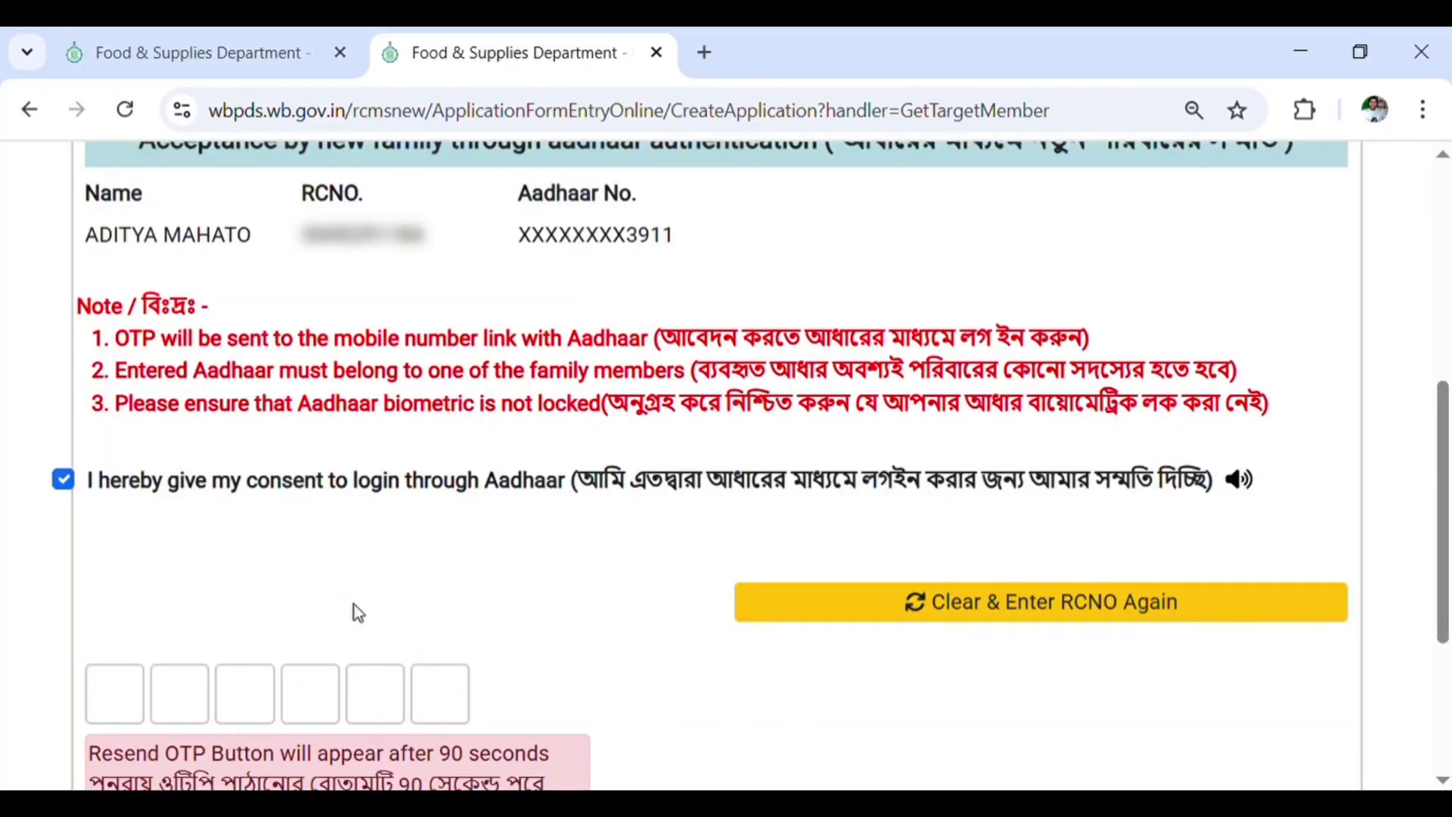
{"action": "scroll", "coordinate": [62, 606], "scroll_direction": "down", "scroll_amount": 3}
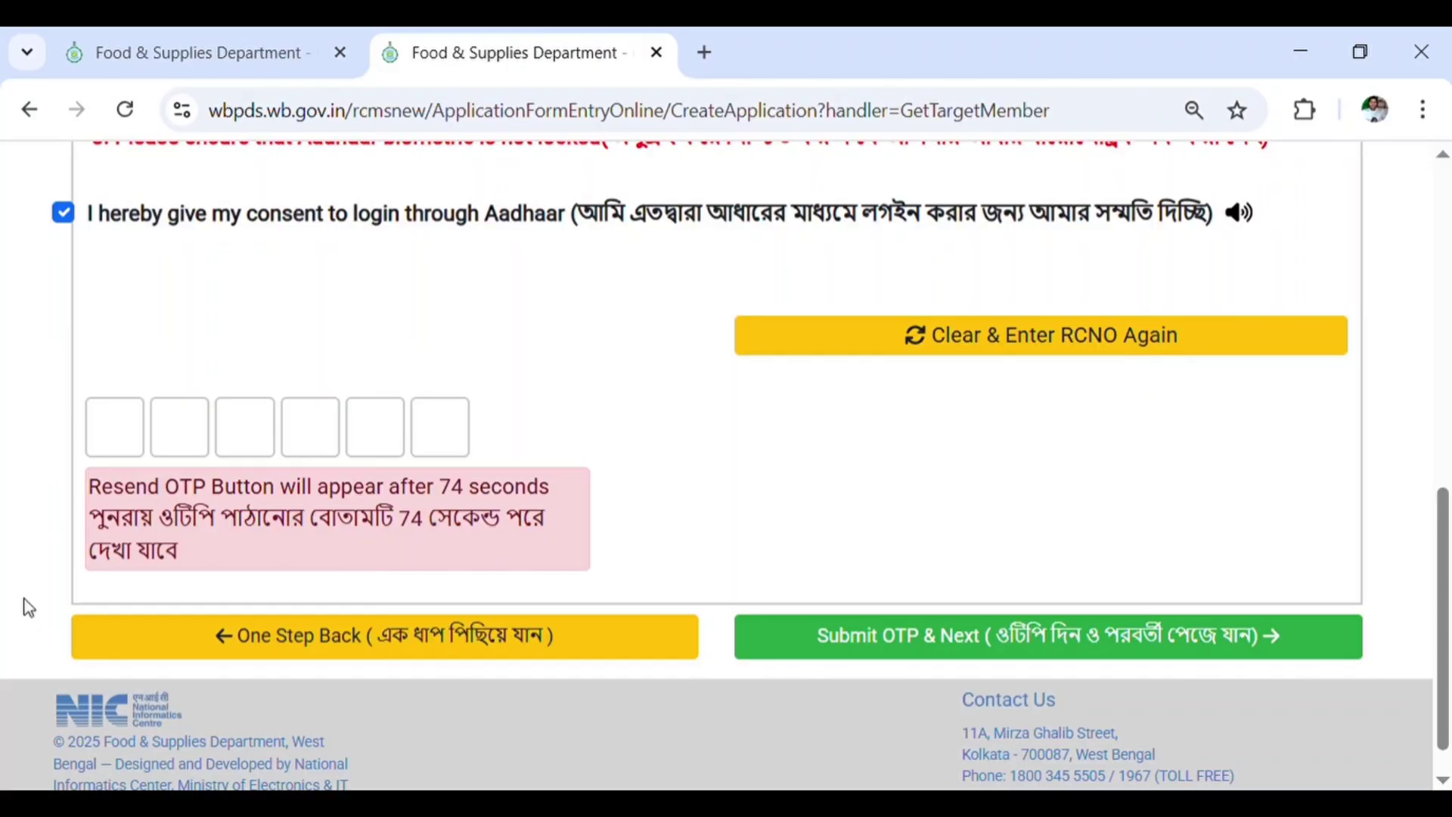
- Enter the received six-digit OTP and submit it to reach Form 14 step 4
{"action": "left_click", "coordinate": [125, 435]}
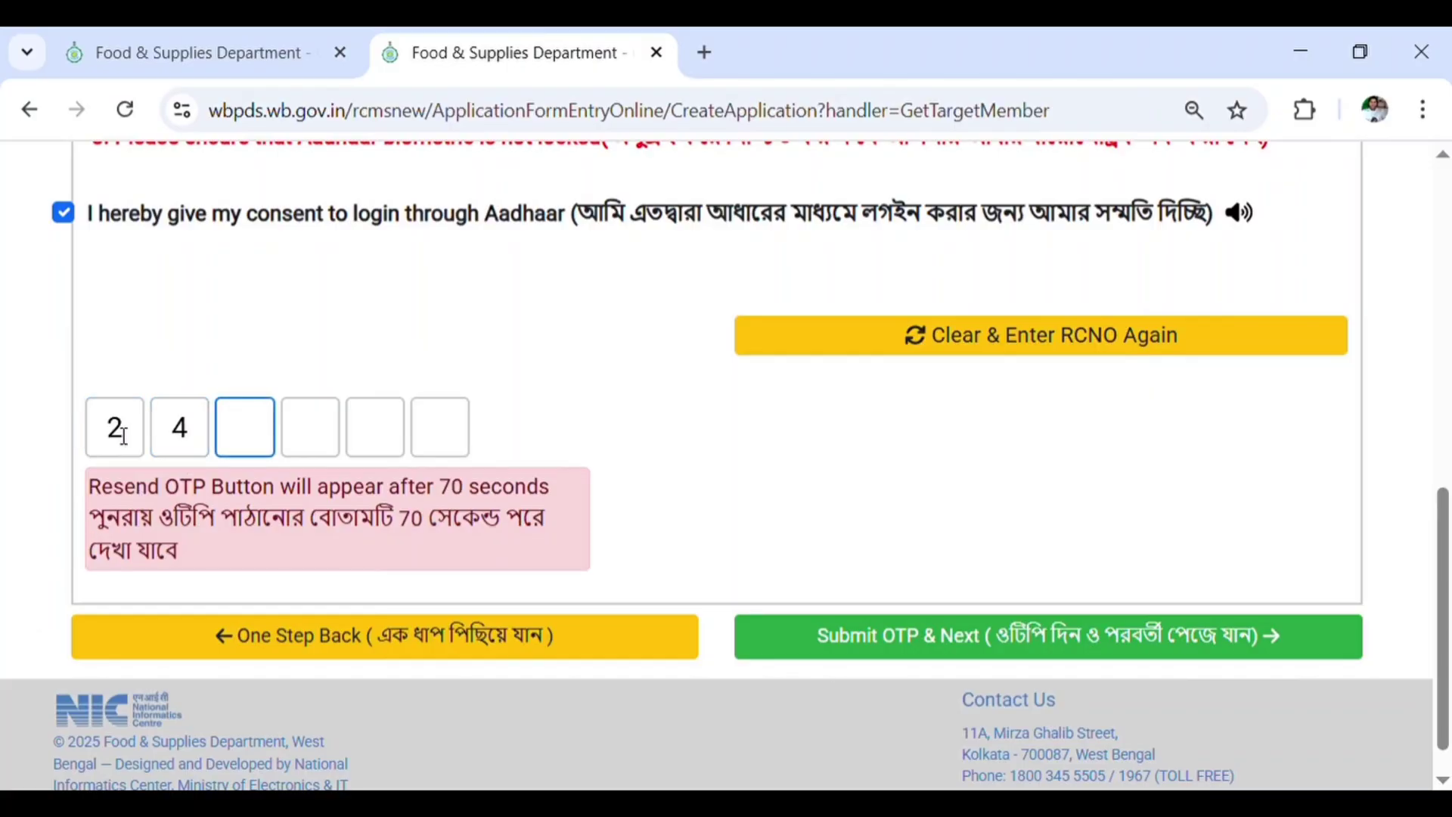
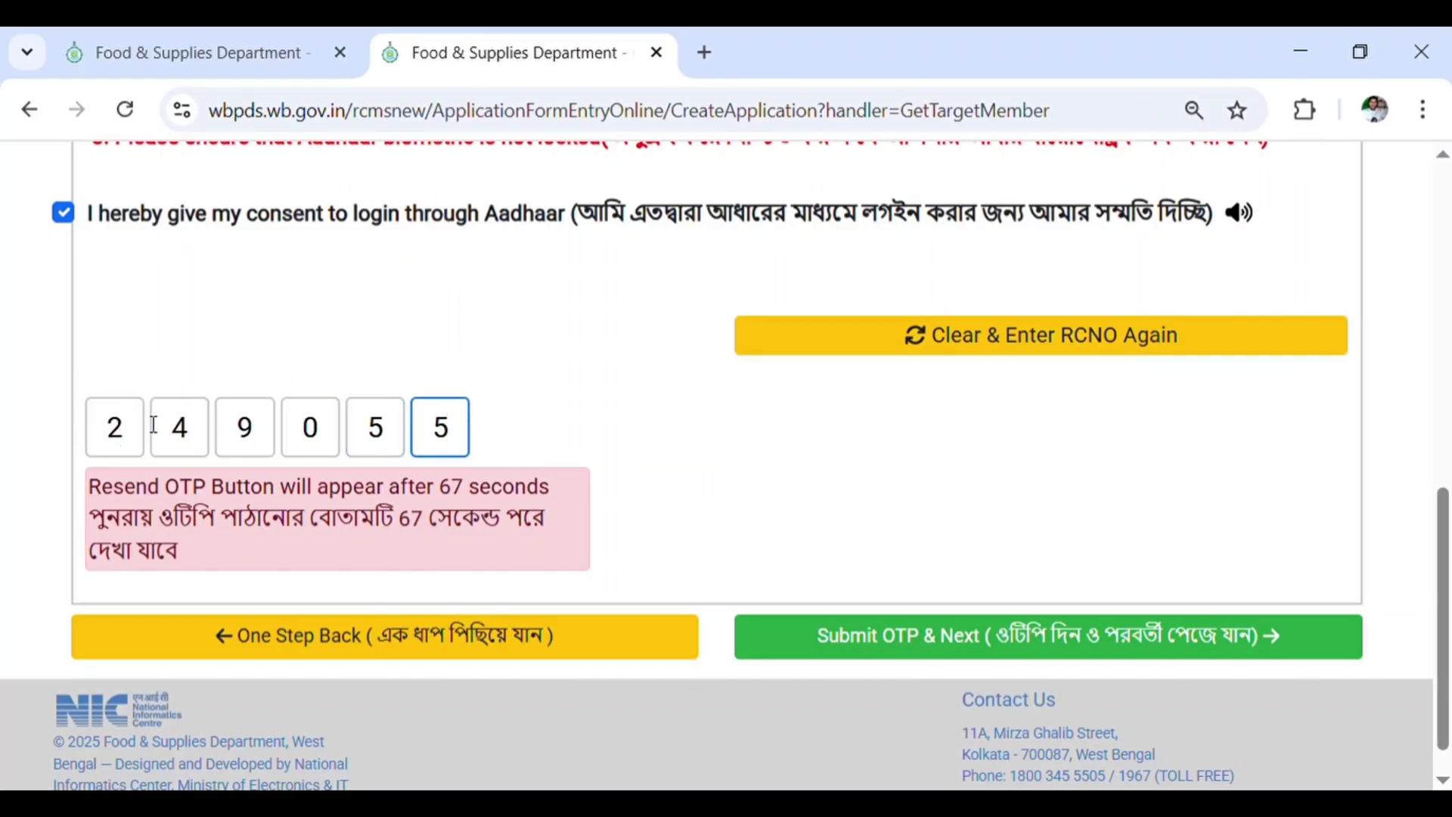
{"action": "left_click", "coordinate": [943, 642]}
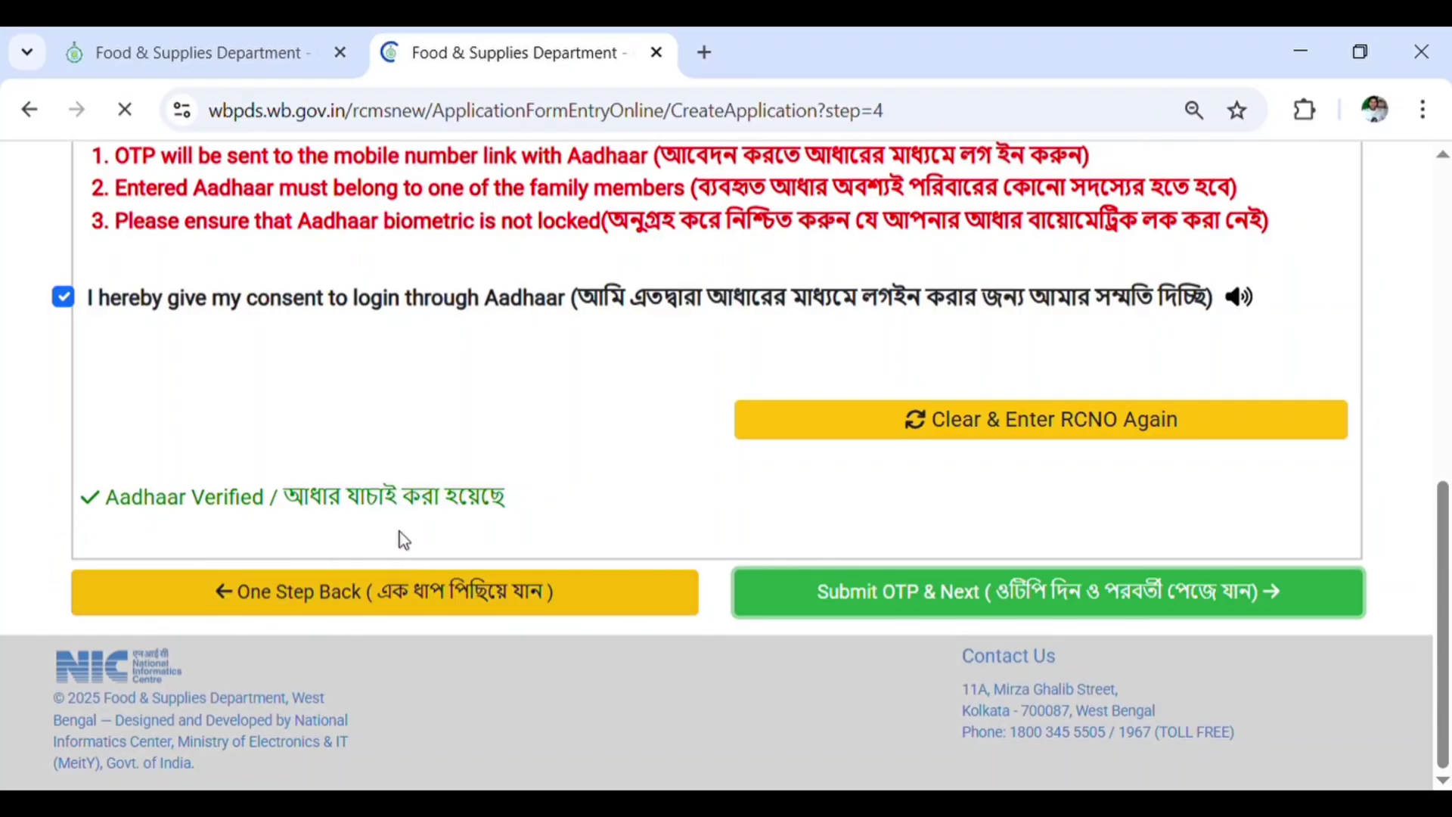
- Check the Preview Family table, including the newly added member row, and final-submit Form 14
{"action": "scroll", "coordinate": [408, 541], "scroll_direction": "down", "scroll_amount": 12}
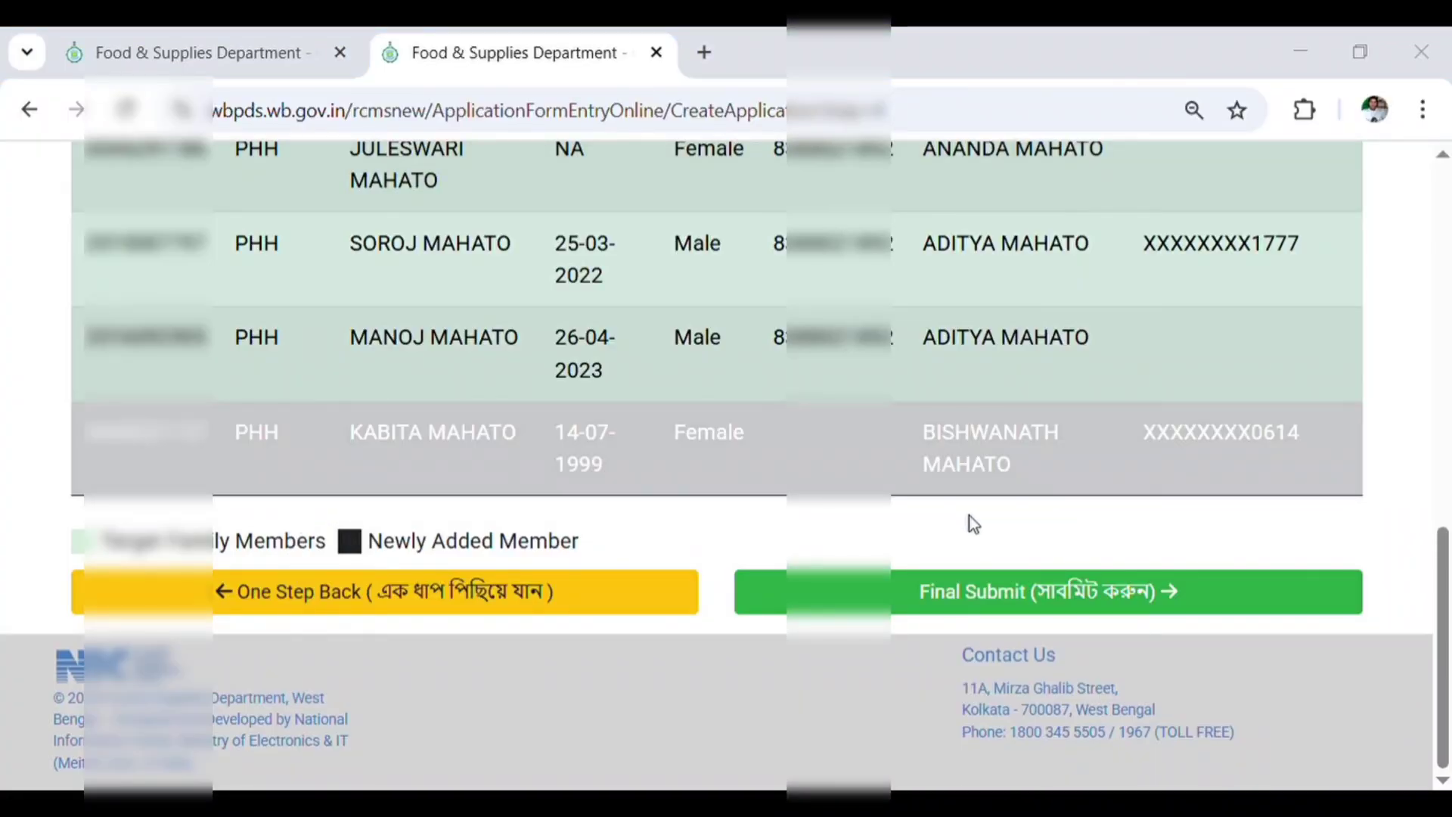
{"action": "scroll", "coordinate": [224, 461], "scroll_direction": "up", "scroll_amount": 2}
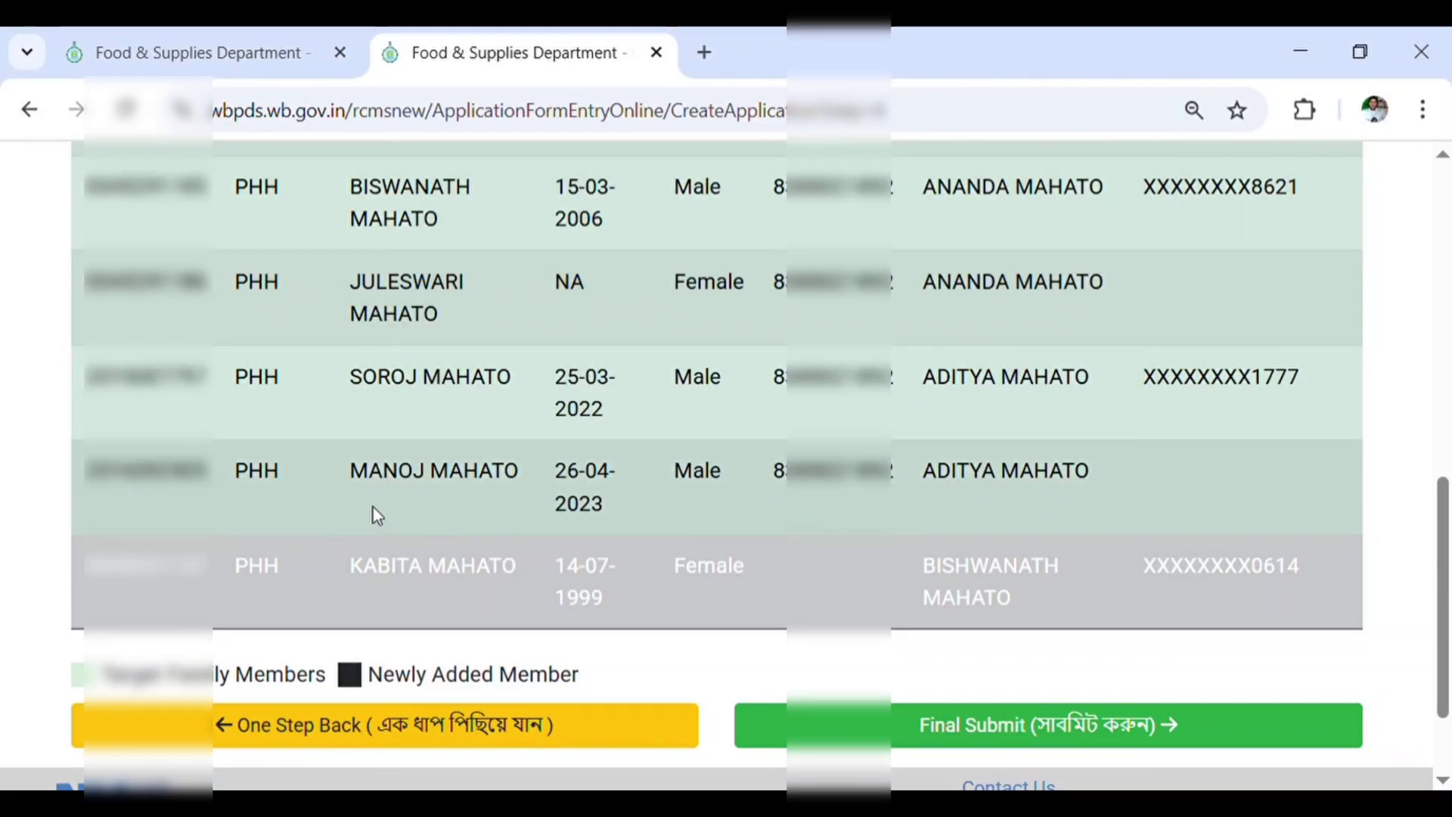
{"action": "scroll", "coordinate": [314, 414], "scroll_direction": "up", "scroll_amount": 4}
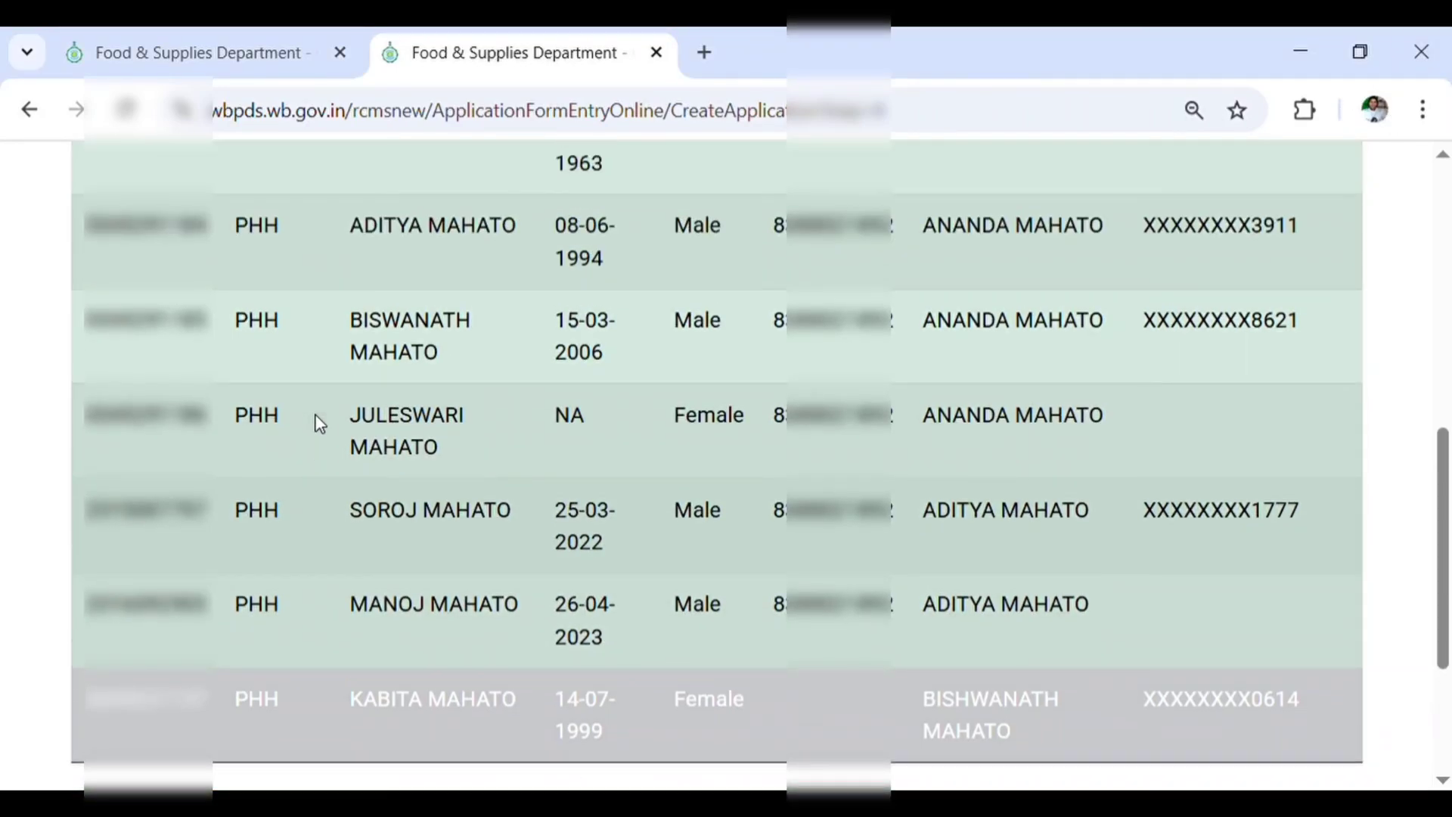
{"action": "scroll", "coordinate": [318, 422], "scroll_direction": "up", "scroll_amount": 2}
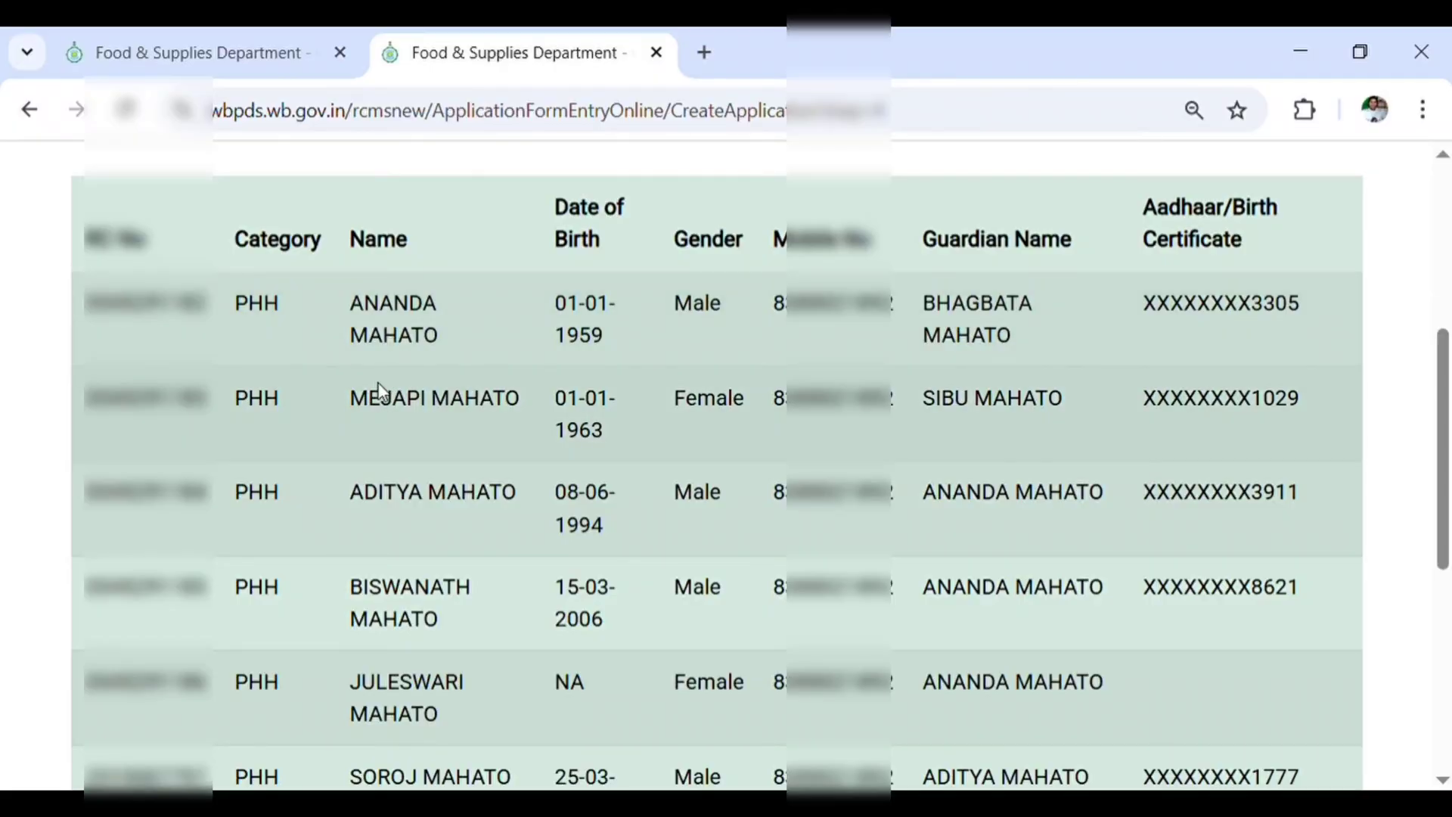
{"action": "scroll", "coordinate": [380, 390], "scroll_direction": "down", "scroll_amount": 2}
{"action": "scroll", "coordinate": [381, 400], "scroll_direction": "down", "scroll_amount": 2}
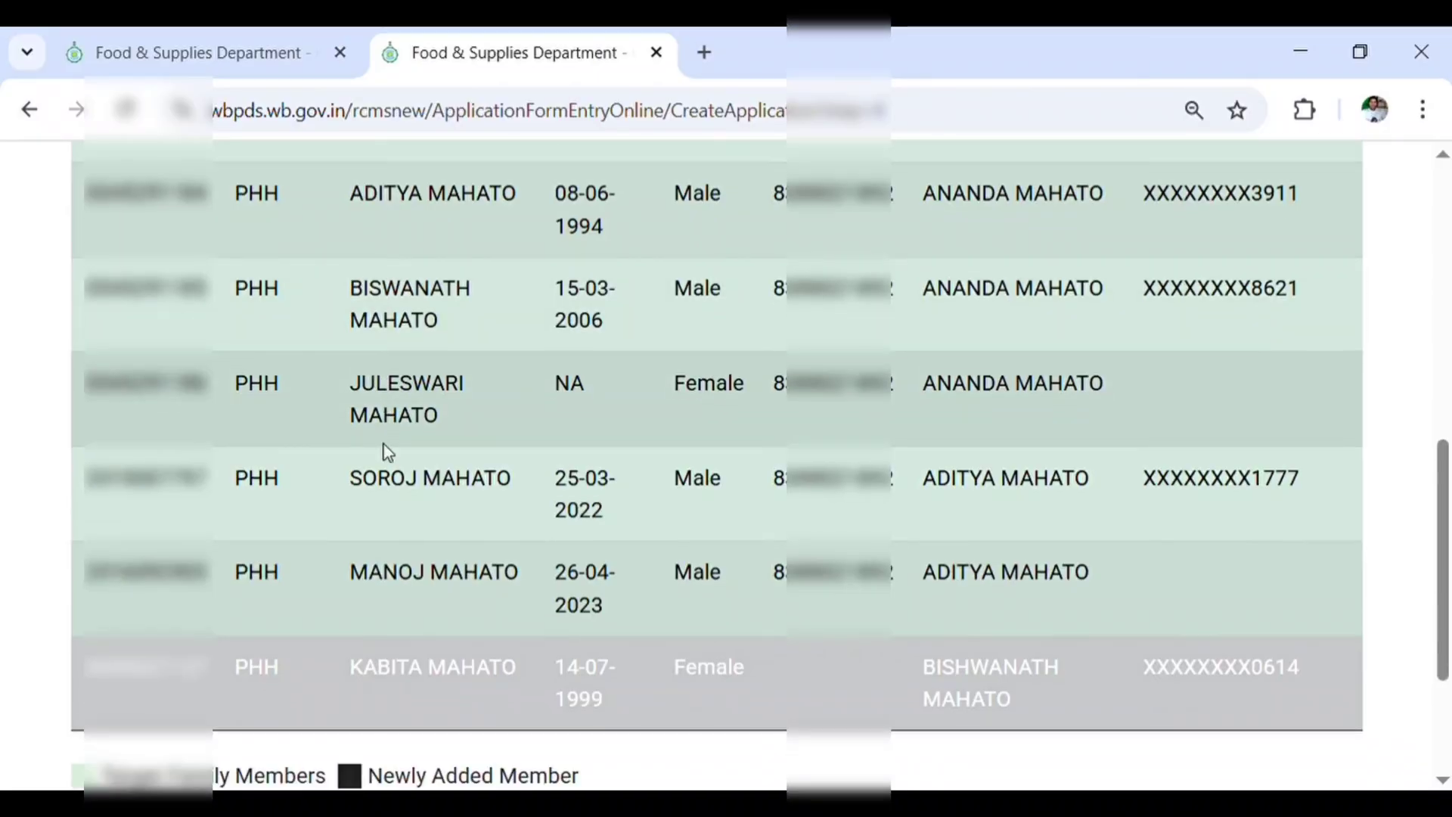
{"action": "scroll", "coordinate": [384, 446], "scroll_direction": "down", "scroll_amount": 3}
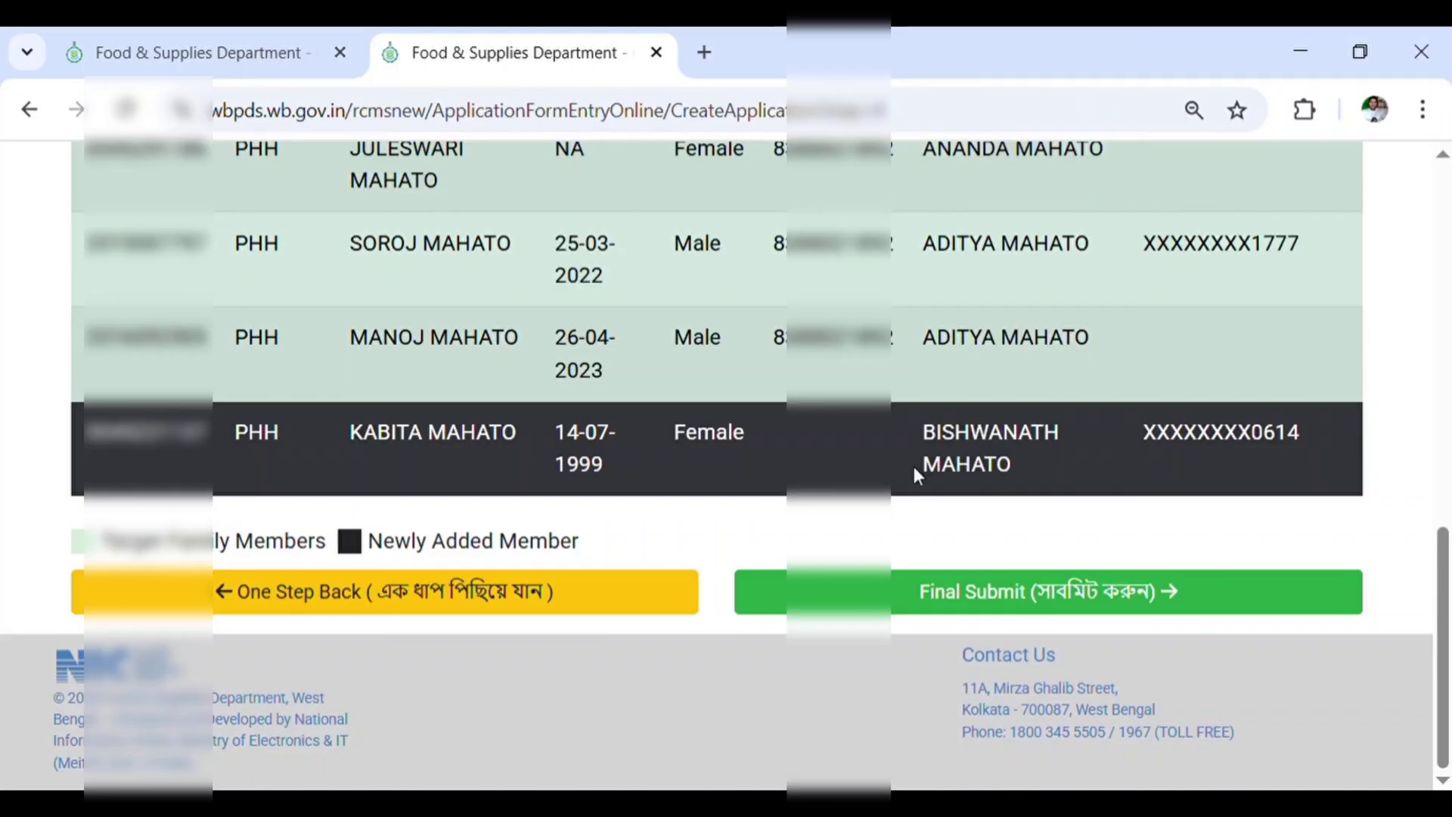
{"action": "left_click", "coordinate": [936, 594]}
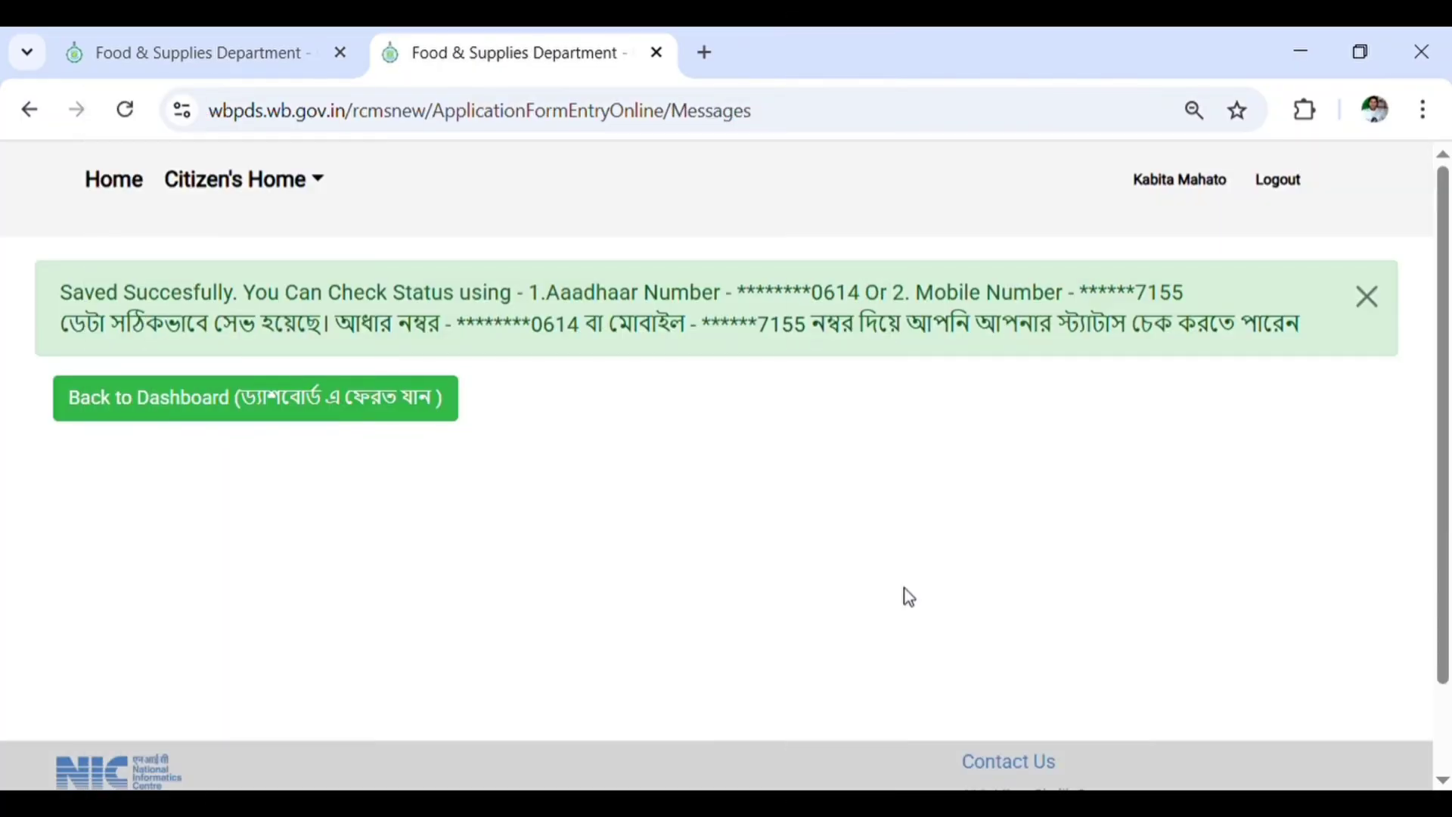
- Leave the Saved Successfully page and return to the dashboard
{"action": "left_click", "coordinate": [1402, 38]}
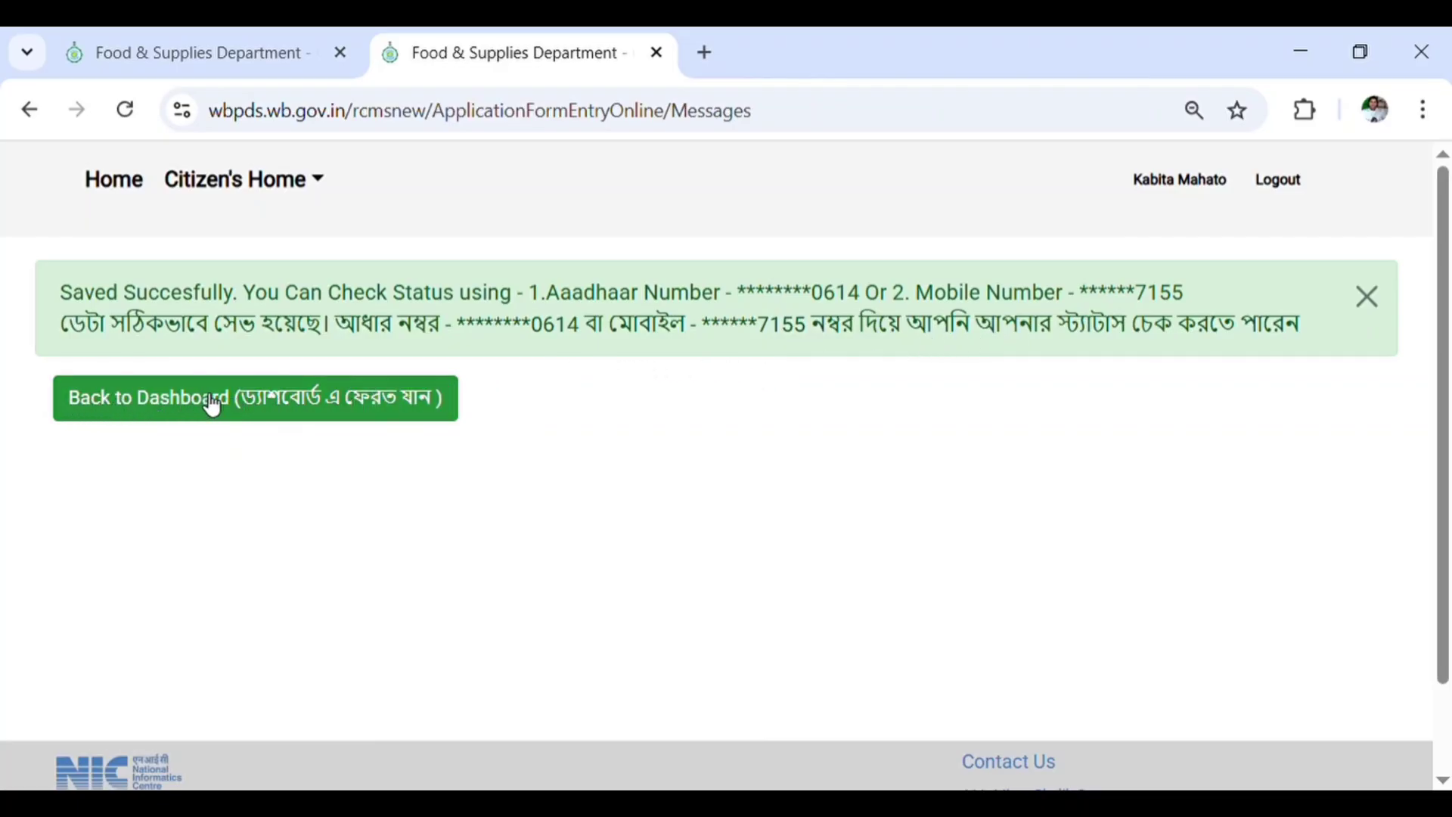
{"action": "left_click", "coordinate": [210, 437]}
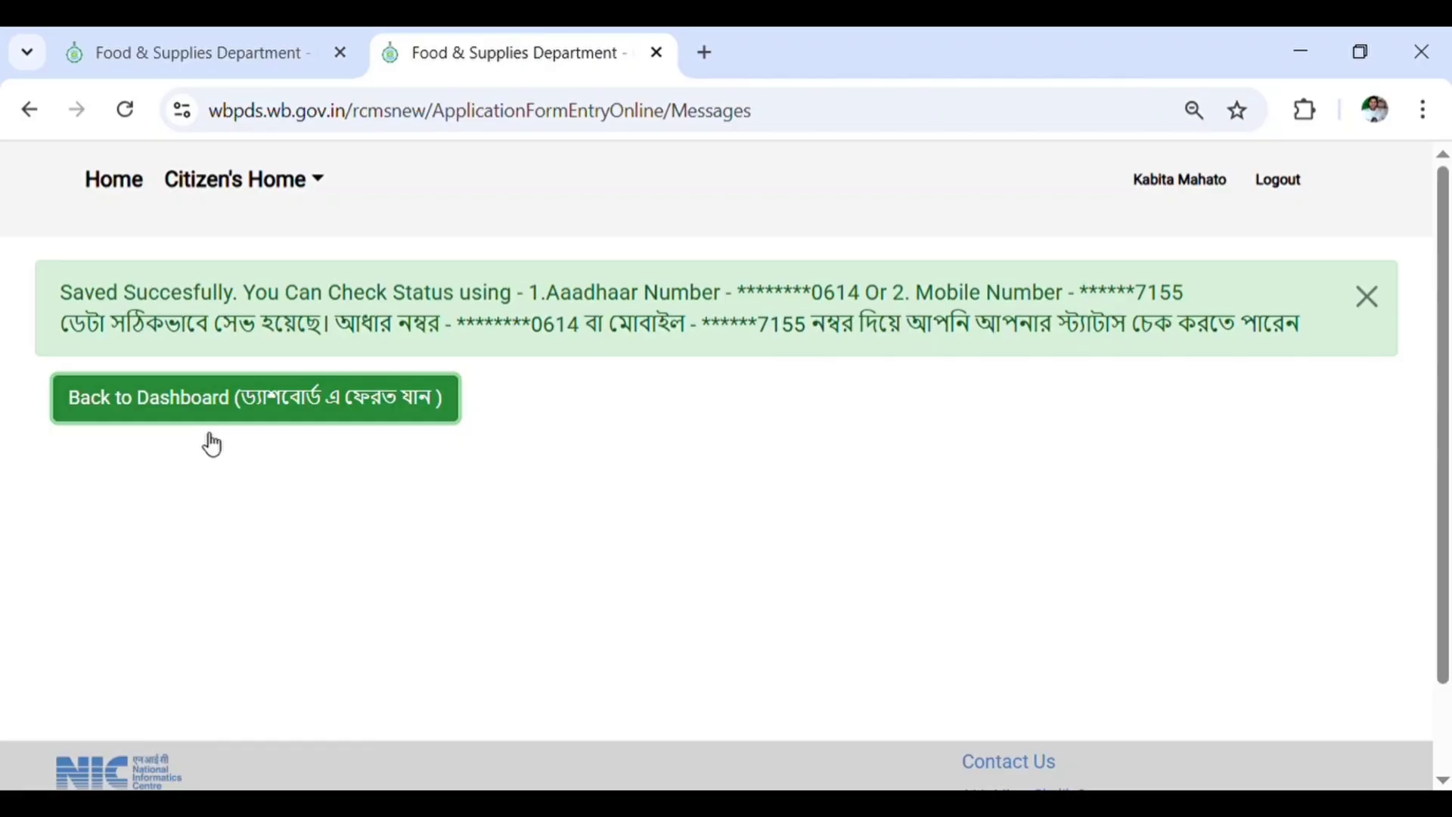
{"action": "left_click", "coordinate": [237, 401]}
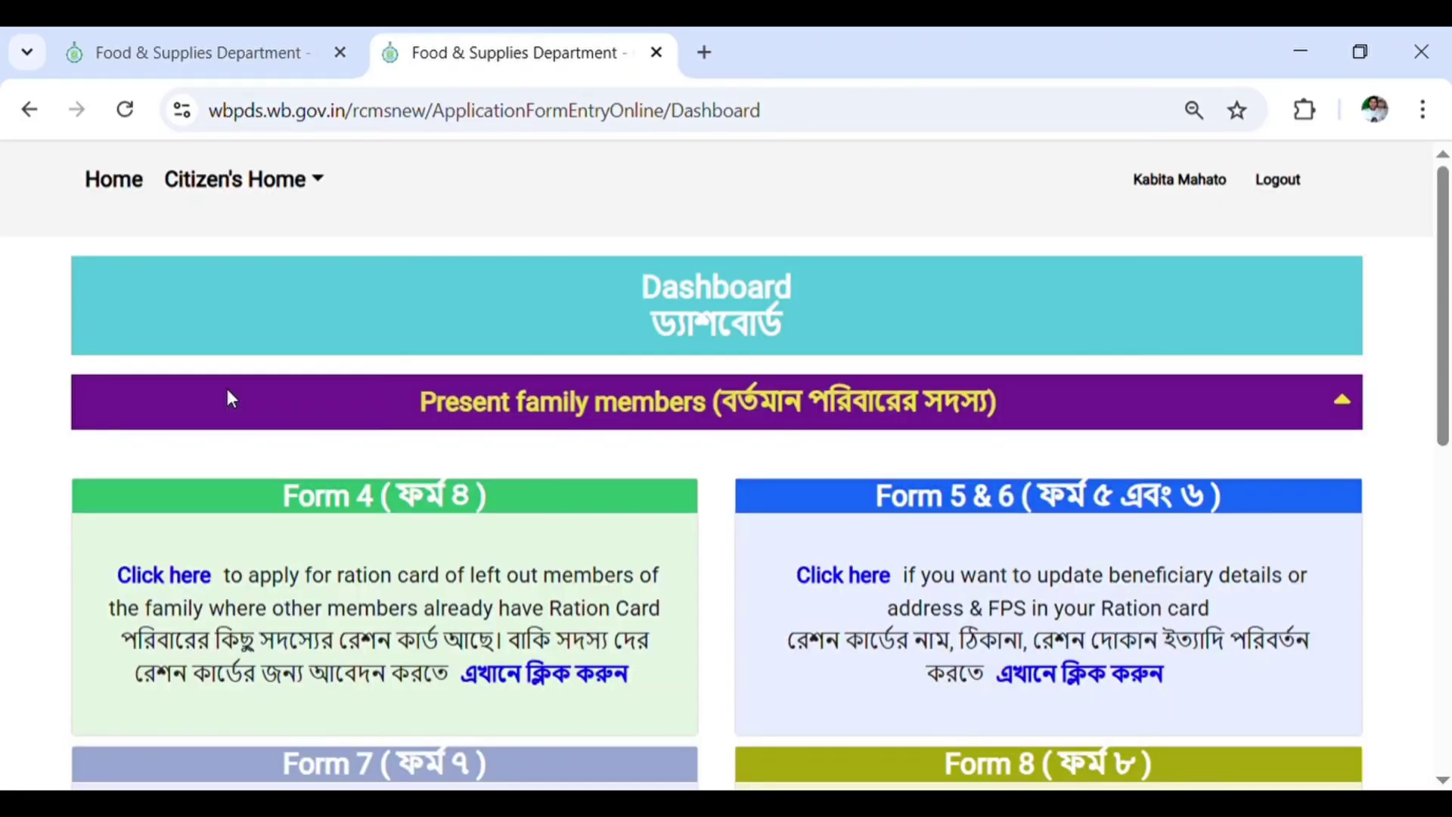
- Open Check Application Status under Citizen's Home to see the Form 14 request marked Merged
{"action": "scroll", "coordinate": [202, 344], "scroll_direction": "down", "scroll_amount": 2}
{"action": "scroll", "coordinate": [202, 300], "scroll_direction": "up", "scroll_amount": 2}
{"action": "left_click", "coordinate": [232, 203]}
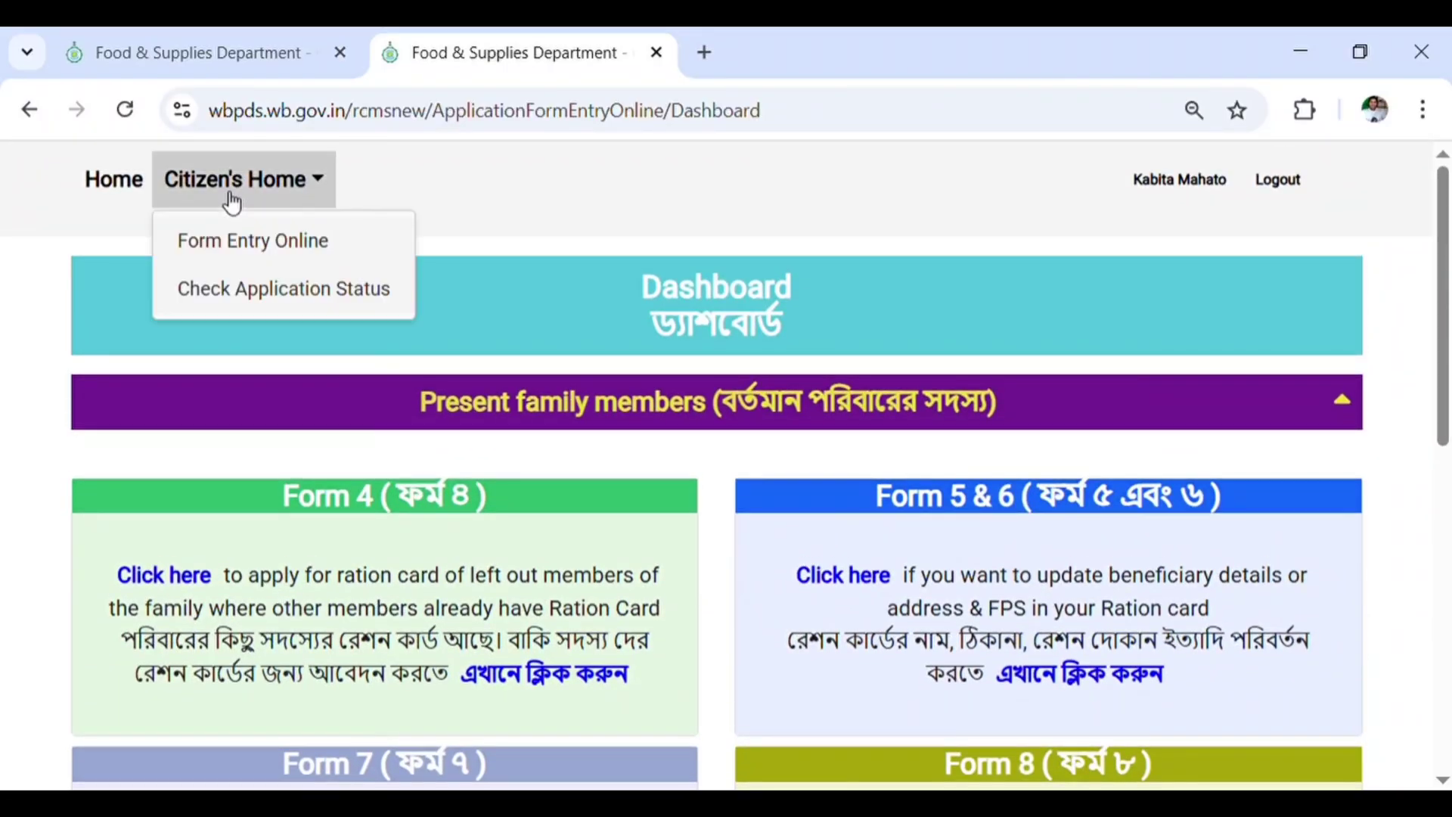
{"action": "left_click", "coordinate": [224, 297]}
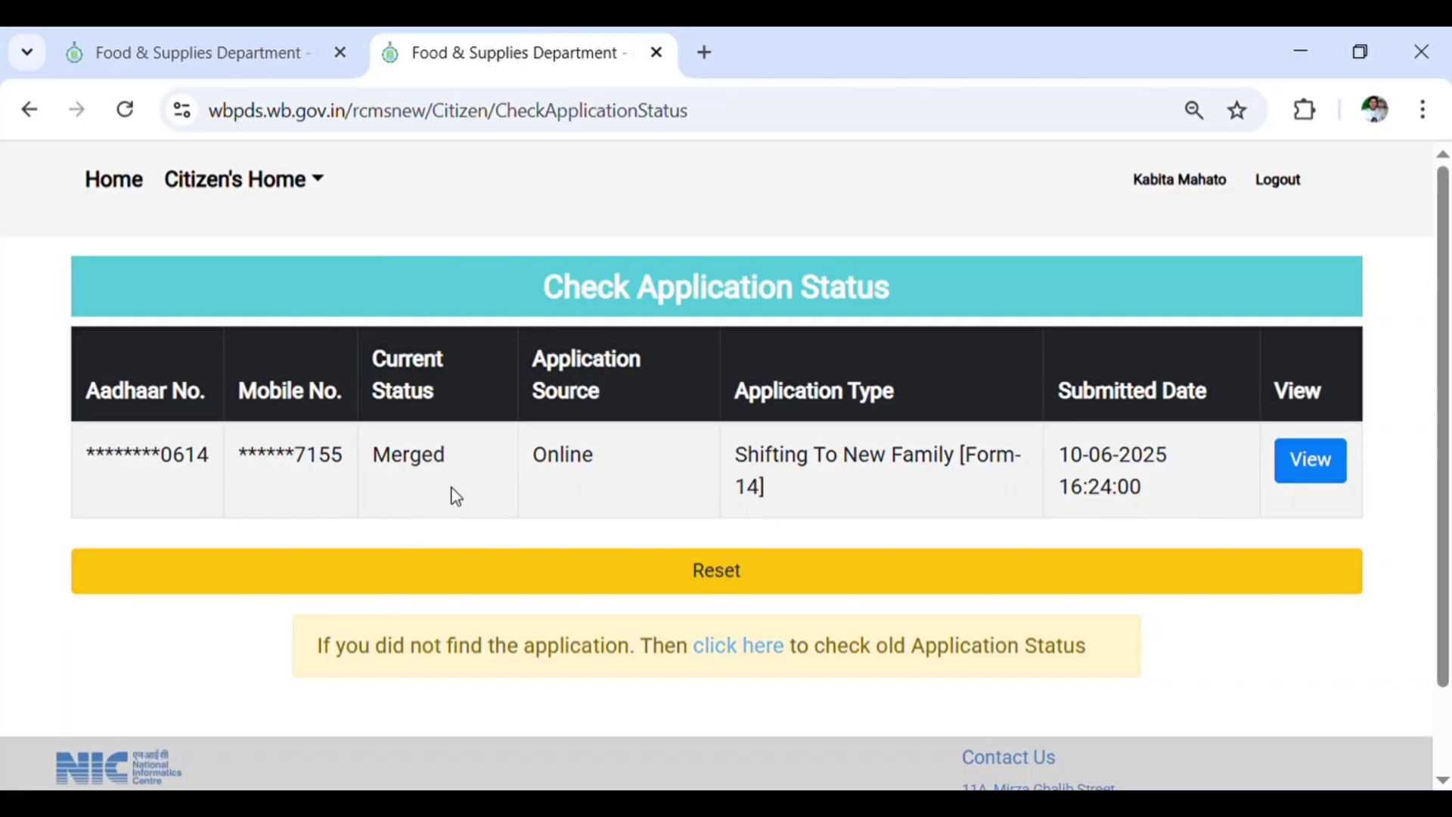
- View the merged application's history, family list and beneficiary details, then download the beneficiary's e-ration card
{"action": "left_click", "coordinate": [1308, 474]}
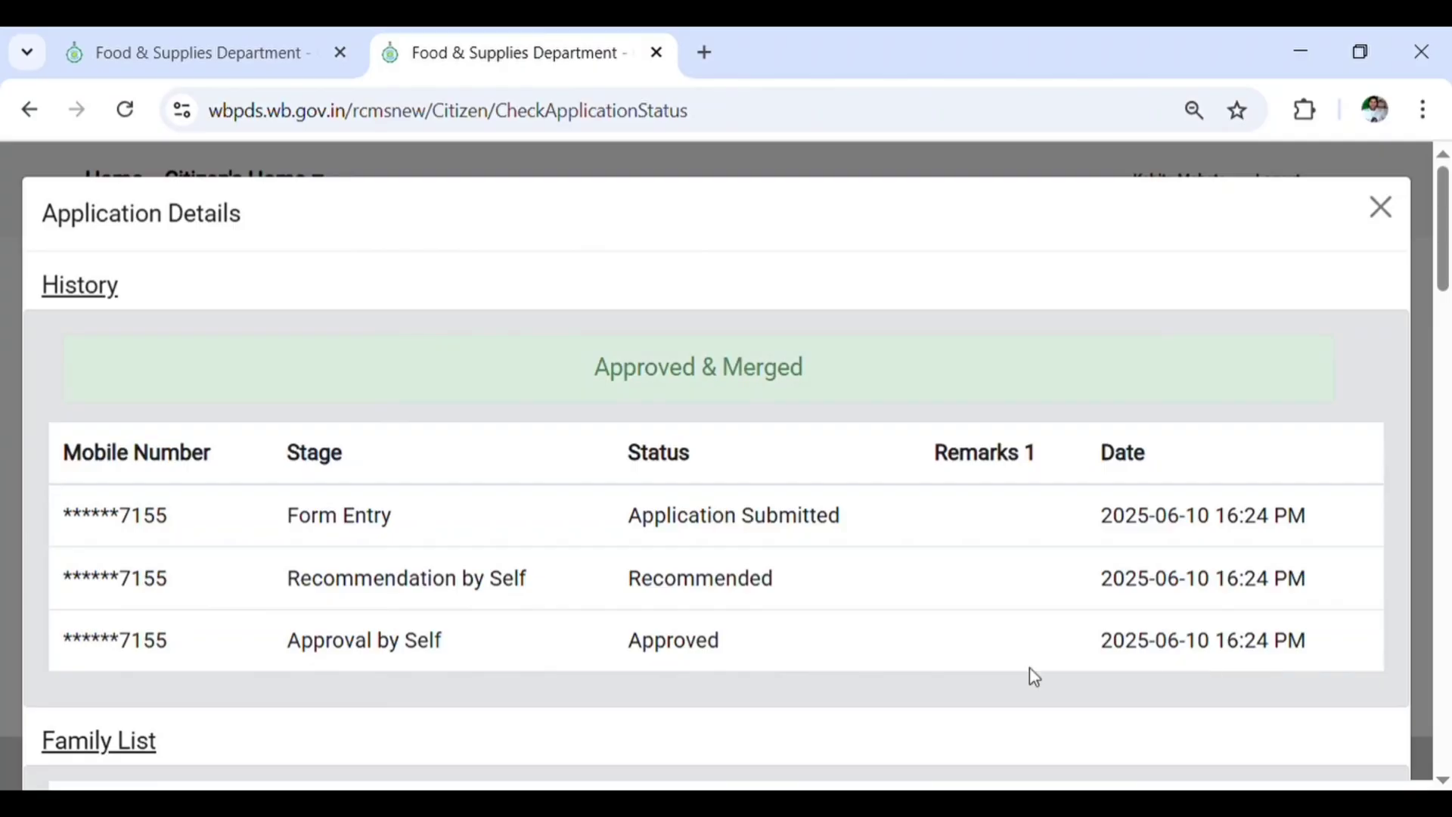
{"action": "scroll", "coordinate": [514, 607], "scroll_direction": "down", "scroll_amount": 5}
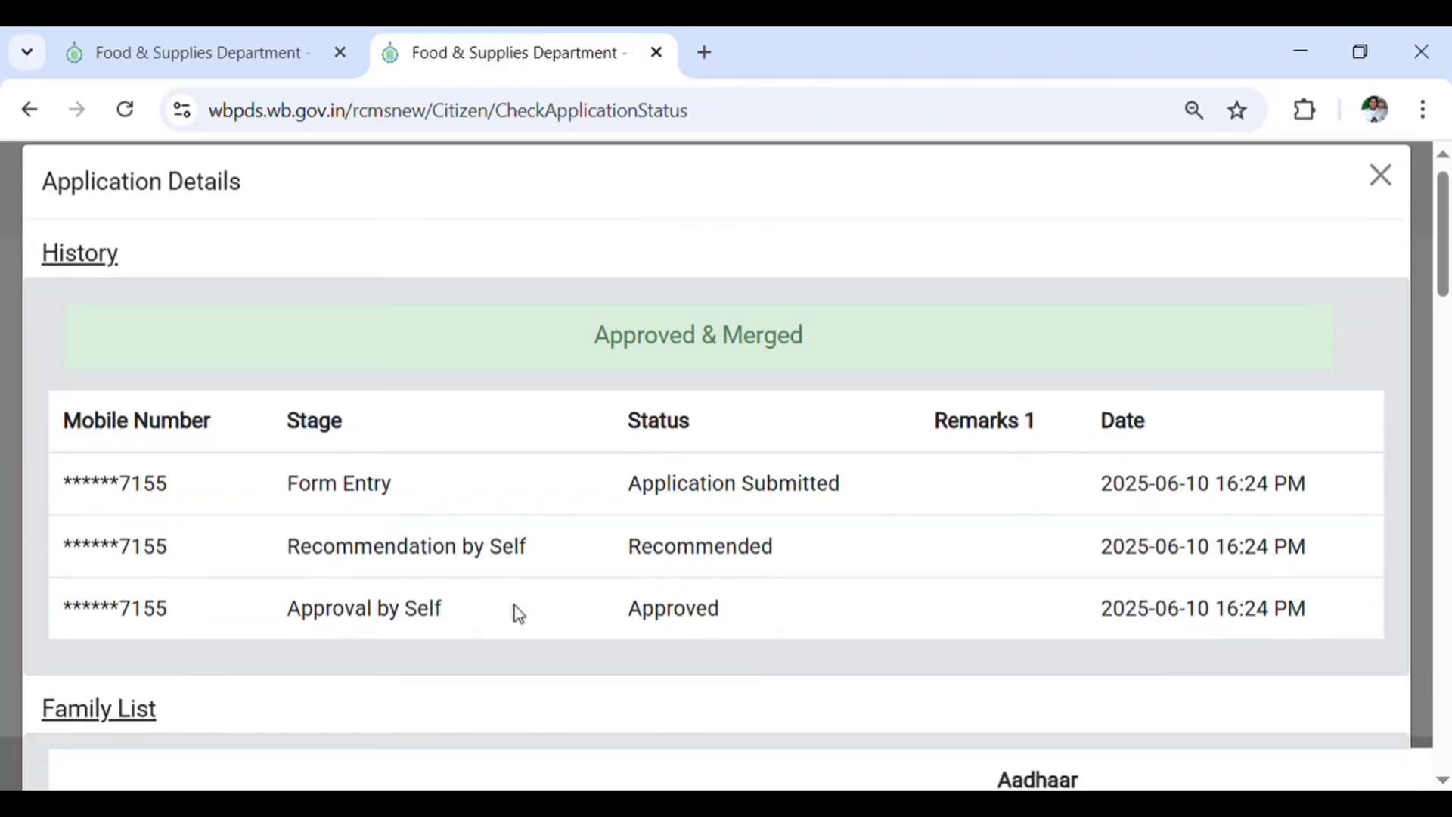
{"action": "scroll", "coordinate": [505, 609], "scroll_direction": "down", "scroll_amount": 10}
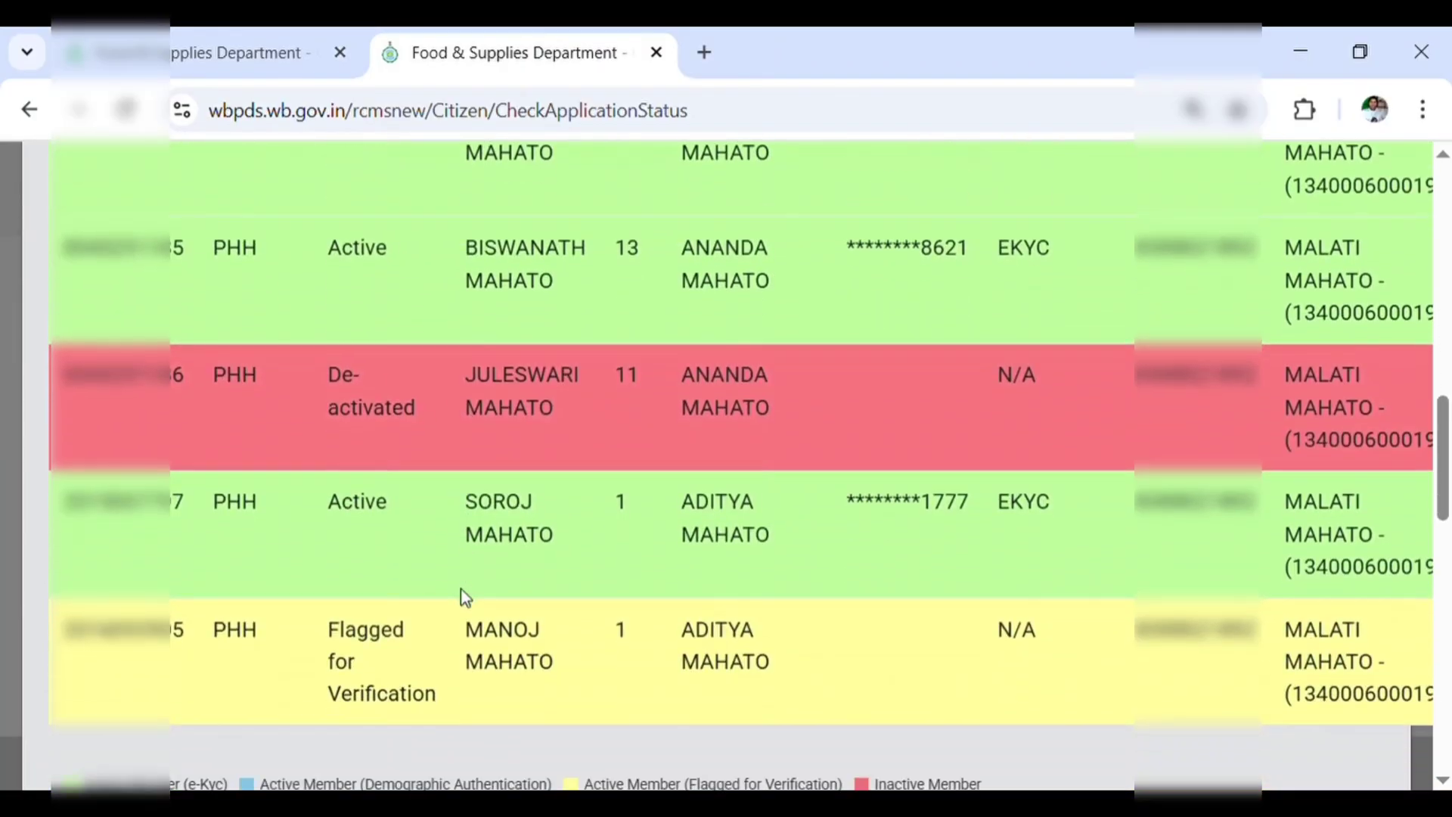
{"action": "scroll", "coordinate": [464, 534], "scroll_direction": "down", "scroll_amount": 5}
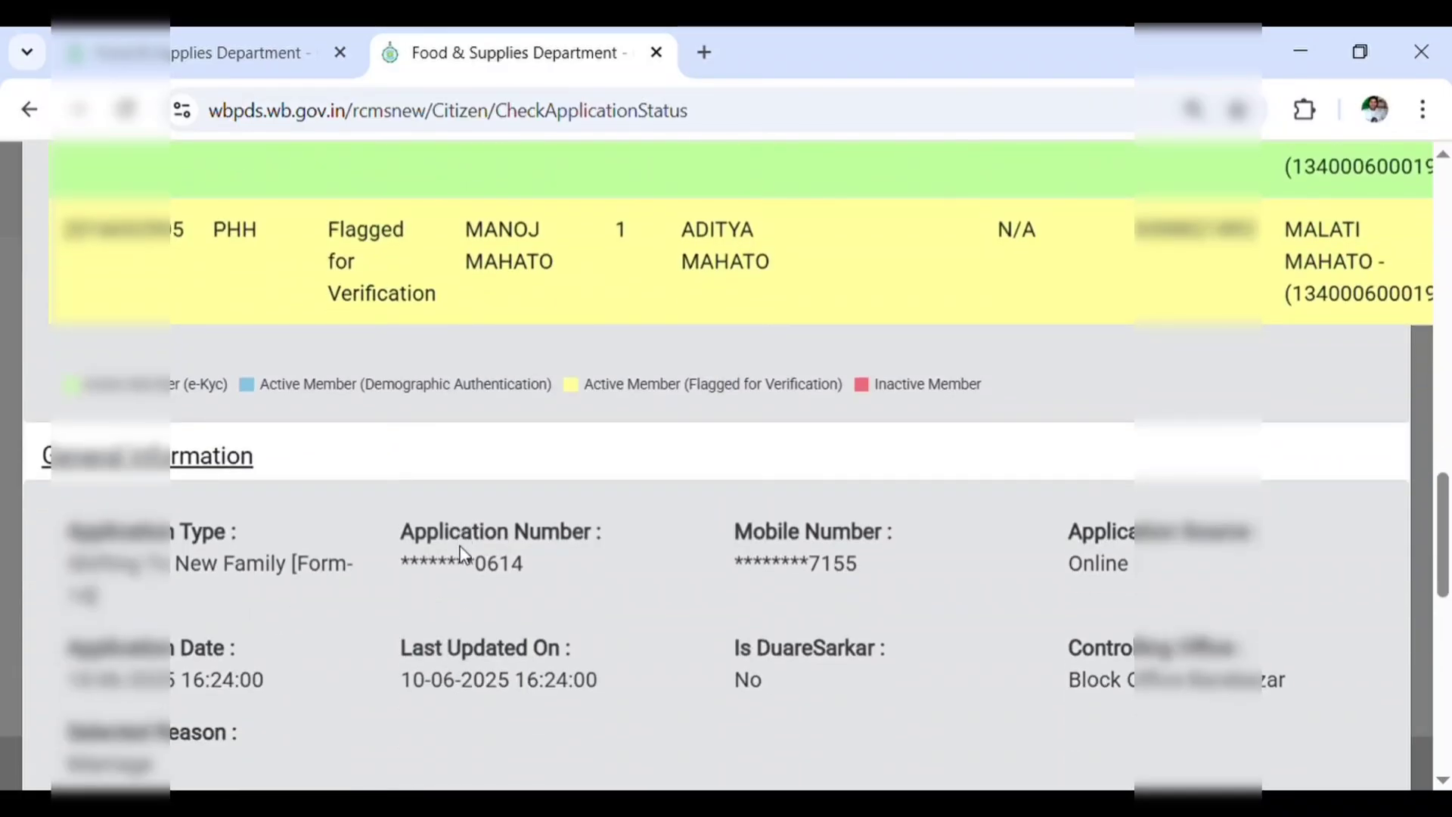
{"action": "scroll", "coordinate": [490, 486], "scroll_direction": "down", "scroll_amount": 10}
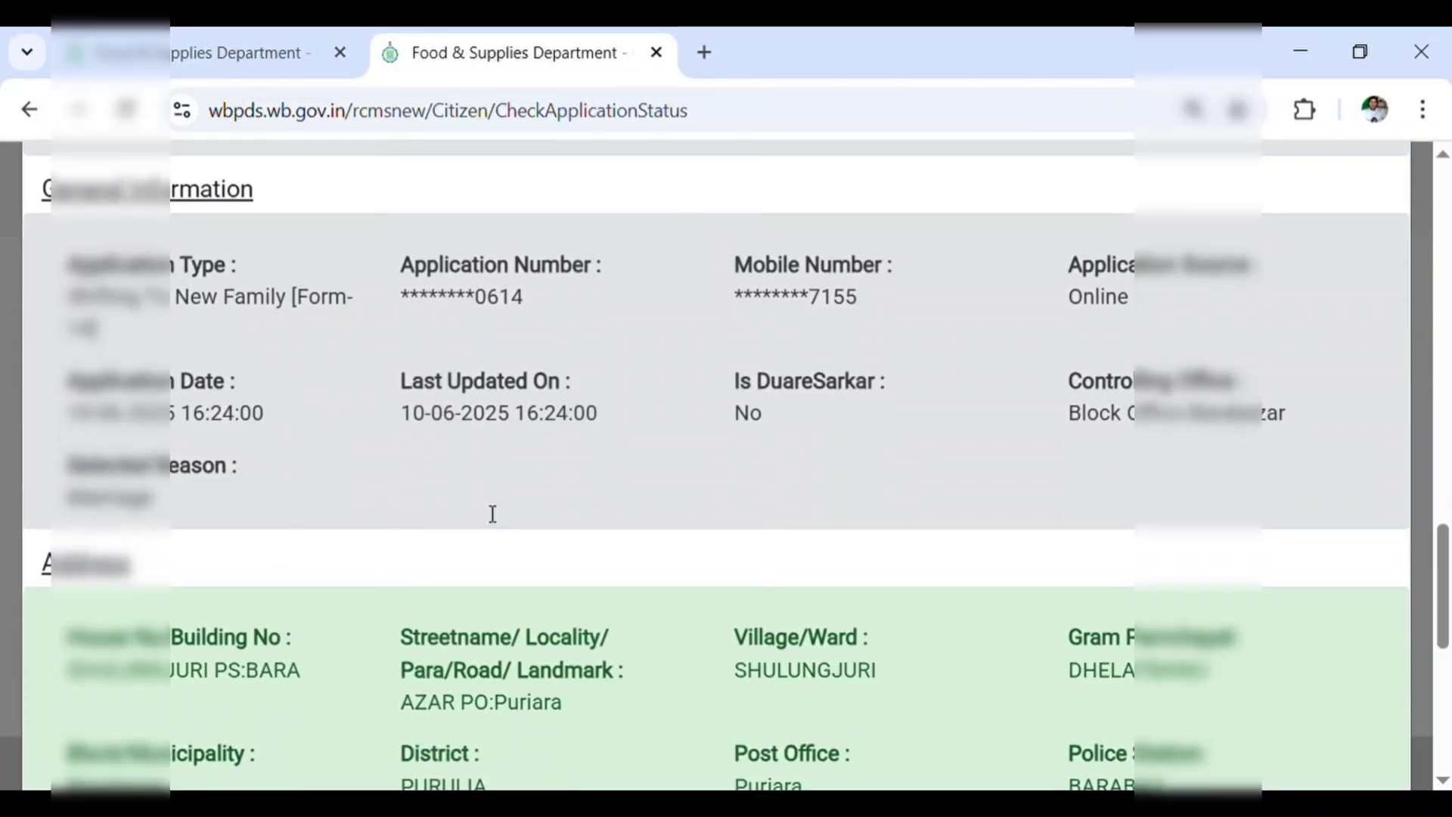
{"action": "scroll", "coordinate": [486, 520], "scroll_direction": "down", "scroll_amount": 2}
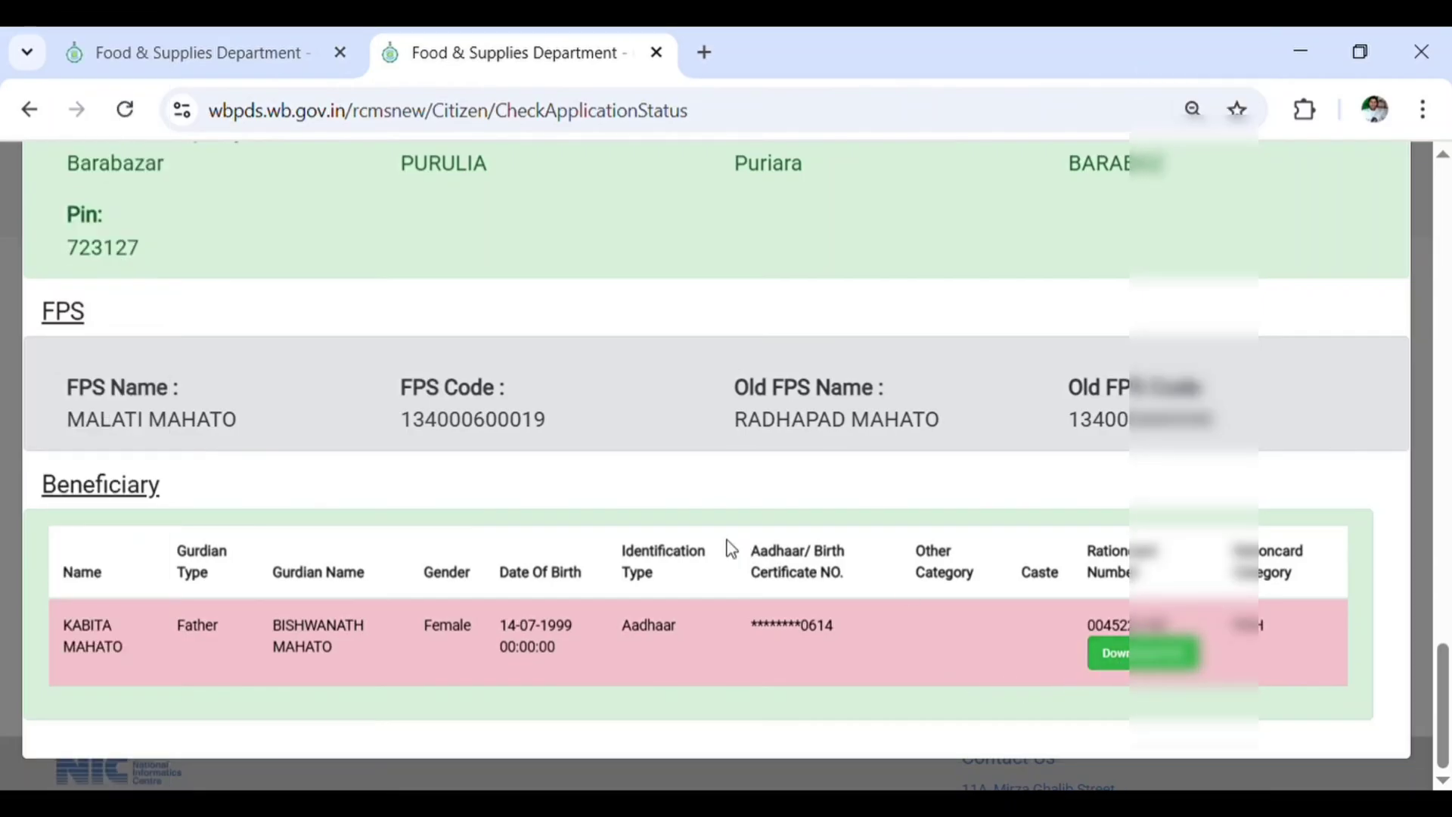
{"action": "scroll", "coordinate": [730, 549], "scroll_direction": "up", "scroll_amount": 10}
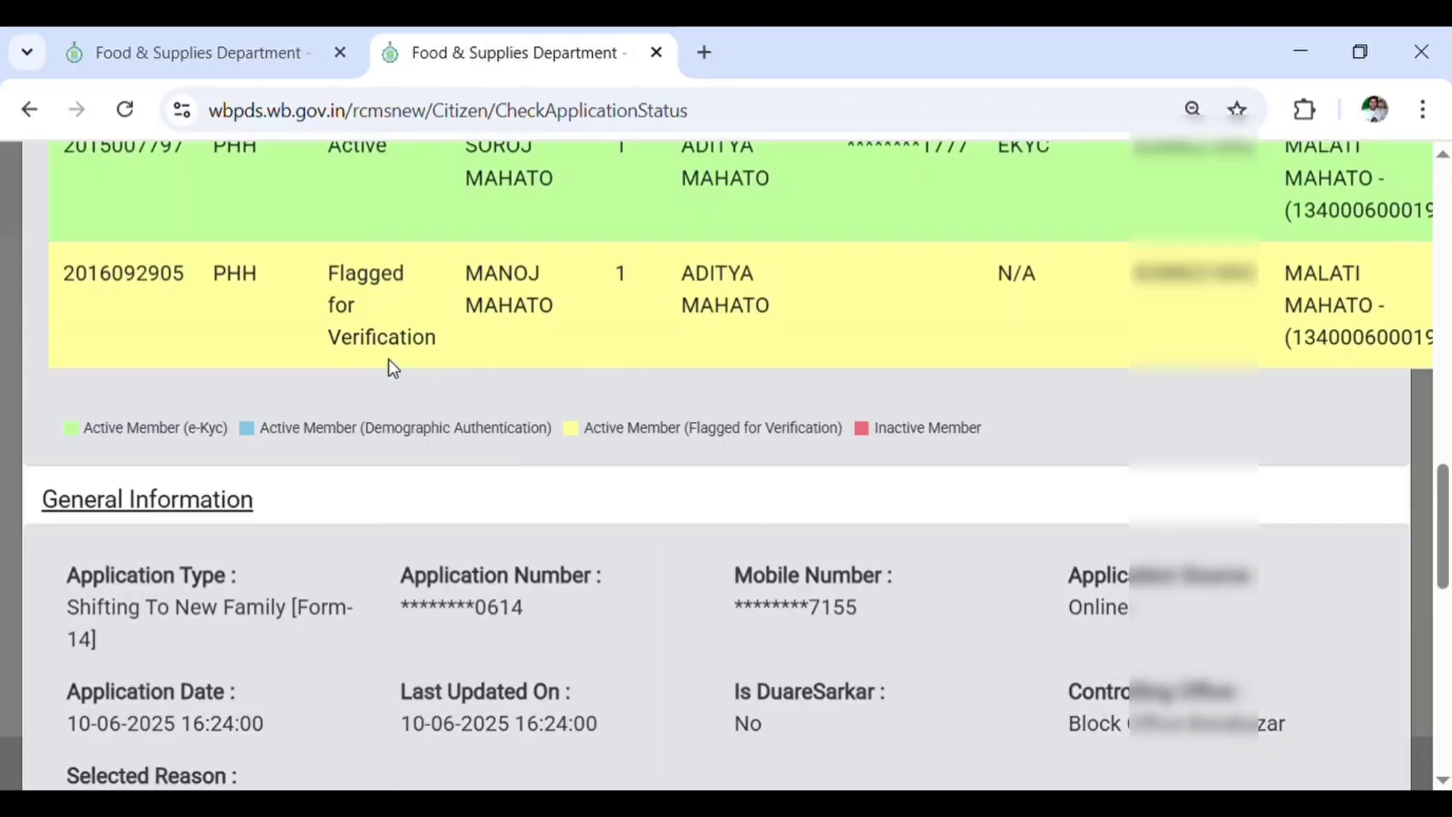
{"action": "scroll", "coordinate": [588, 470], "scroll_direction": "down", "scroll_amount": 8}
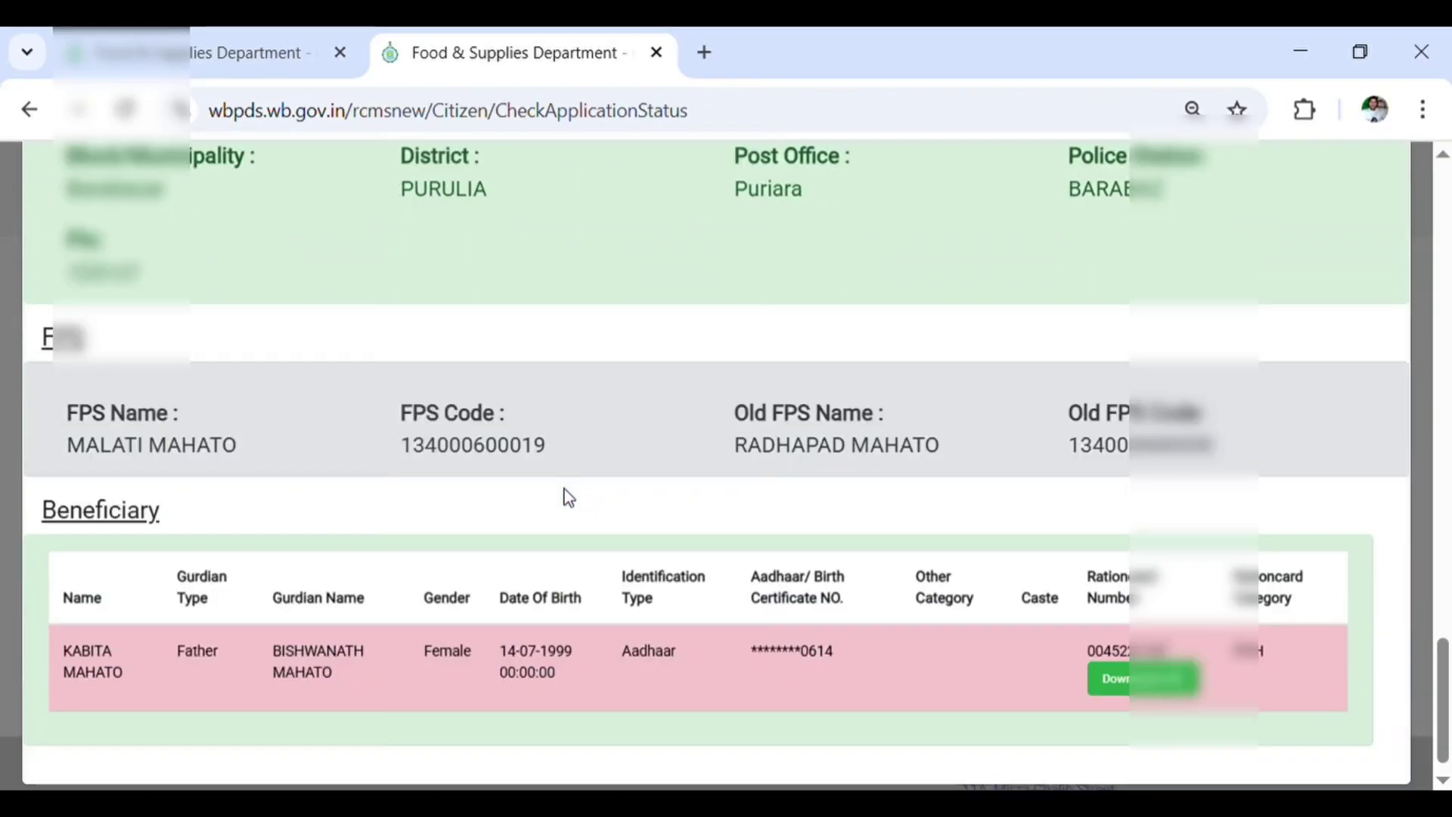
{"action": "scroll", "coordinate": [565, 489], "scroll_direction": "down", "scroll_amount": 1}
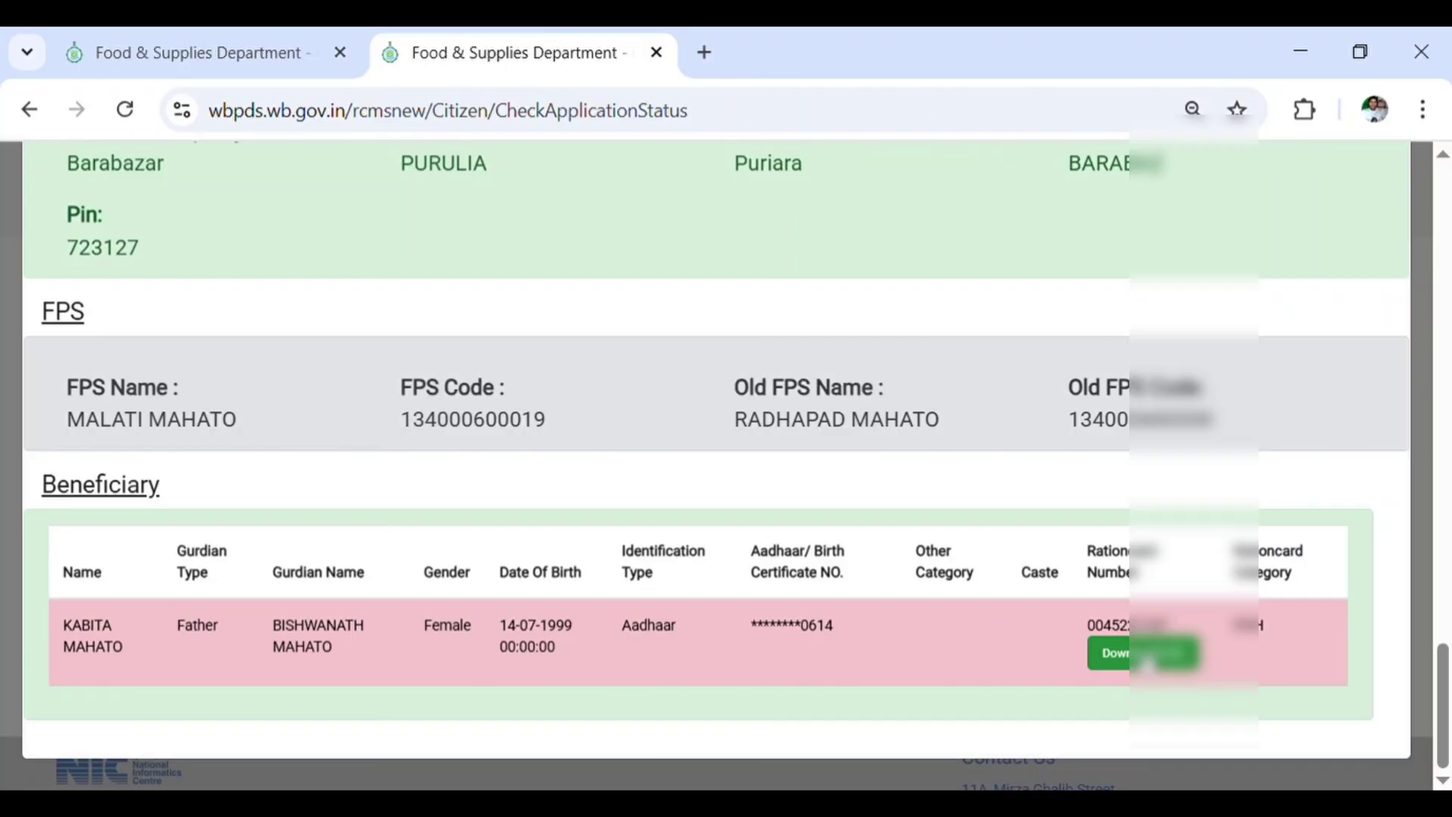
{"action": "left_click", "coordinate": [1142, 657]}
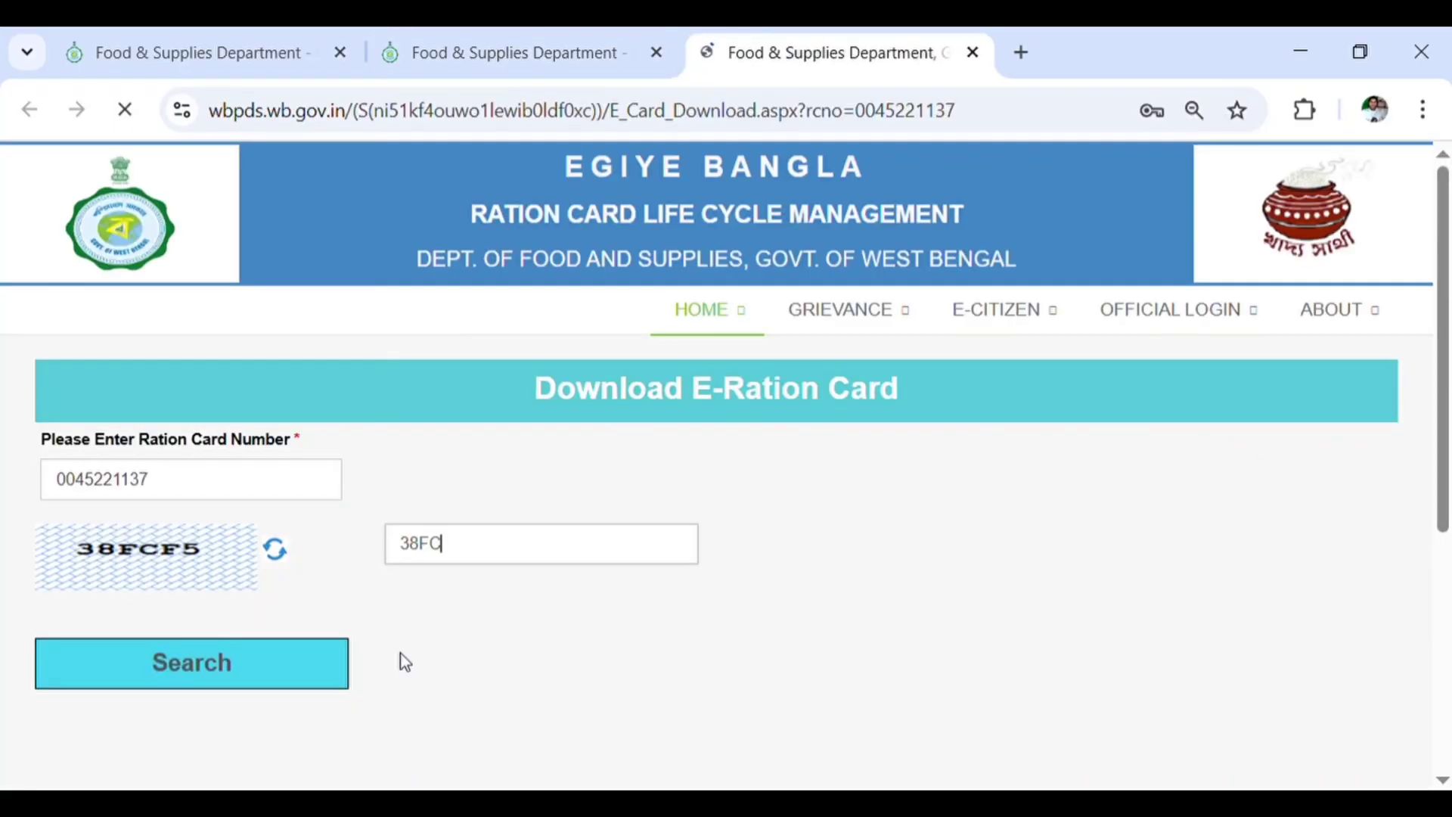
- Search the ration card with the captcha and view the family members' linked mobiles for OTP
{"action": "type", "text": "CF5"}
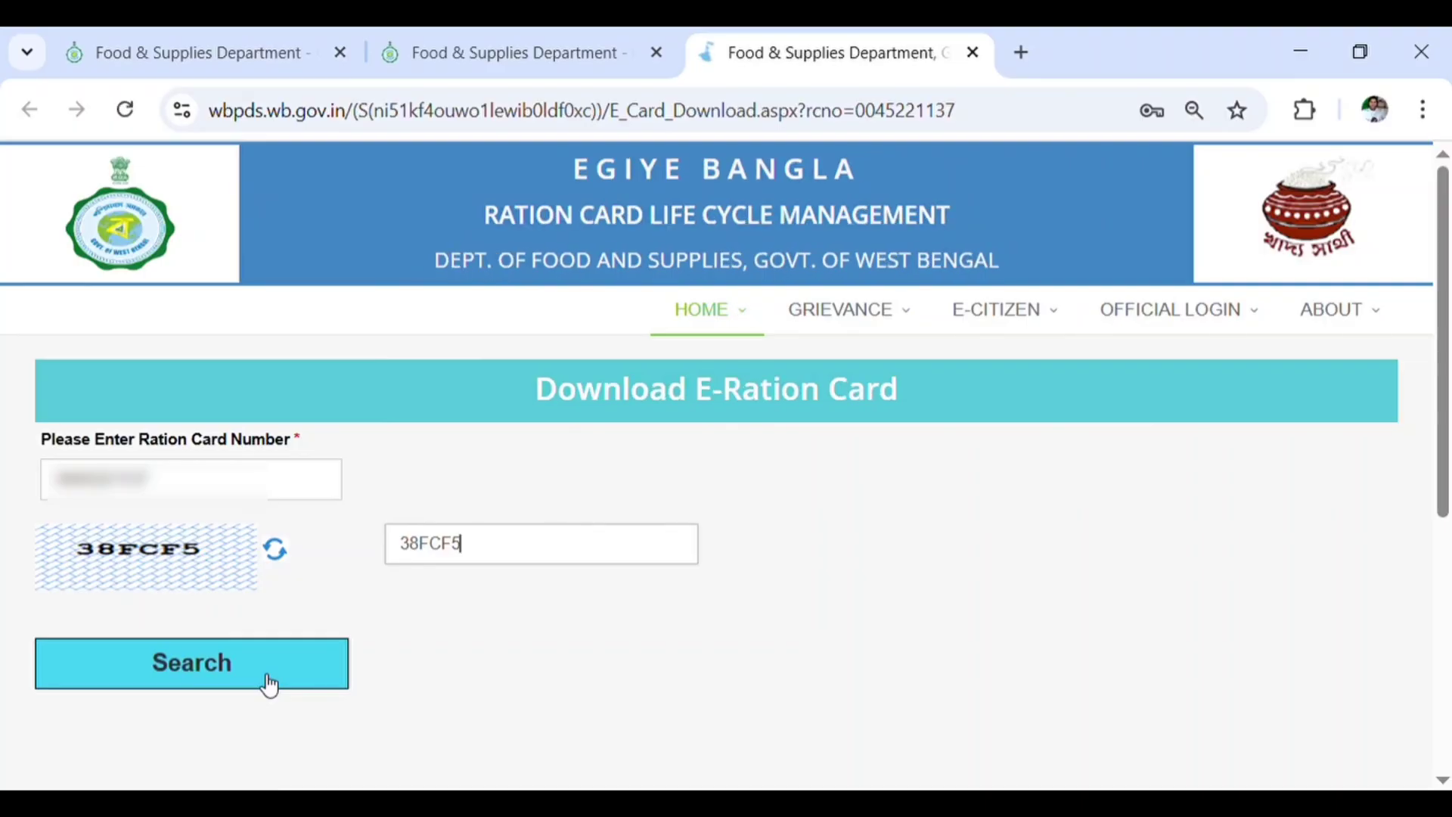
{"action": "left_click", "coordinate": [269, 685]}
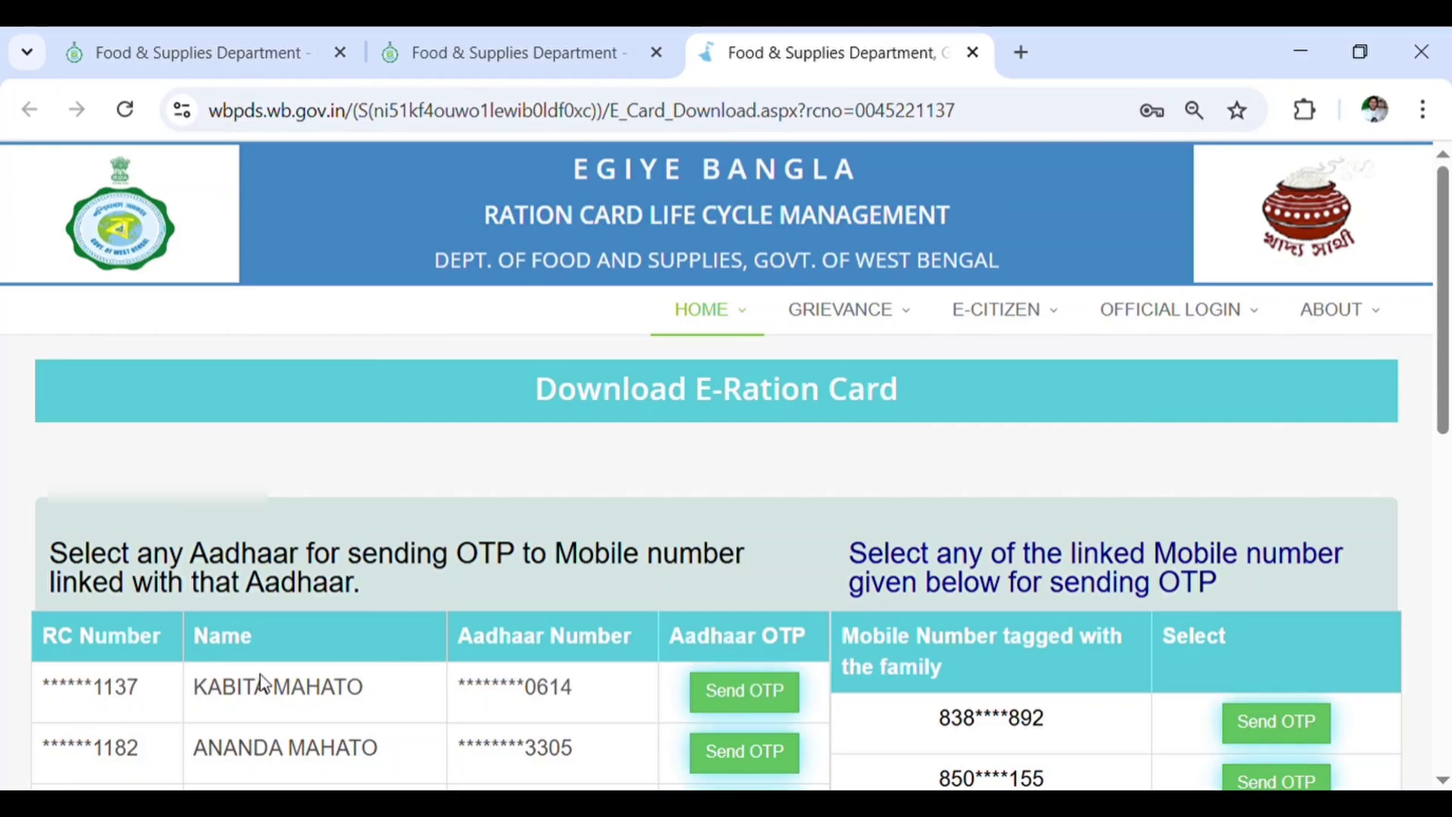
{"action": "scroll", "coordinate": [253, 701], "scroll_direction": "down", "scroll_amount": 4}
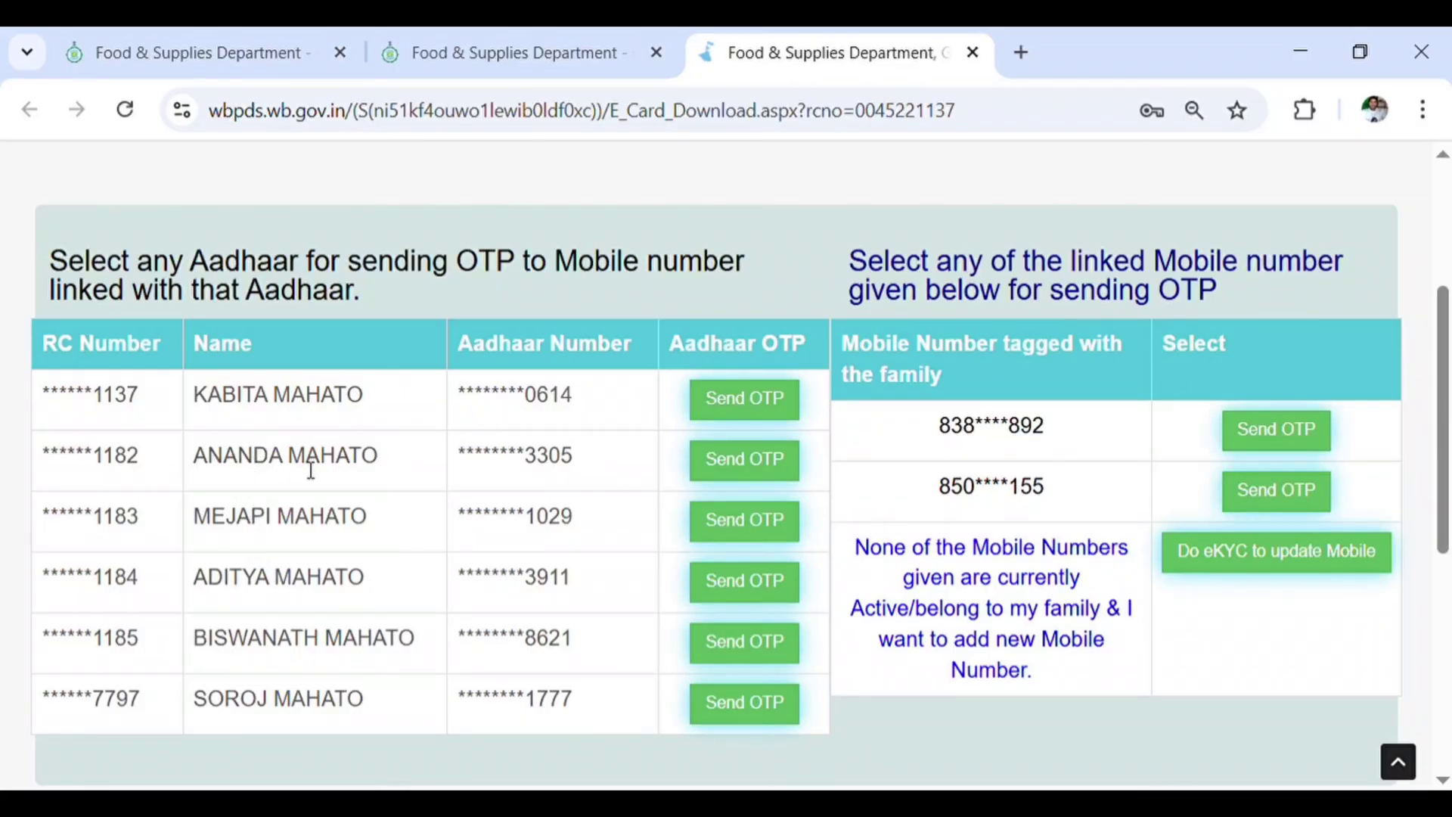
{"action": "scroll", "coordinate": [305, 469], "scroll_direction": "up", "scroll_amount": 4}
{"action": "scroll", "coordinate": [302, 463], "scroll_direction": "down", "scroll_amount": 4}
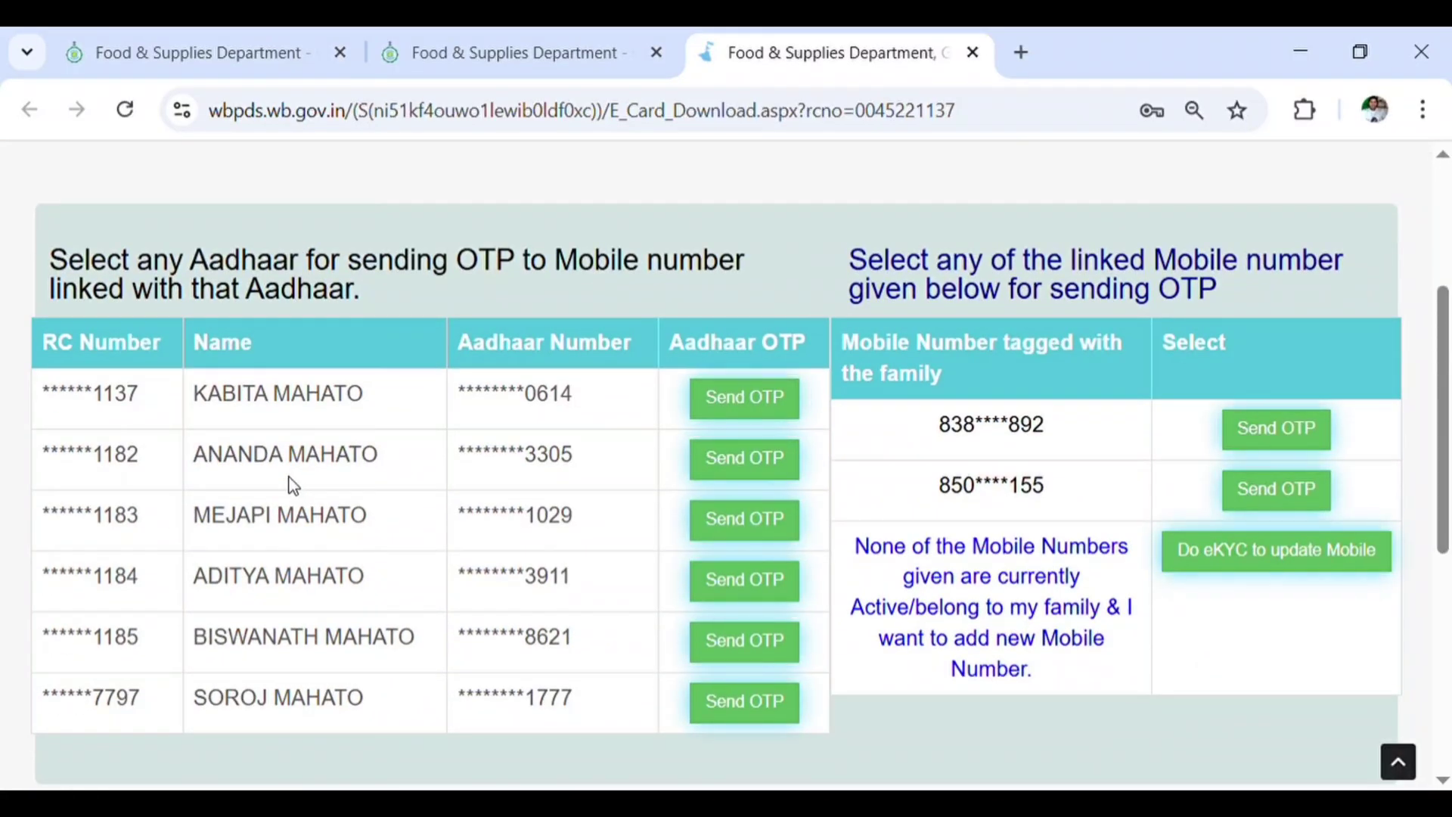